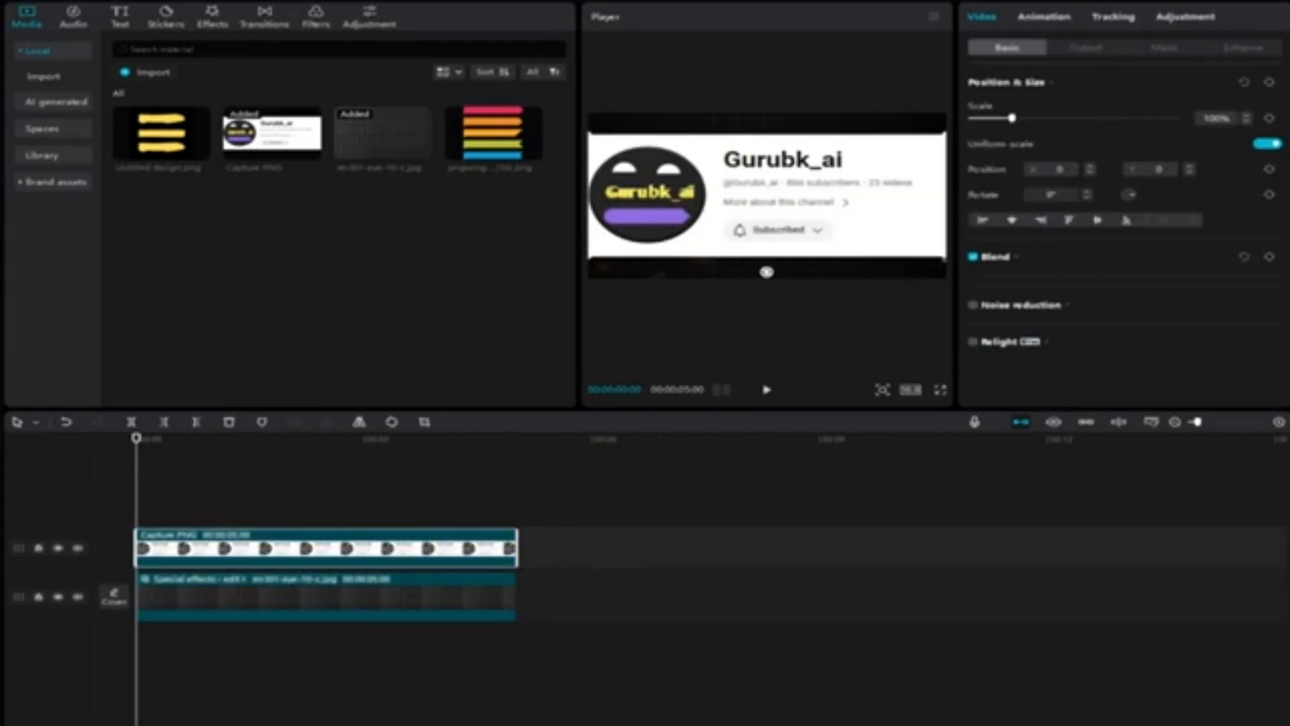
# Scale the channel screenshot down to about 81% in the frame and add the coloured ribbons PNG on a track above it.
pyautogui.moveTo(941, 257); pyautogui.dragTo(832, 206)
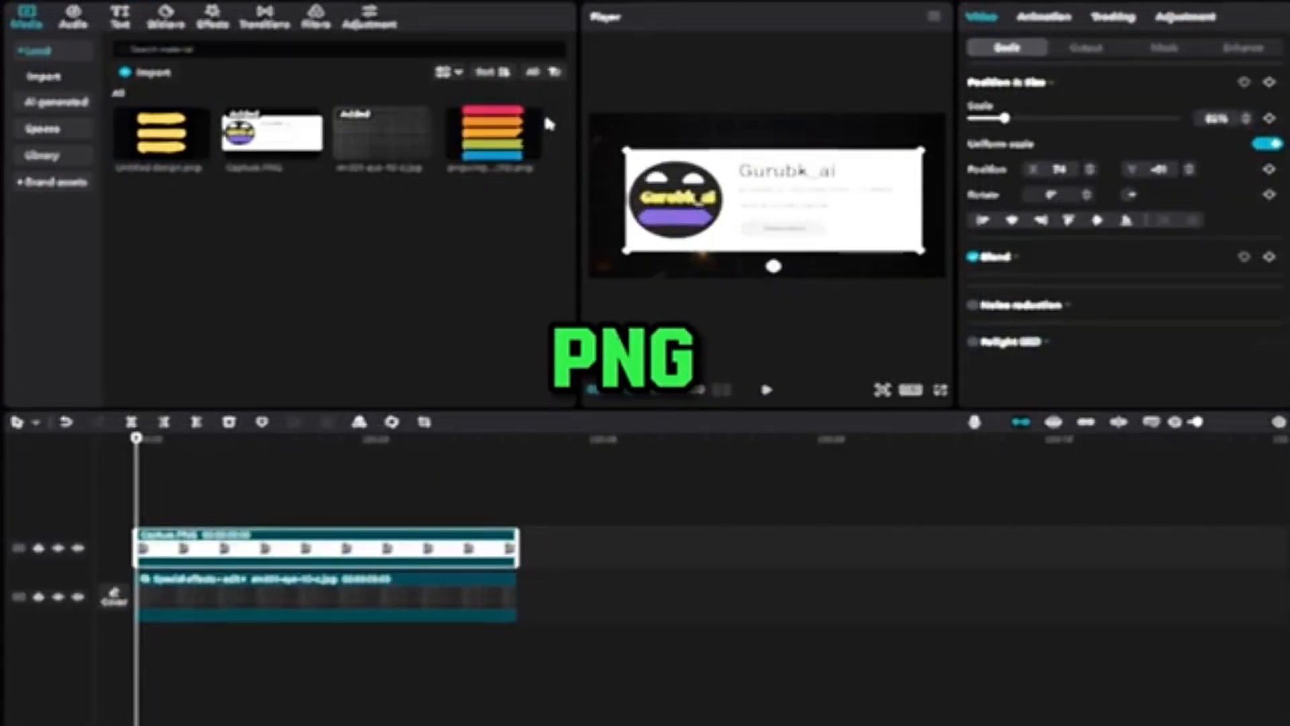
pyautogui.moveTo(531, 149); pyautogui.dragTo(154, 500)
pyautogui.click(141, 489)
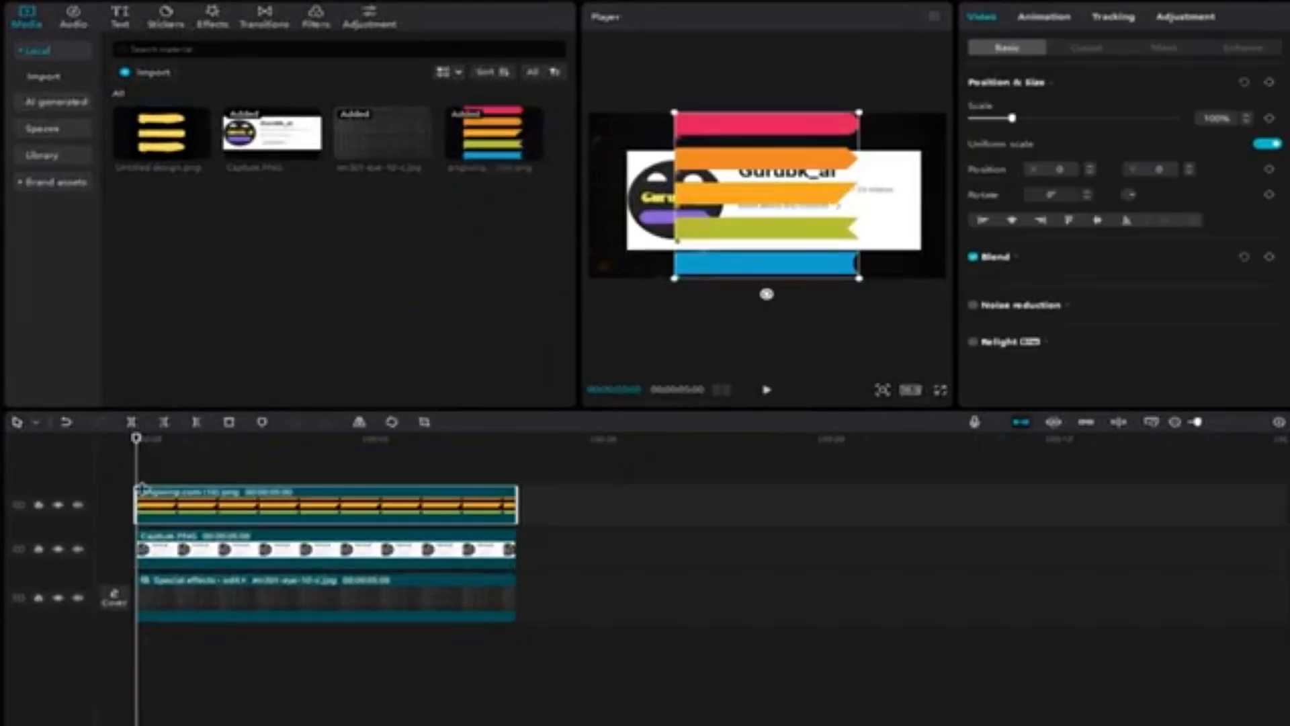
# Crop the ribbons image down to part of the single yellow-orange ribbon, using the free crop ratio.
pyautogui.click(435, 420)
pyautogui.moveTo(650, 205); pyautogui.dragTo(652, 334)
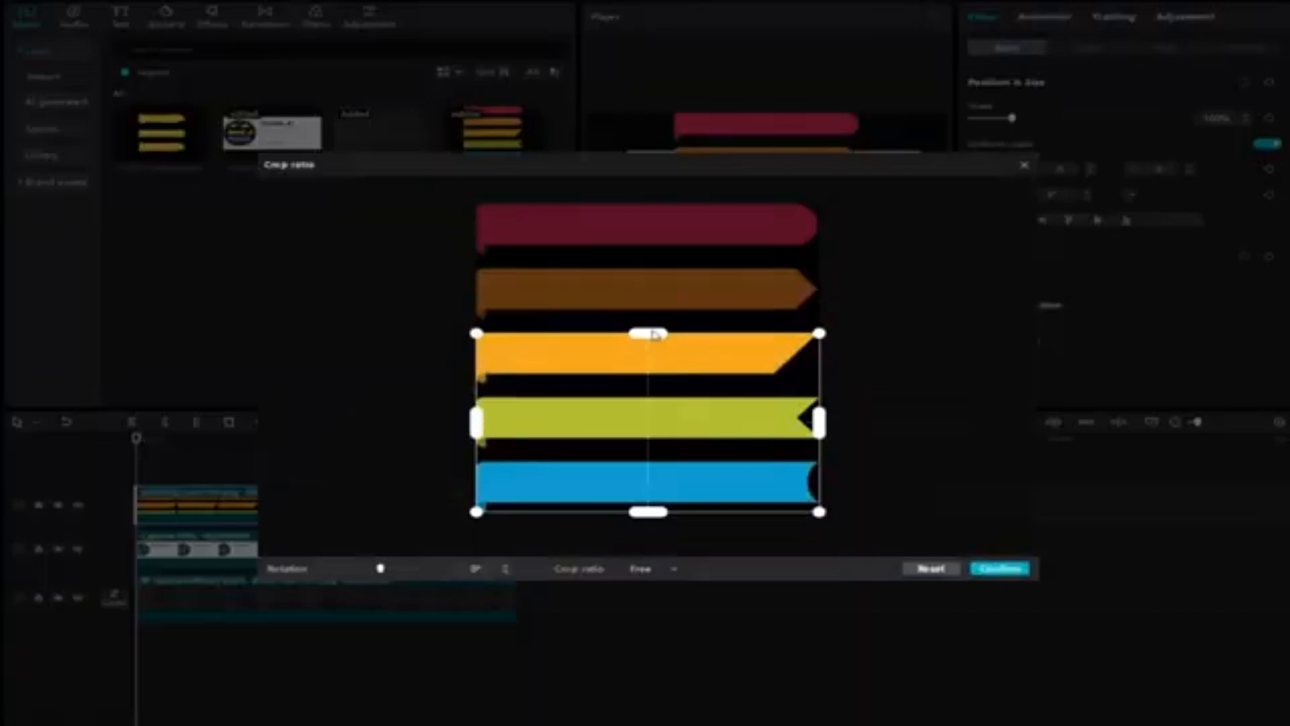
pyautogui.moveTo(630, 510); pyautogui.dragTo(629, 400)
pyautogui.click(1002, 572)
# Turn off uniform scale and fit the cropped orange ribbon over the subscriber count, at about X 515, Y 74.
pyautogui.moveTo(887, 235); pyautogui.dragTo(887, 248)
pyautogui.moveTo(944, 250); pyautogui.dragTo(838, 223)
pyautogui.moveTo(775, 215); pyautogui.dragTo(823, 208)
pyautogui.click(1268, 143)
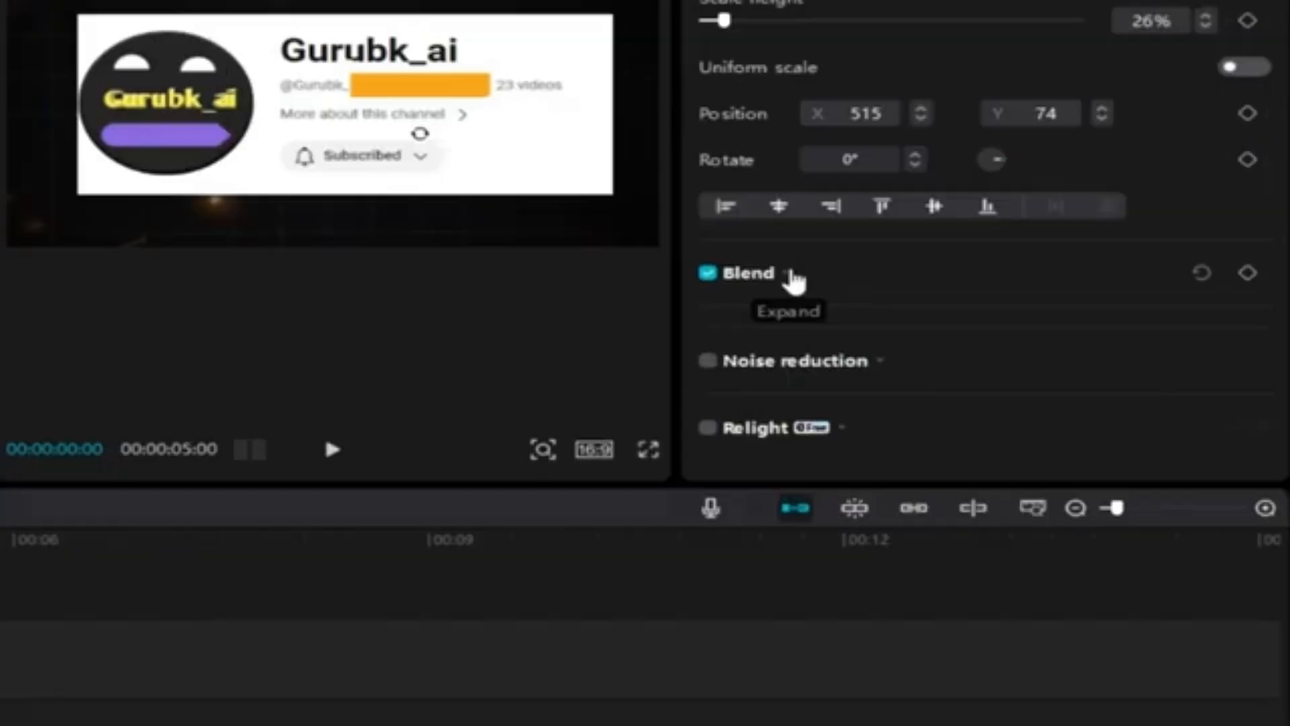
# Change the orange ribbon's blend mode so that the subscriber count shows through it like a highlighter.
pyautogui.click(1020, 297)
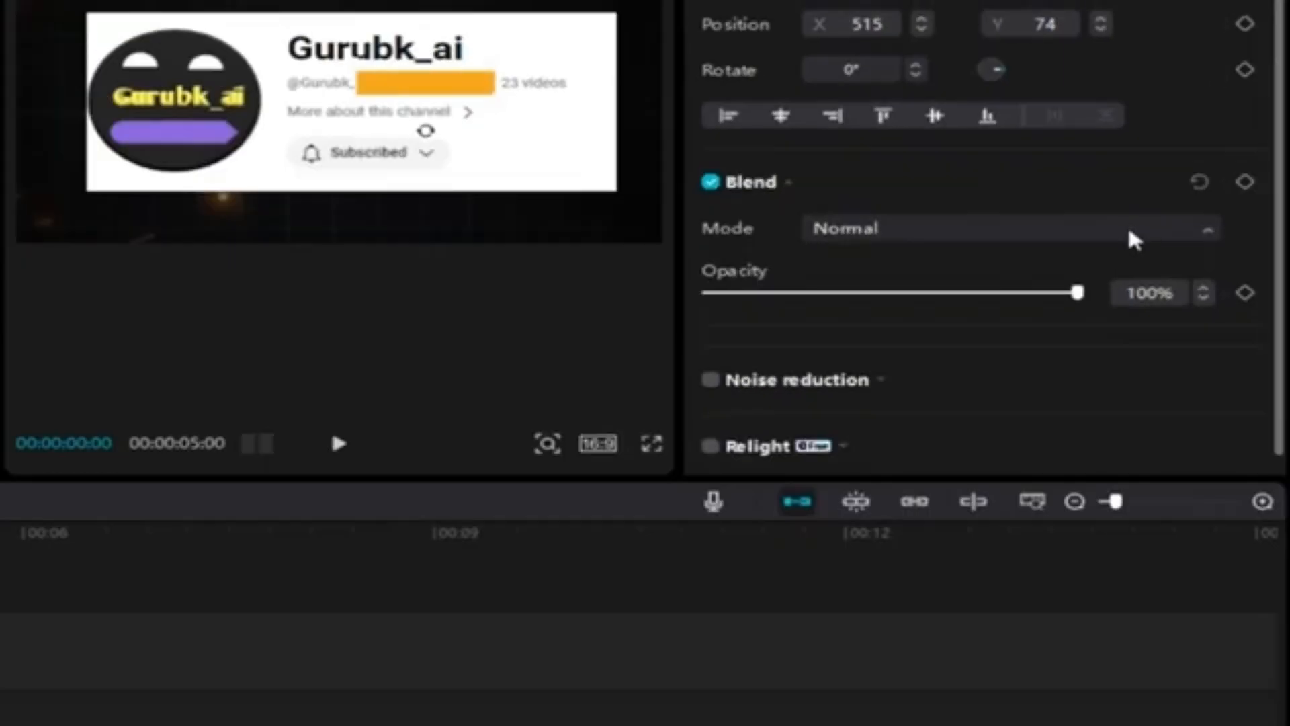
pyautogui.click(1129, 232)
pyautogui.click(900, 654)
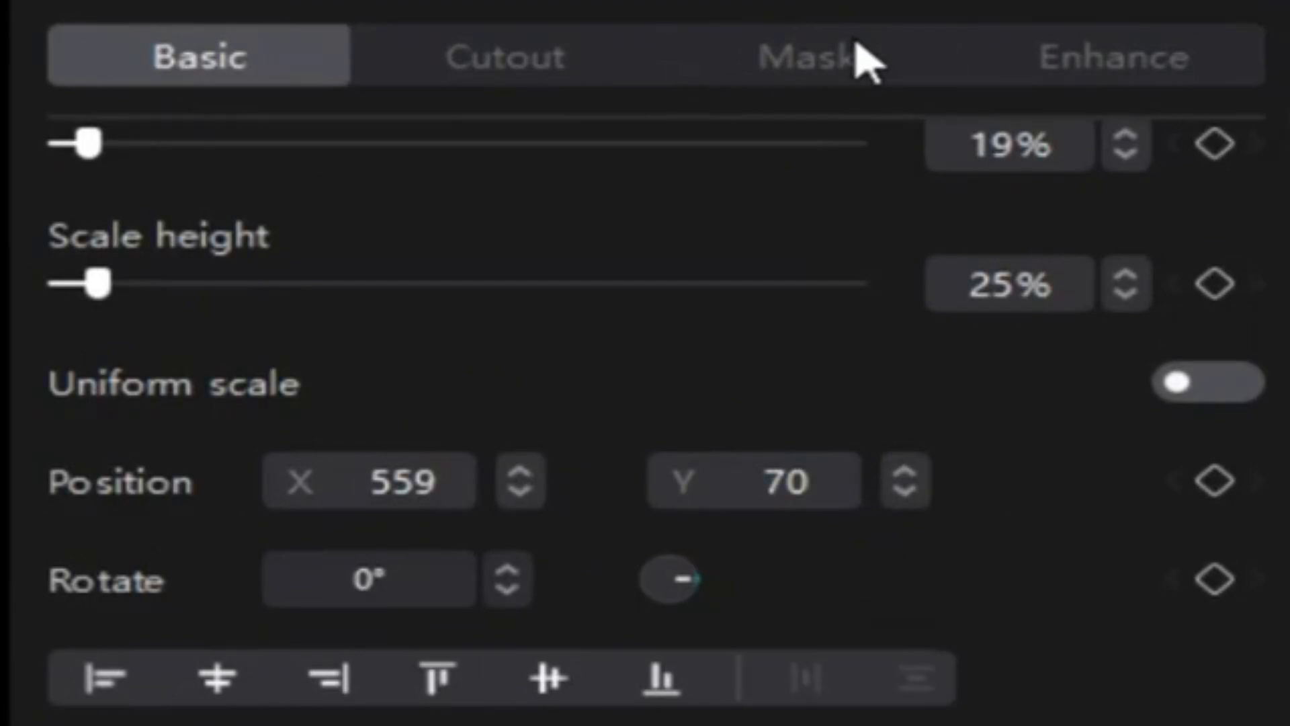
# Animate a Horizontal mask rotated to 270° on the ribbon, with keyframes sweeping it across the subscriber count from the start to 00:00:01:25.
pyautogui.click(866, 61)
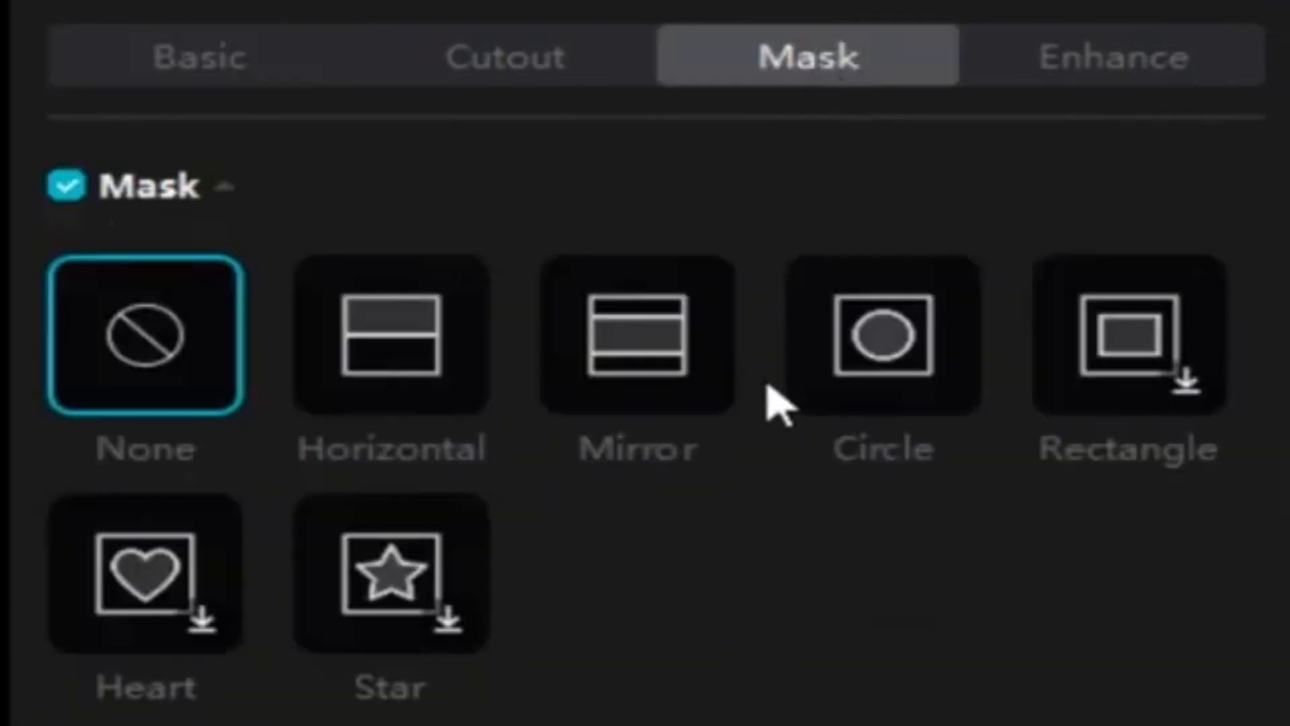
pyautogui.click(393, 376)
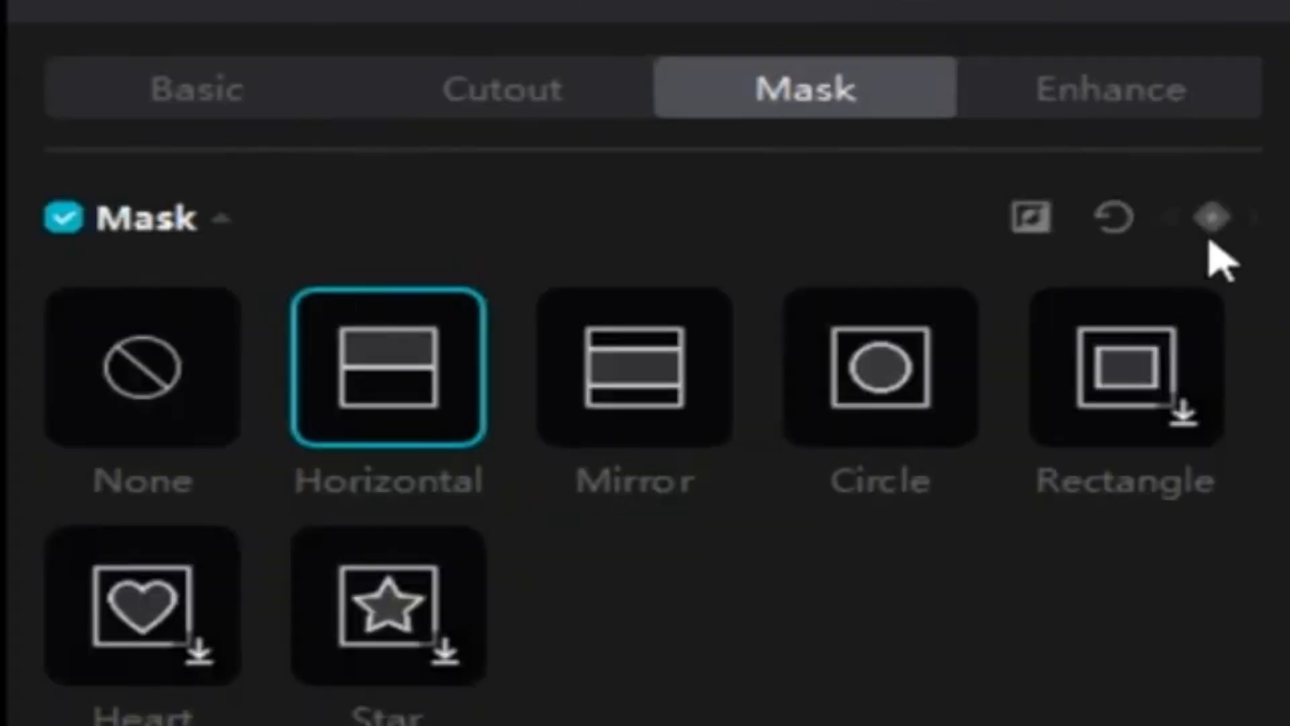
pyautogui.click(1269, 82)
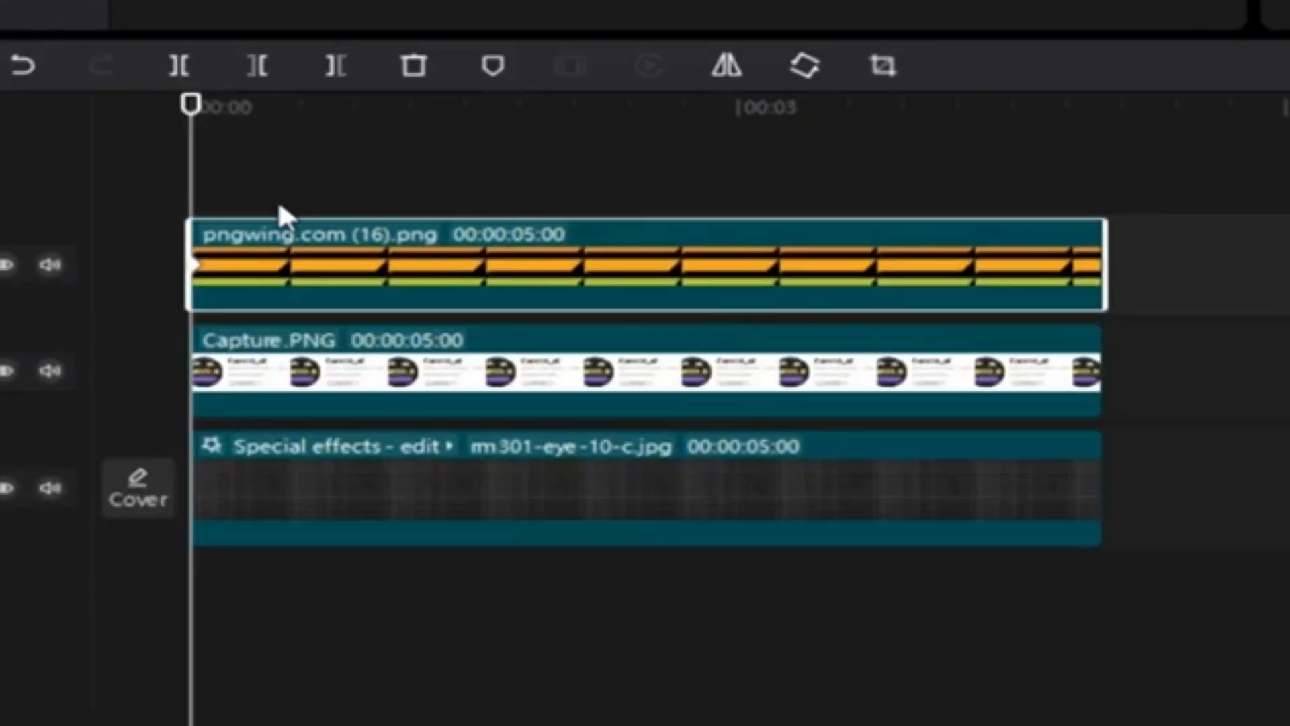
pyautogui.moveTo(207, 179); pyautogui.dragTo(535, 189)
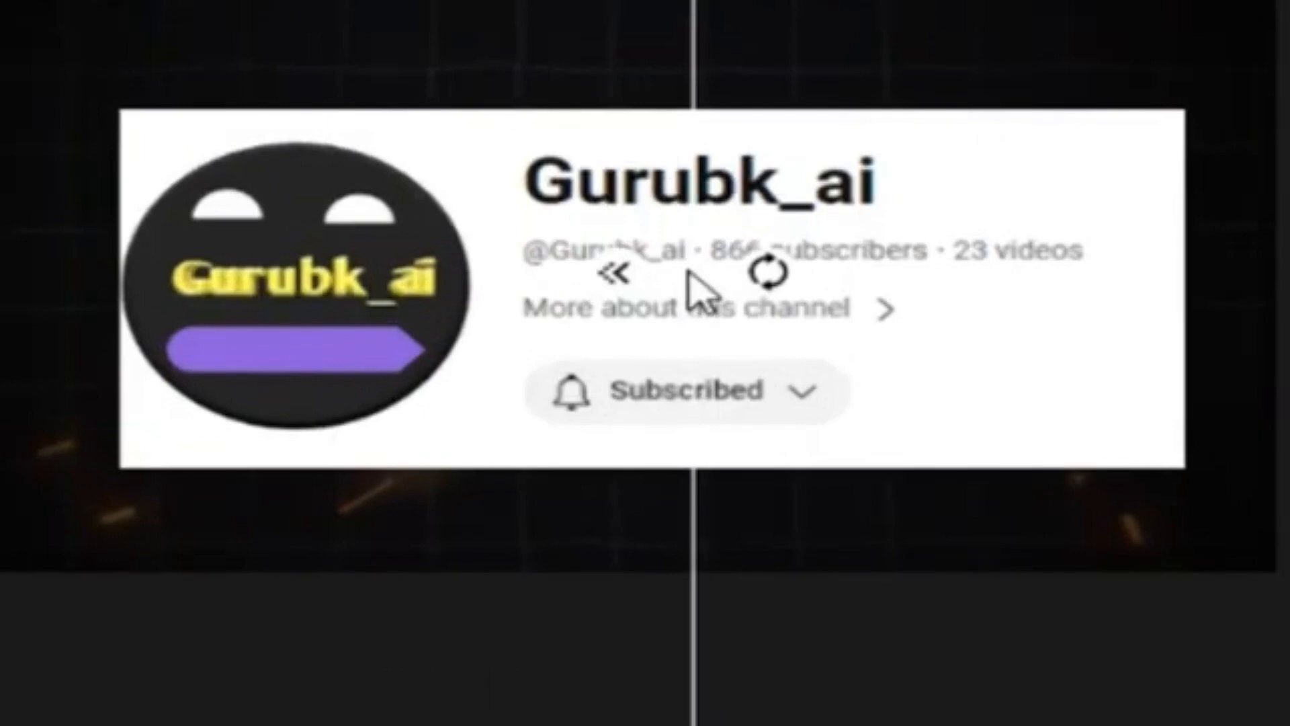
pyautogui.moveTo(687, 271); pyautogui.dragTo(949, 339)
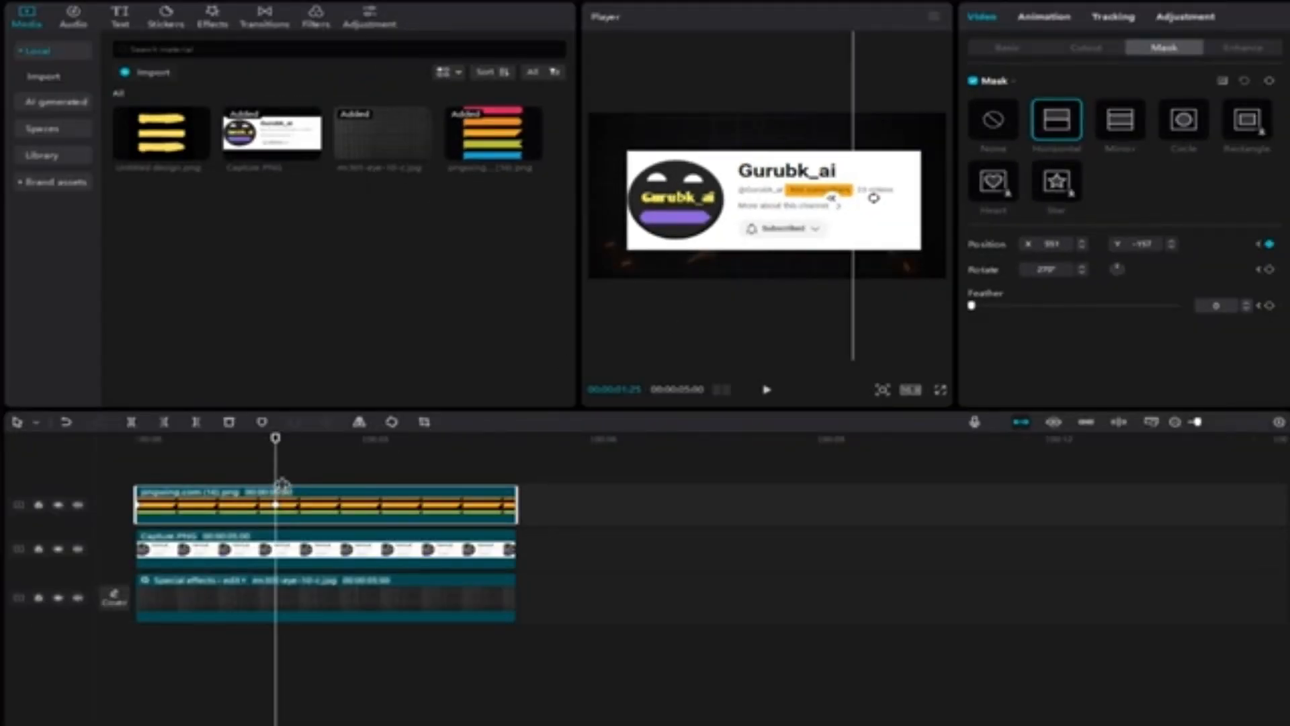
# Preview the highlight animation and move its second mask keyframe earlier on the ribbon clip to speed up the sweep.
pyautogui.moveTo(283, 484); pyautogui.dragTo(112, 487)
pyautogui.press('space')
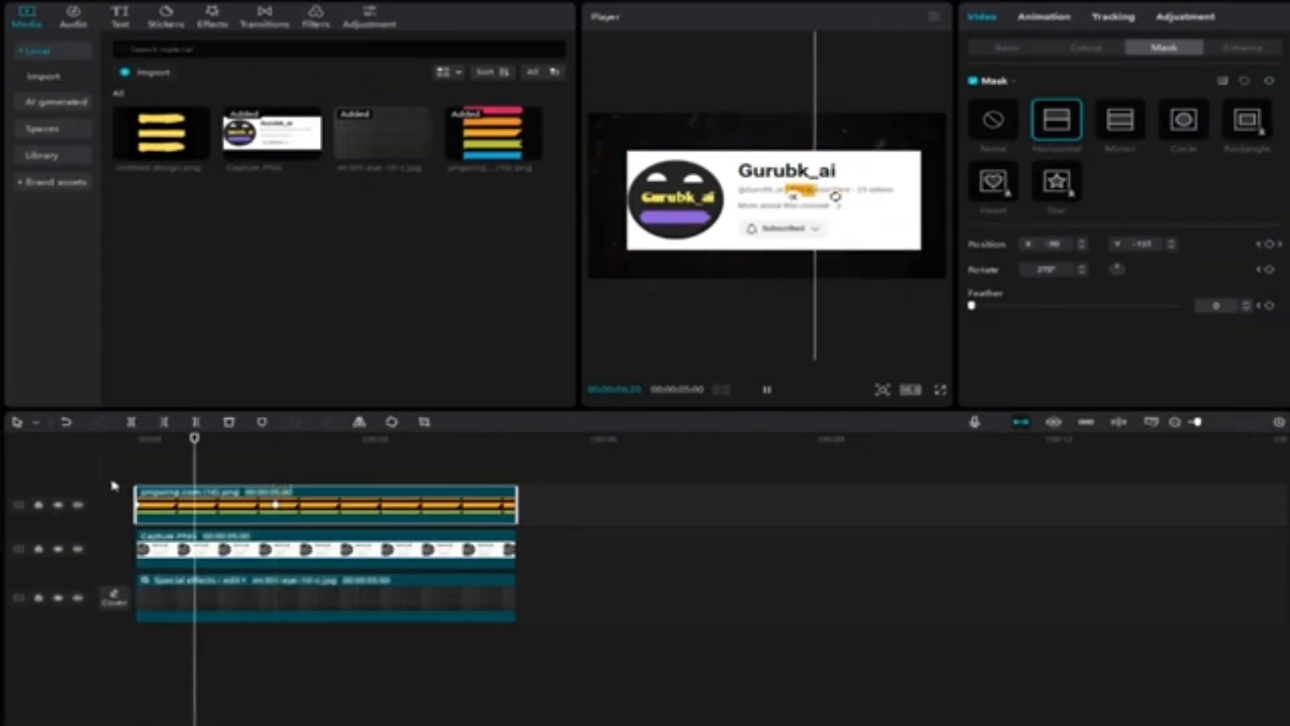
pyautogui.click(114, 483)
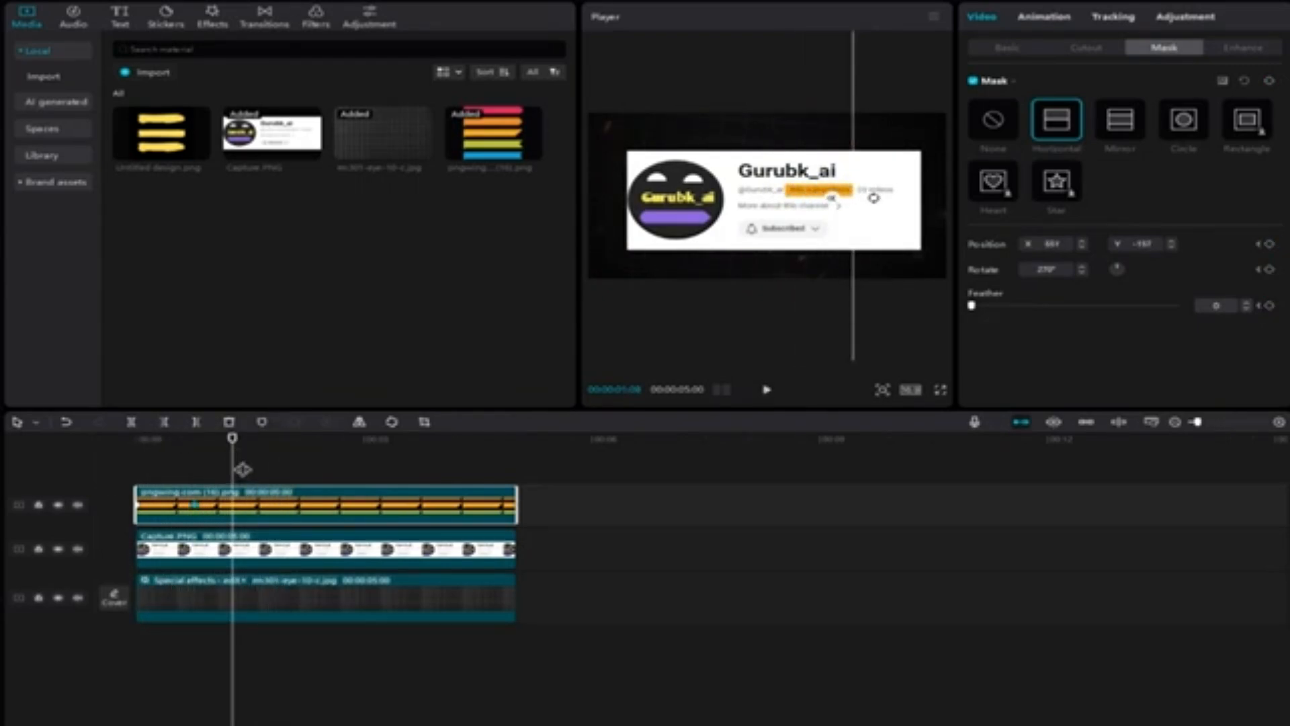
pyautogui.click(111, 475)
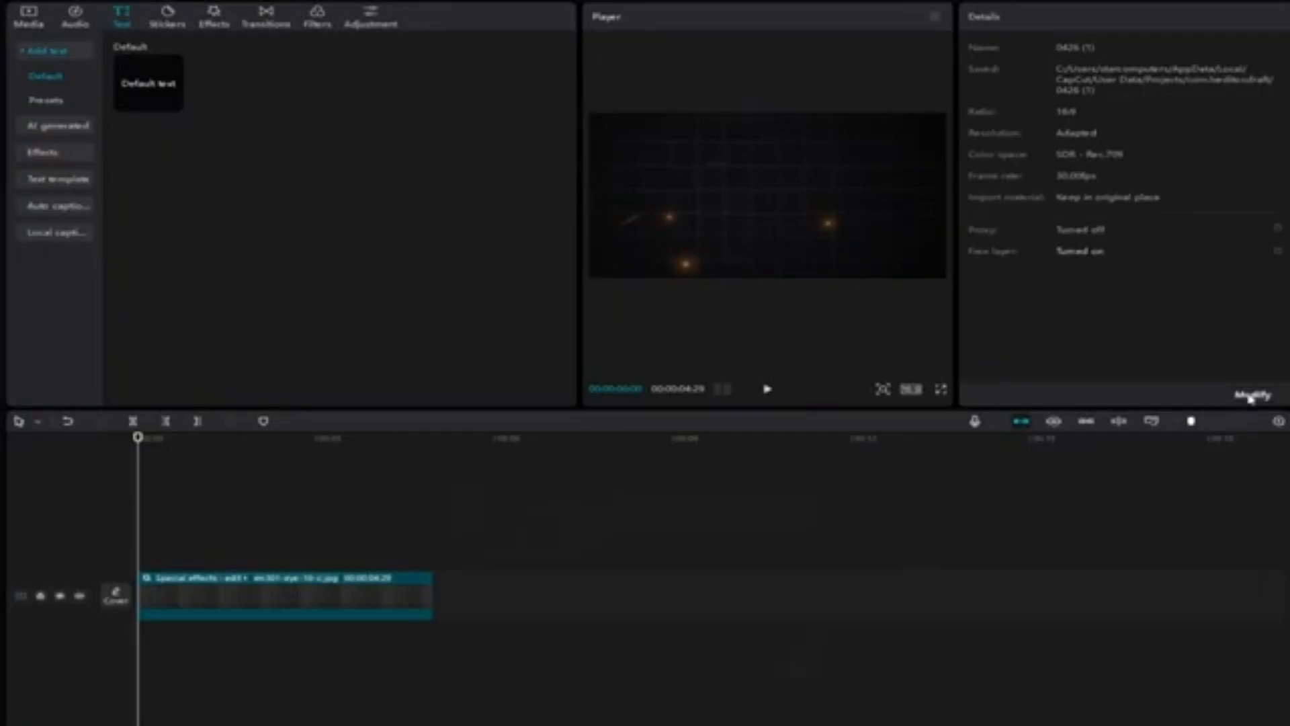
# Turn on Free layer in the project settings and save them.
pyautogui.click(1250, 396)
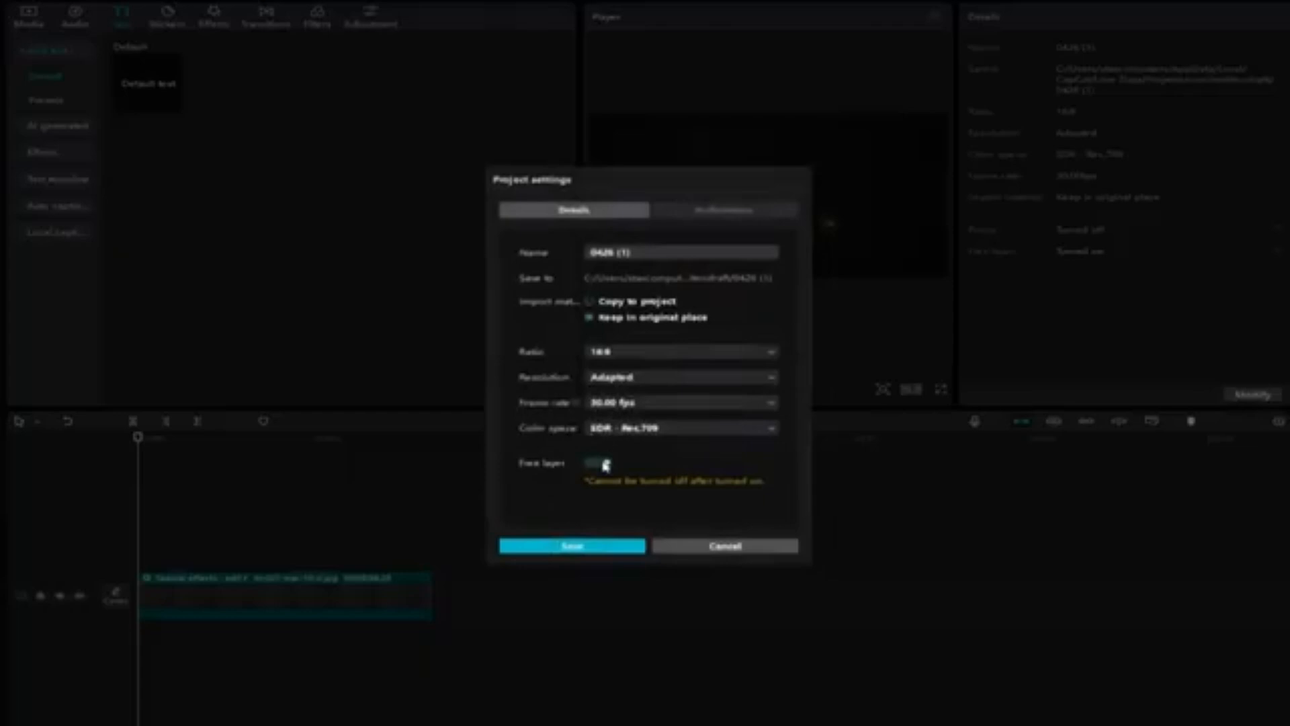
pyautogui.click(631, 547)
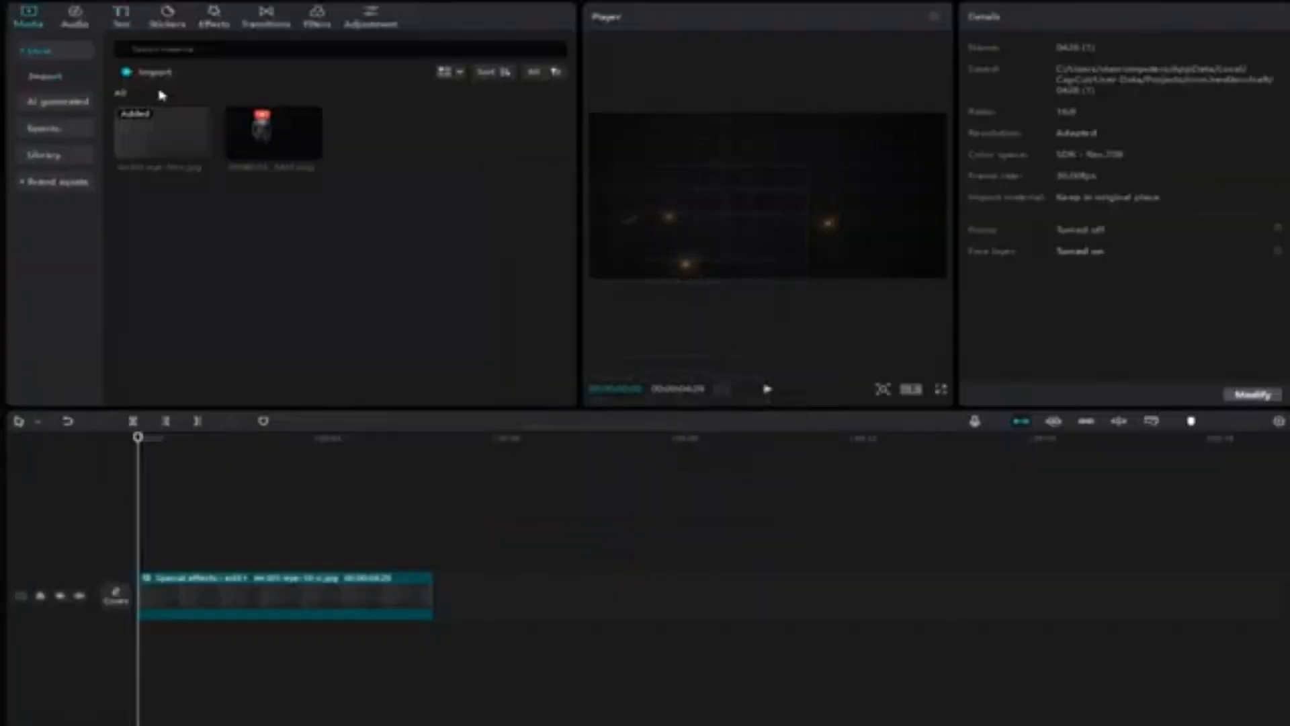
# Import the PNG of the suited man, place it on a track above the background and enlarge him in the frame.
pyautogui.click(154, 72)
pyautogui.moveTo(149, 481); pyautogui.dragTo(141, 550)
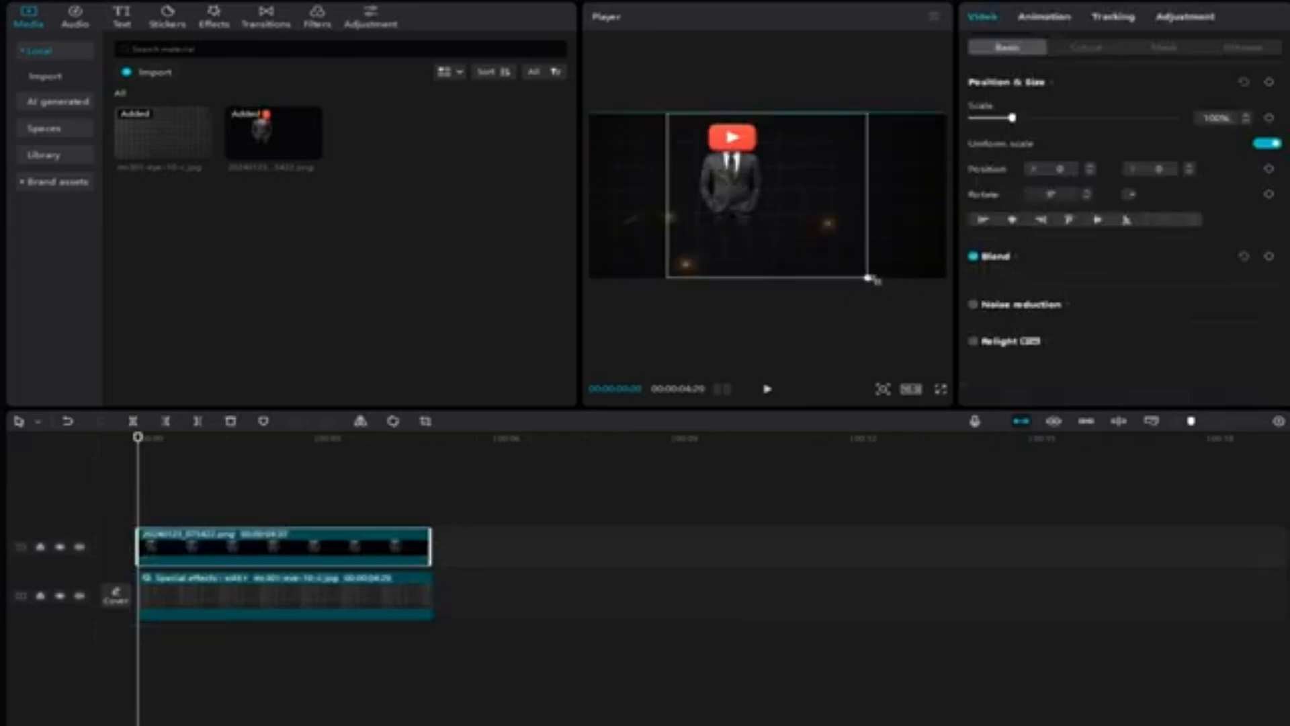
pyautogui.moveTo(871, 278); pyautogui.dragTo(882, 344)
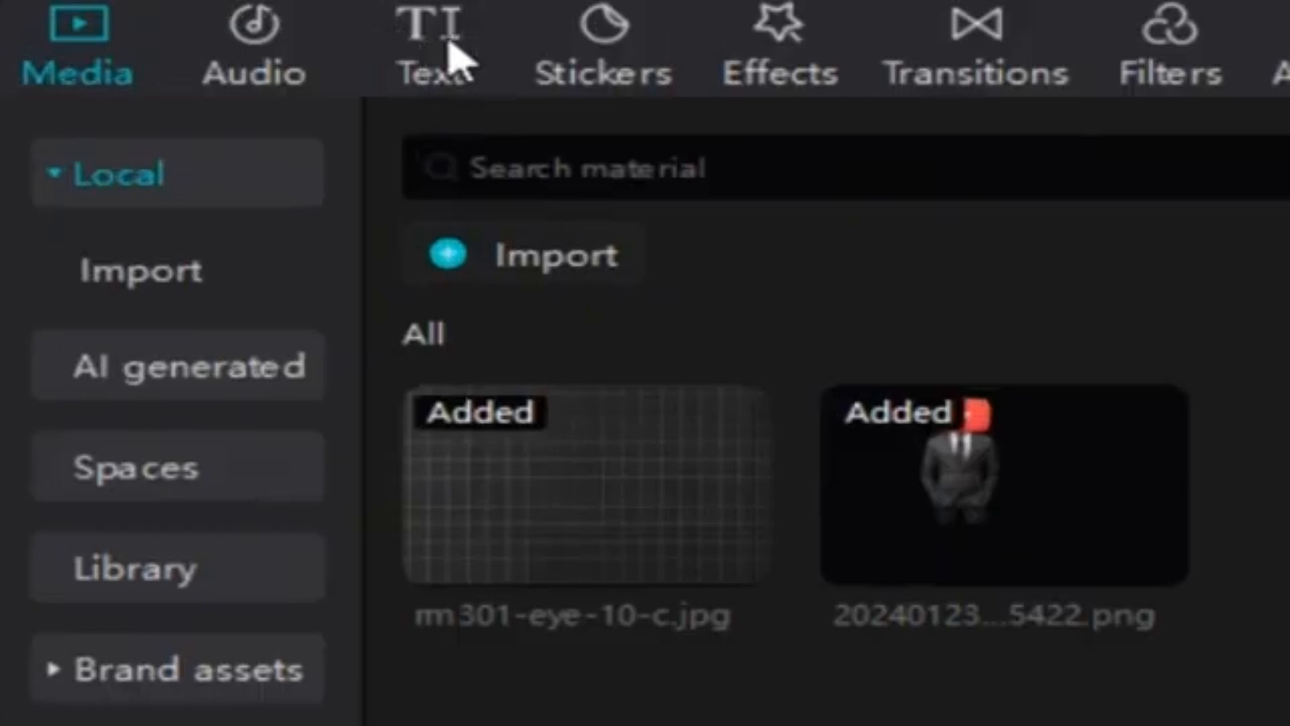
# Add a default text clip to the timeline and replace its wording with "editing".
pyautogui.click(127, 16)
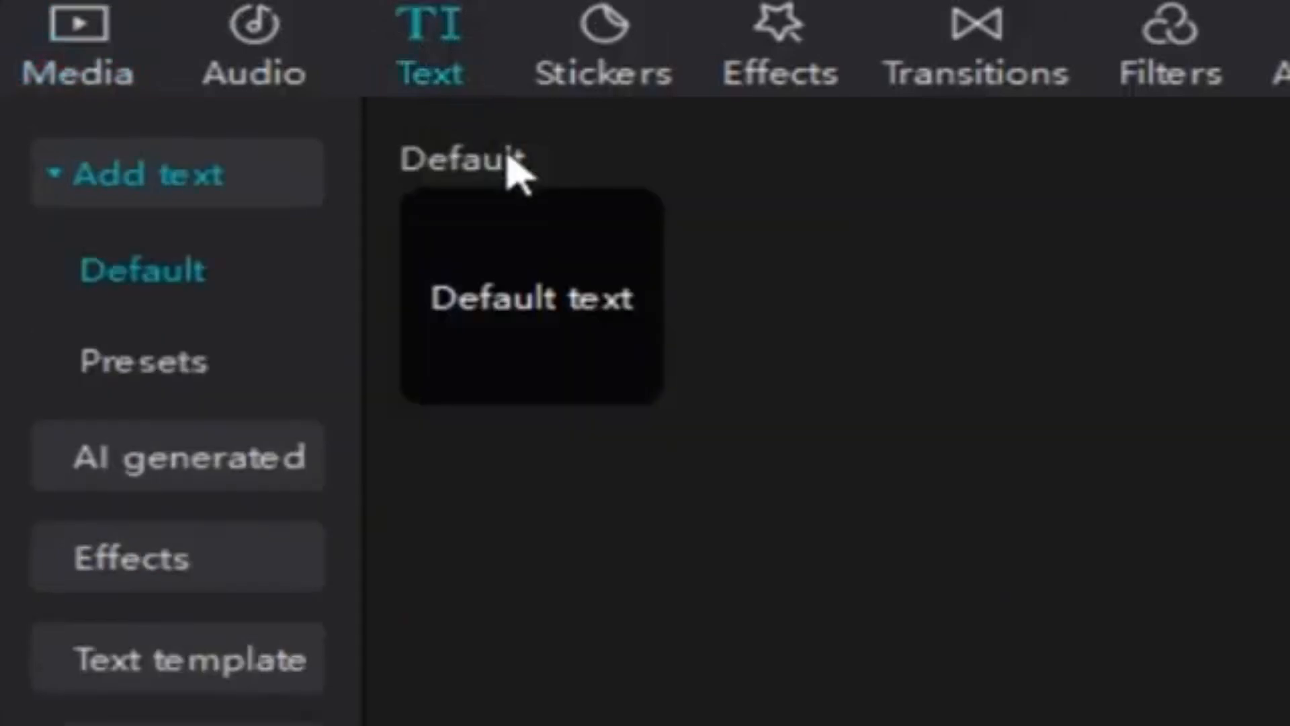
pyautogui.moveTo(177, 110)
pyautogui.click(624, 372)
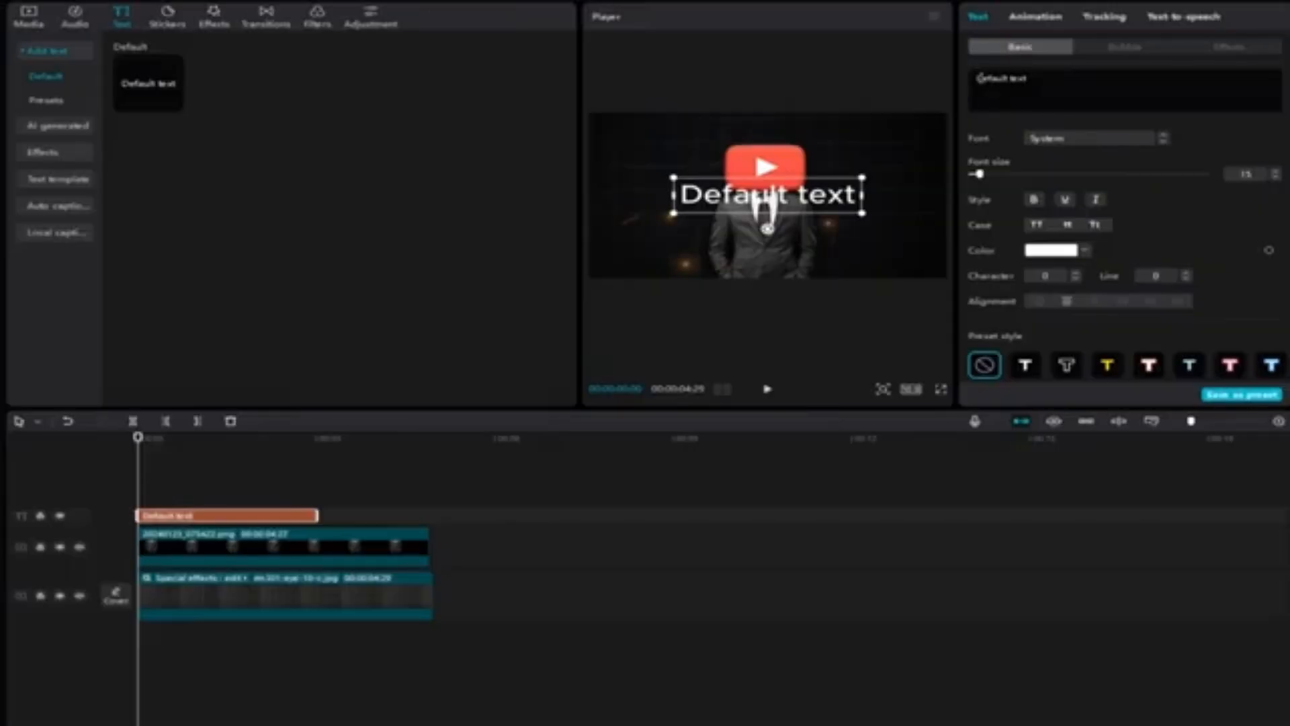
pyautogui.press('BackSpace')
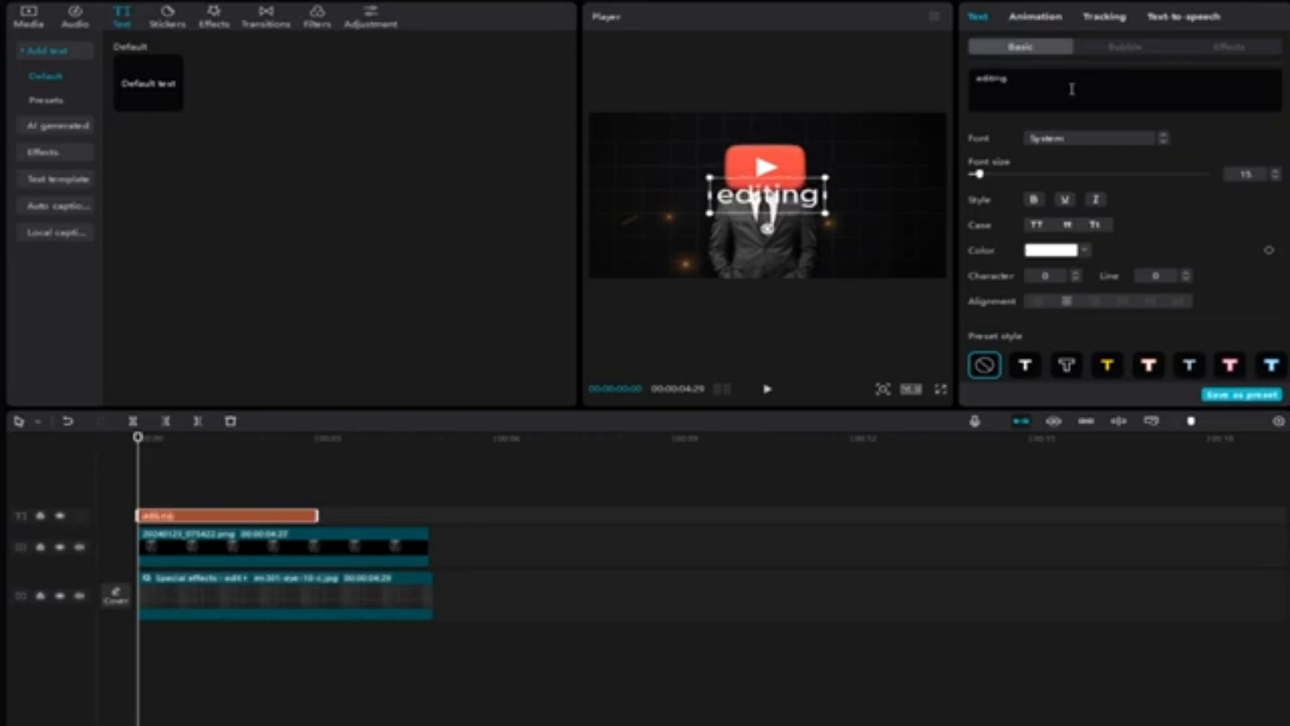
# Set the "editing" text's font to ZY Jovial and turn on its stroke.
pyautogui.click(1108, 140)
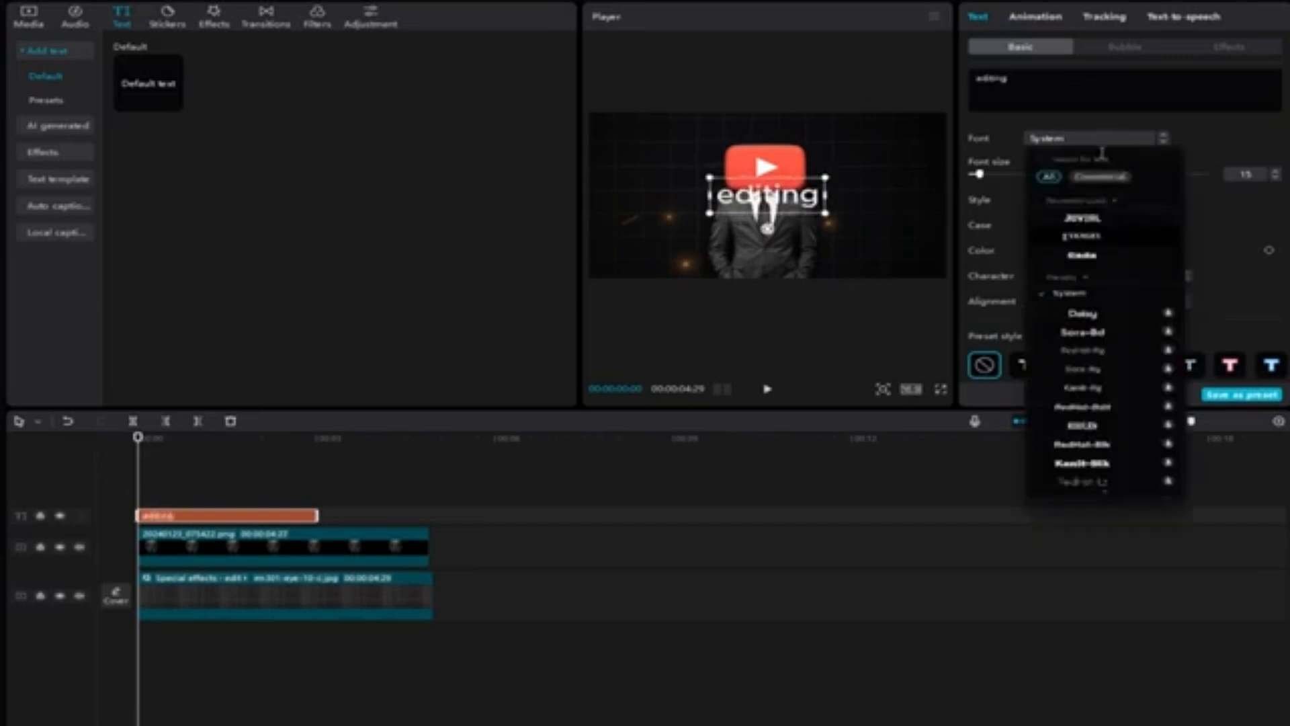
pyautogui.click(1099, 219)
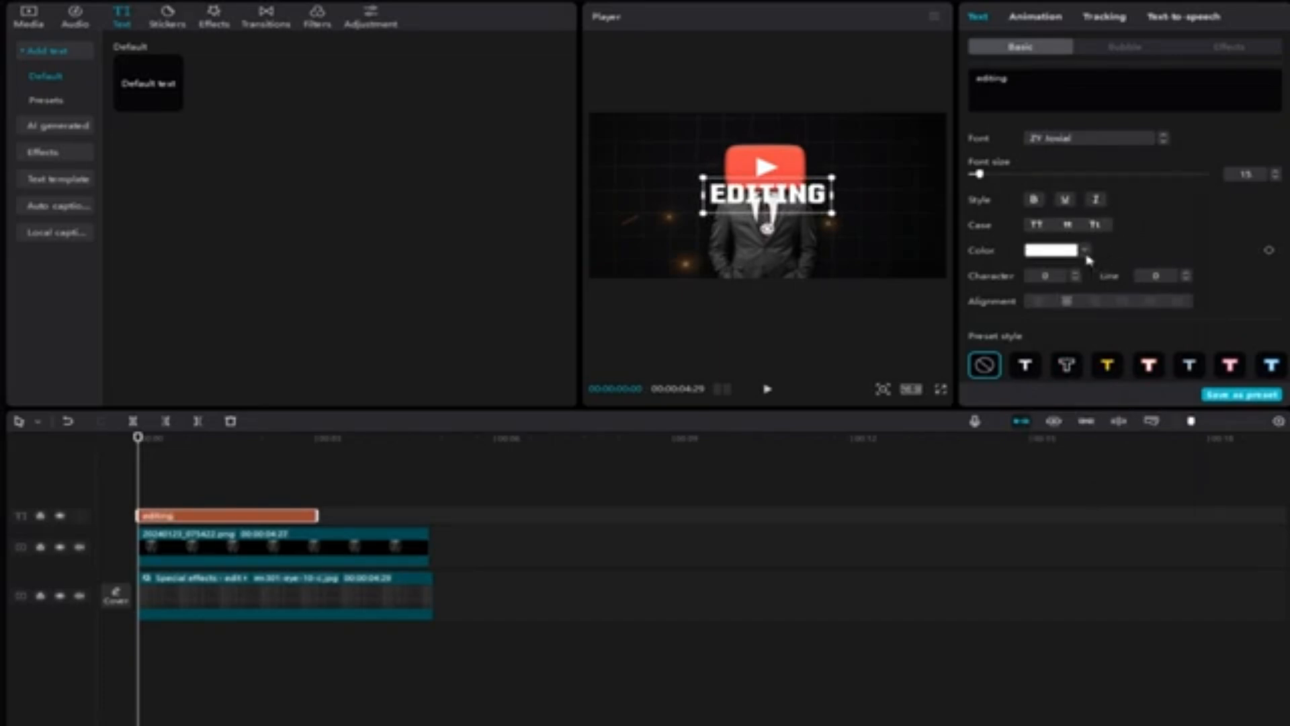
pyautogui.scroll(-10, 1085, 260)
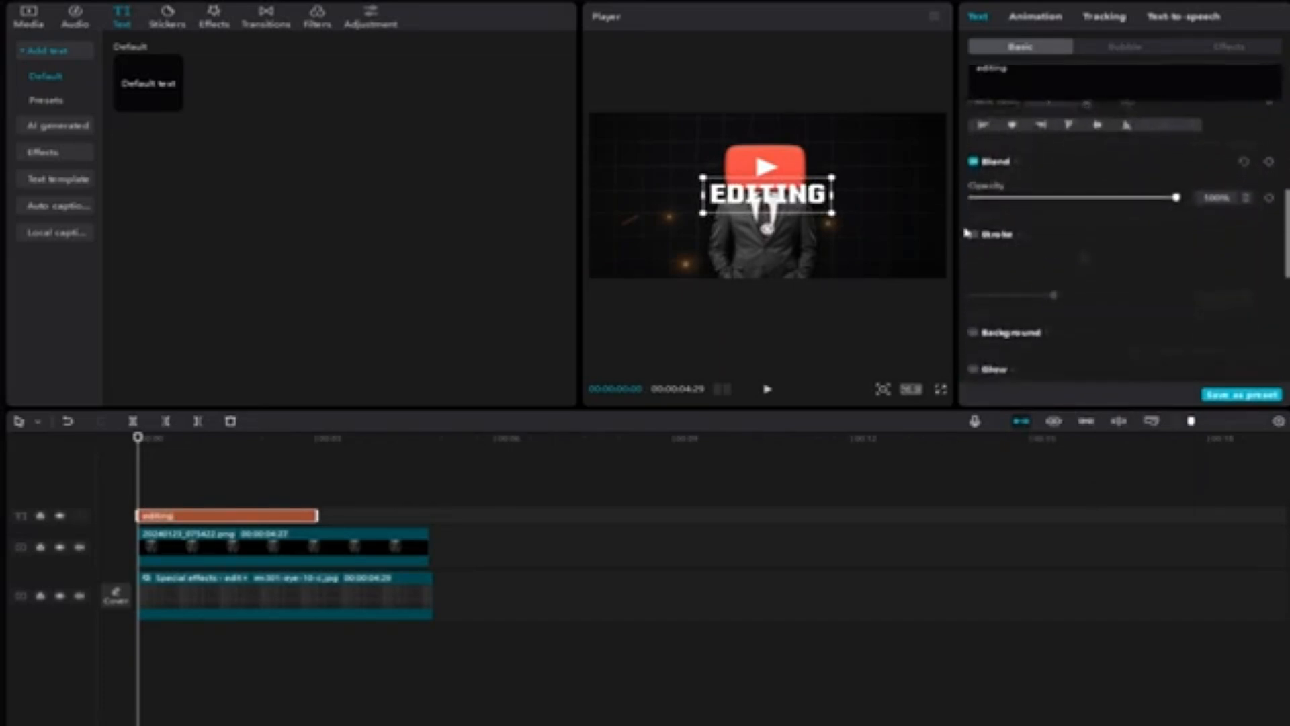
pyautogui.click(974, 234)
pyautogui.scroll(10, 1155, 248)
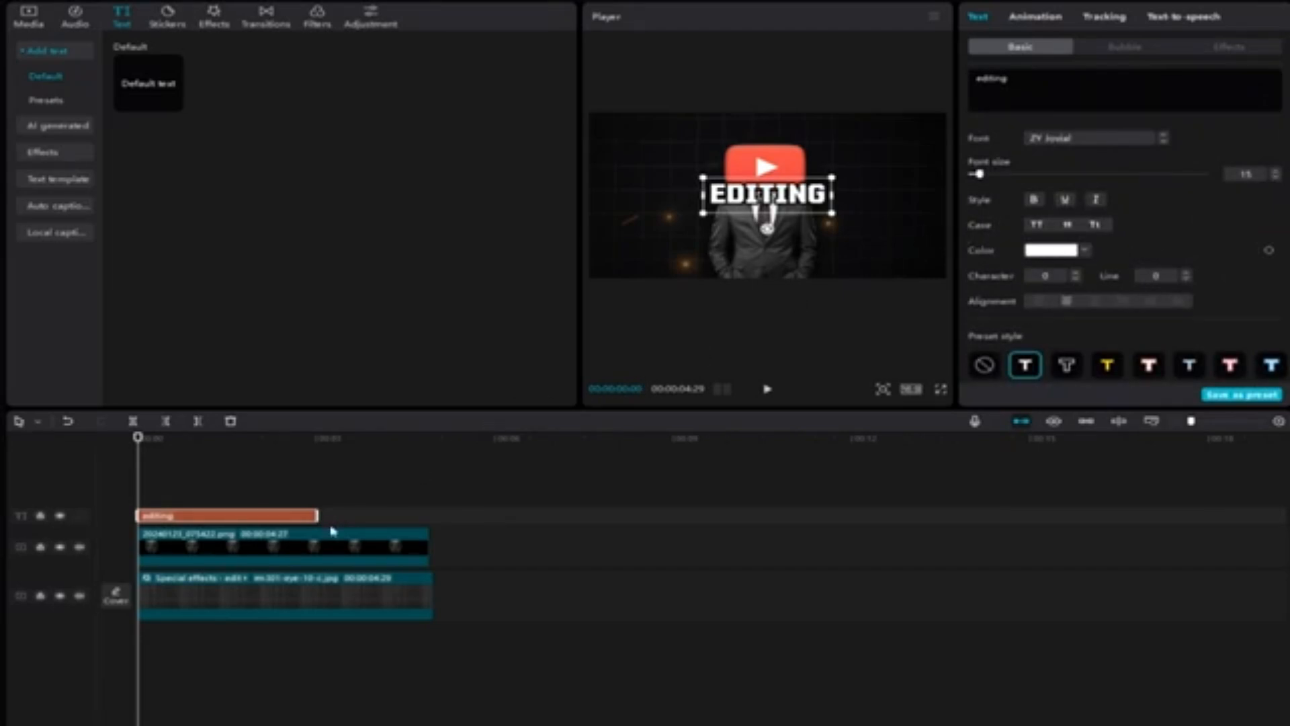
# Move the "editing" text track beneath the suited man's layer, then enlarge the text and raise it behind his head.
pyautogui.moveTo(273, 520); pyautogui.dragTo(234, 556)
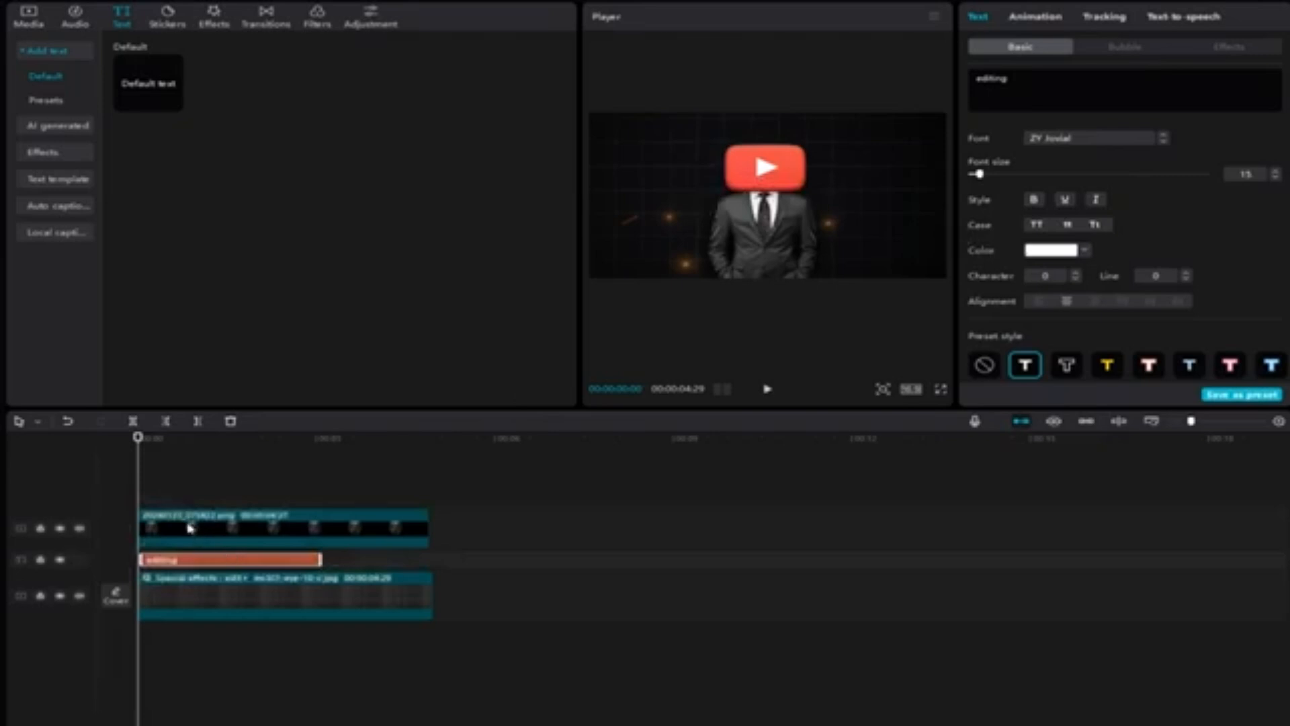
pyautogui.click(178, 561)
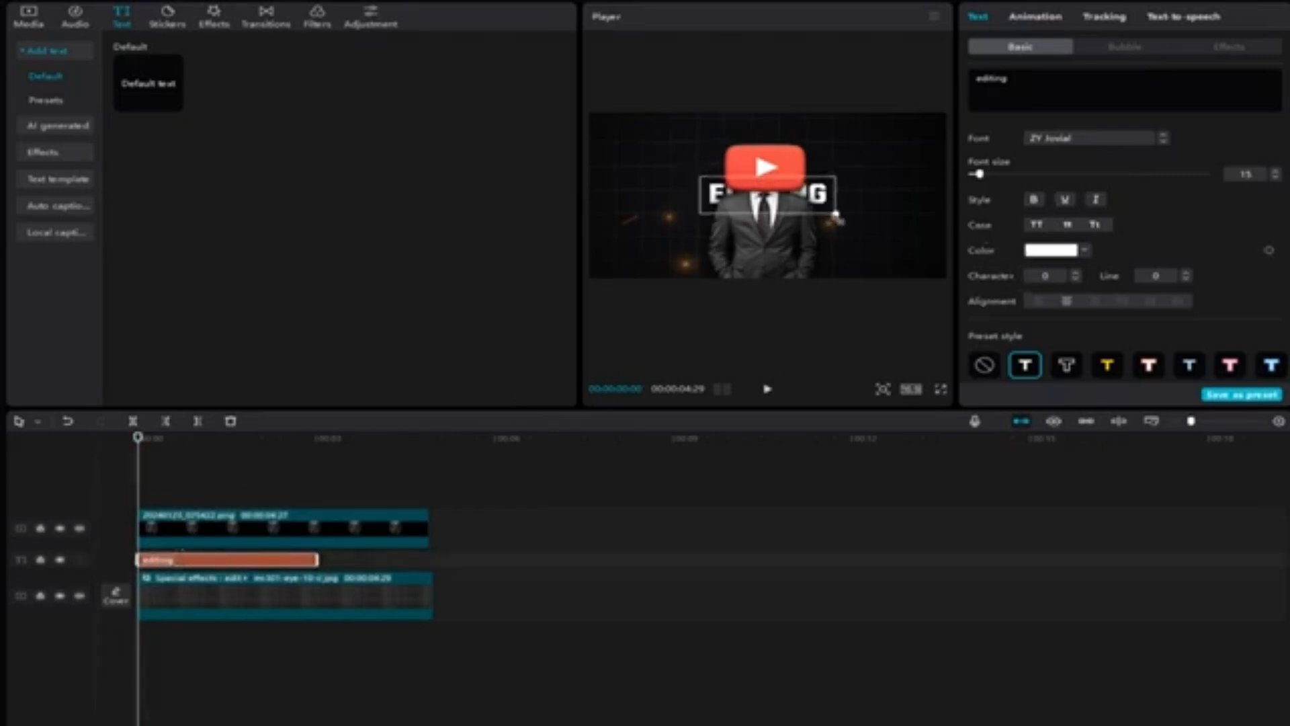
pyautogui.moveTo(839, 219); pyautogui.dragTo(888, 237)
pyautogui.moveTo(847, 195); pyautogui.dragTo(848, 161)
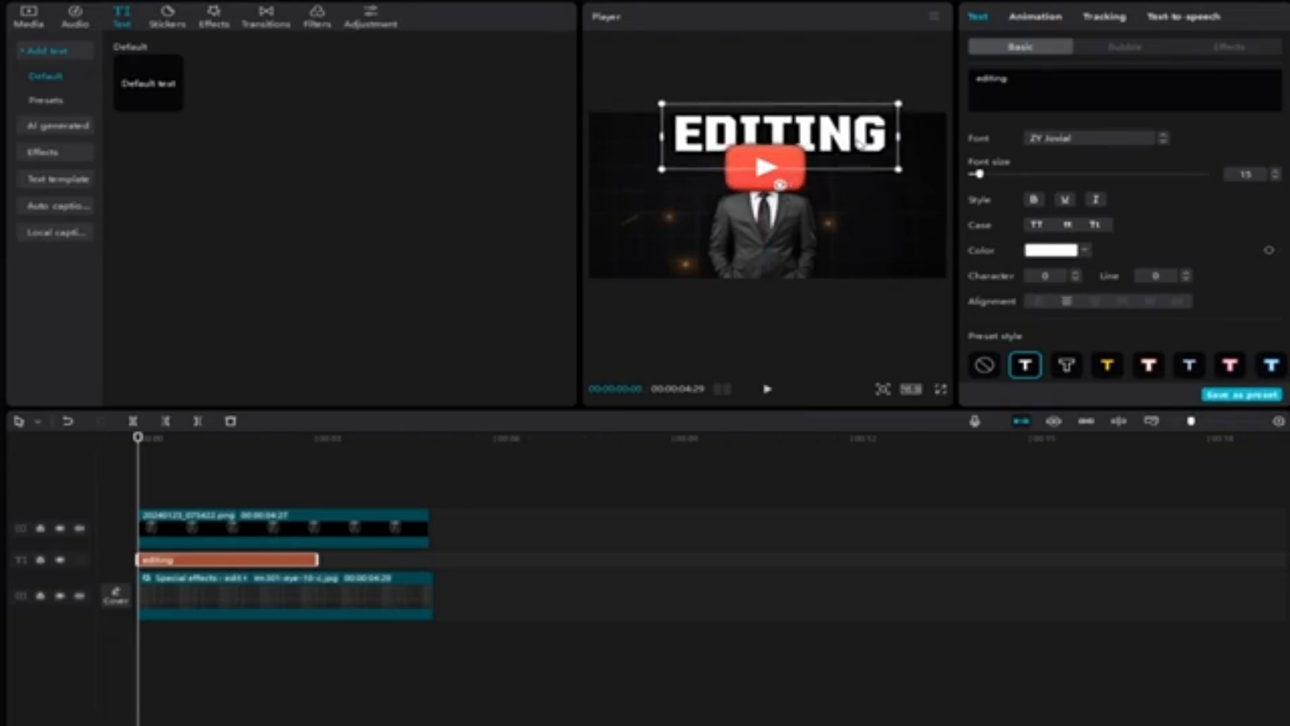
# Browse the animation options for the "editing" text clip.
pyautogui.click(1035, 16)
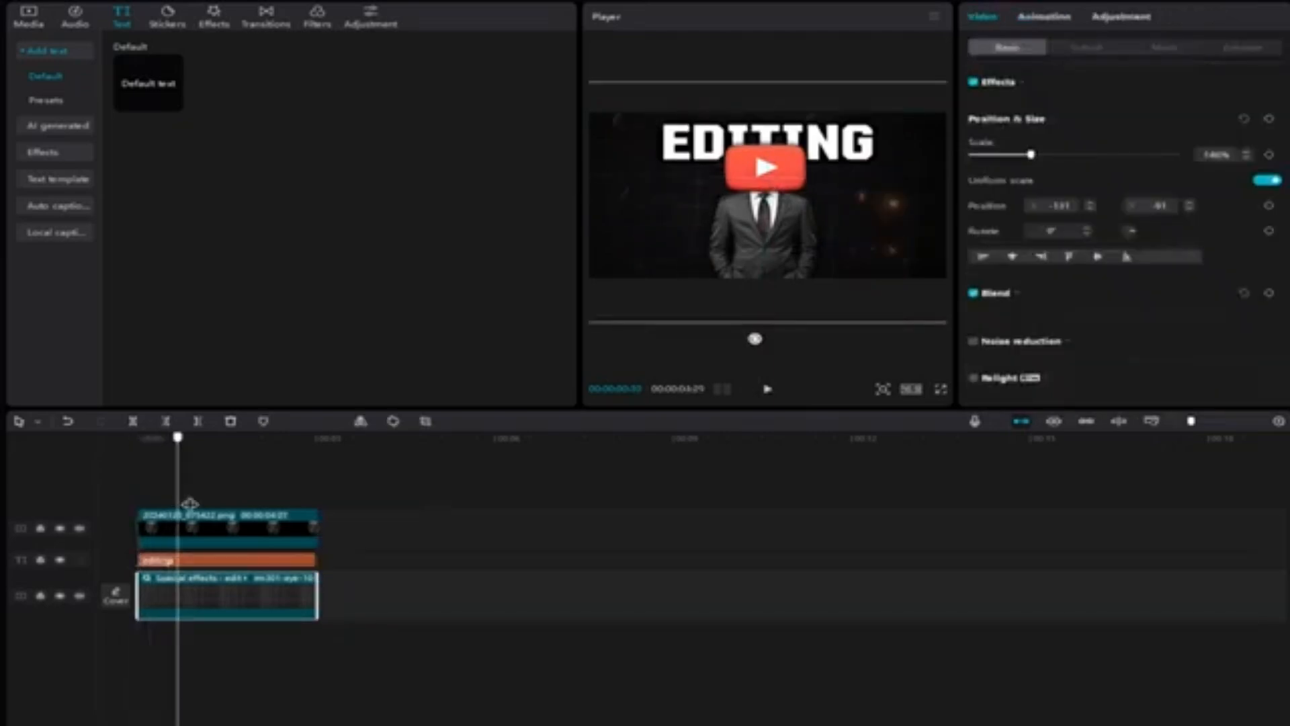
pyautogui.click(162, 560)
pyautogui.scroll(-5, 1270, 184)
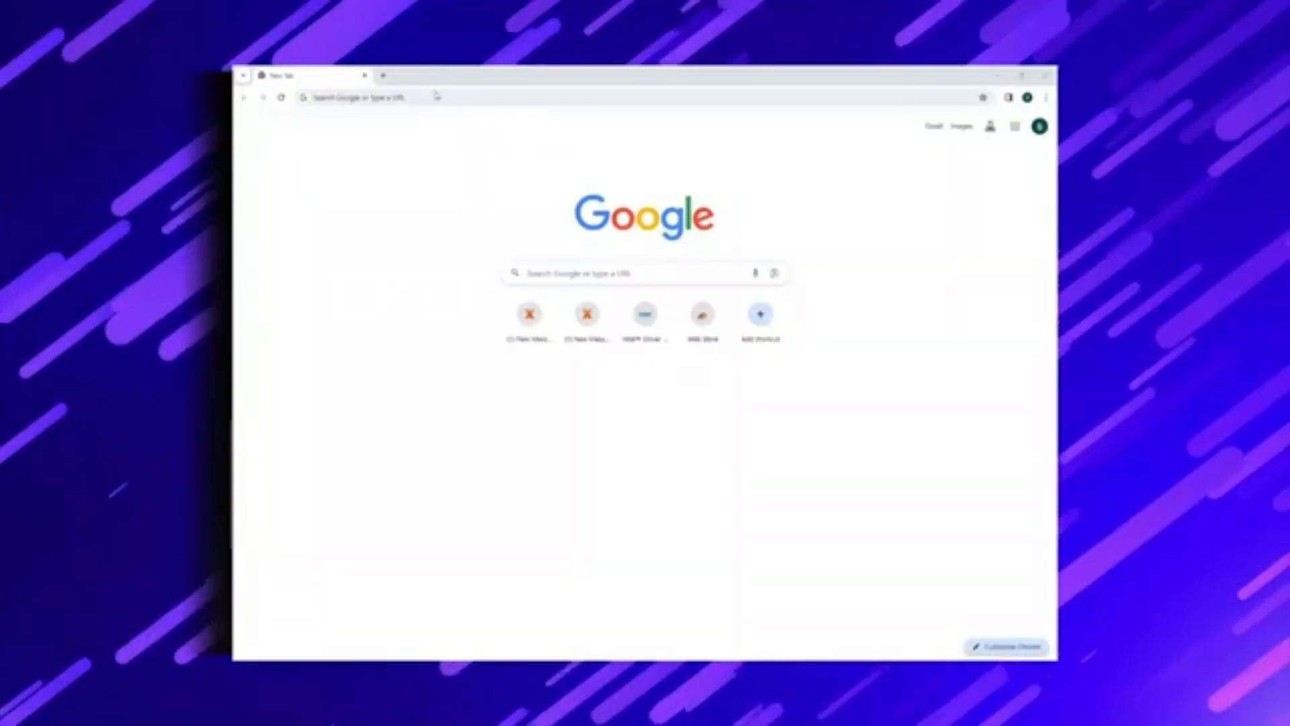
# Switch to Chrome and open the leonardo.ai website.
pyautogui.click(538, 270)
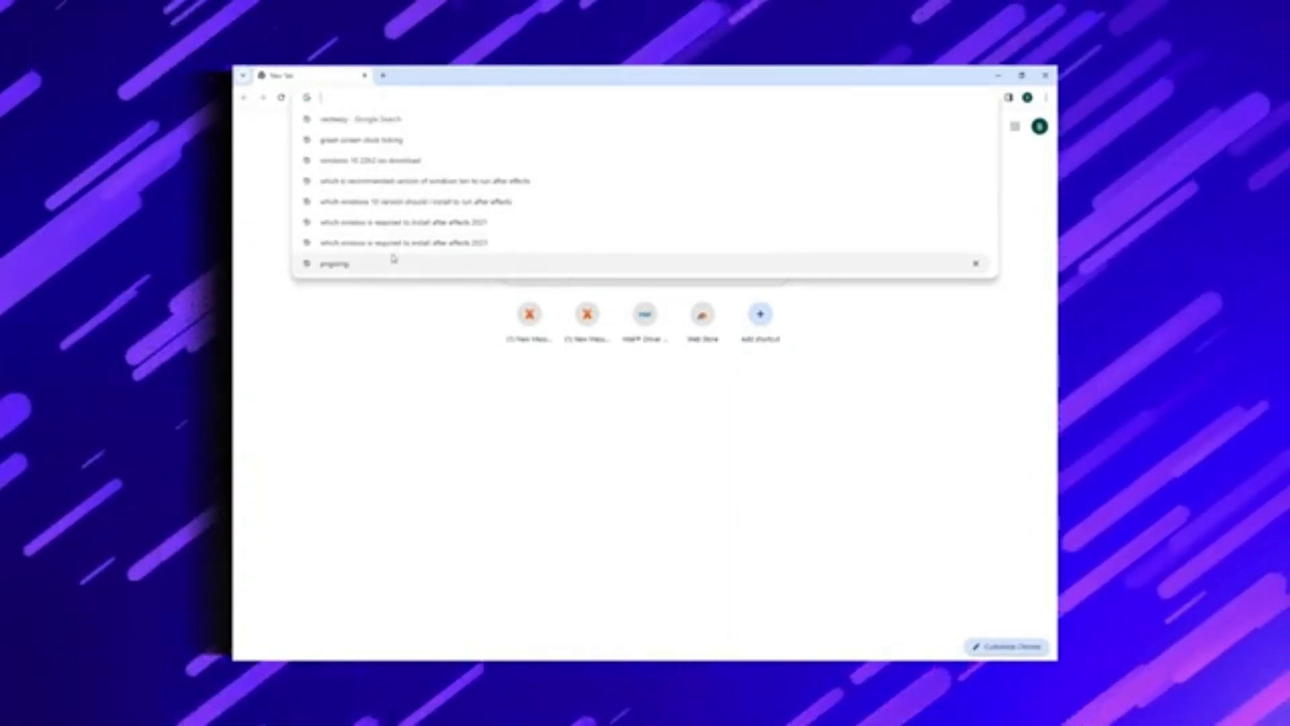
pyautogui.write('leonardo')
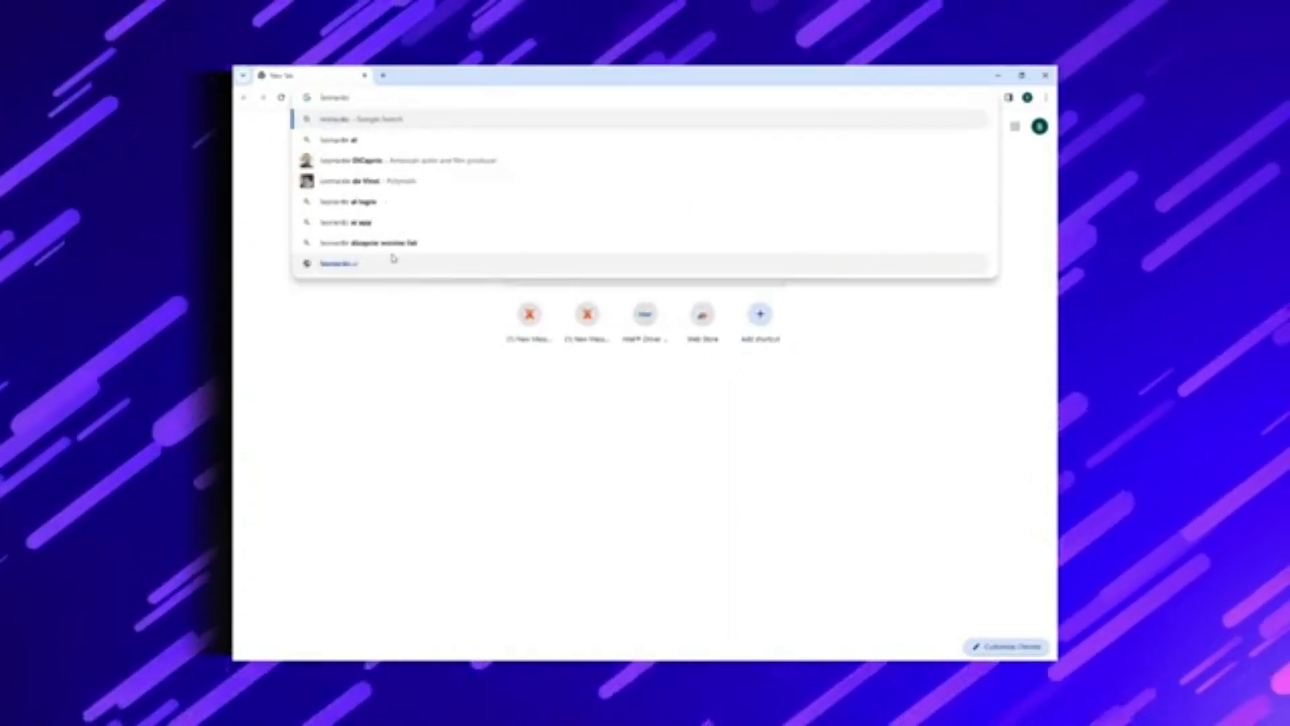
pyautogui.press('Down')
pyautogui.press('Return')
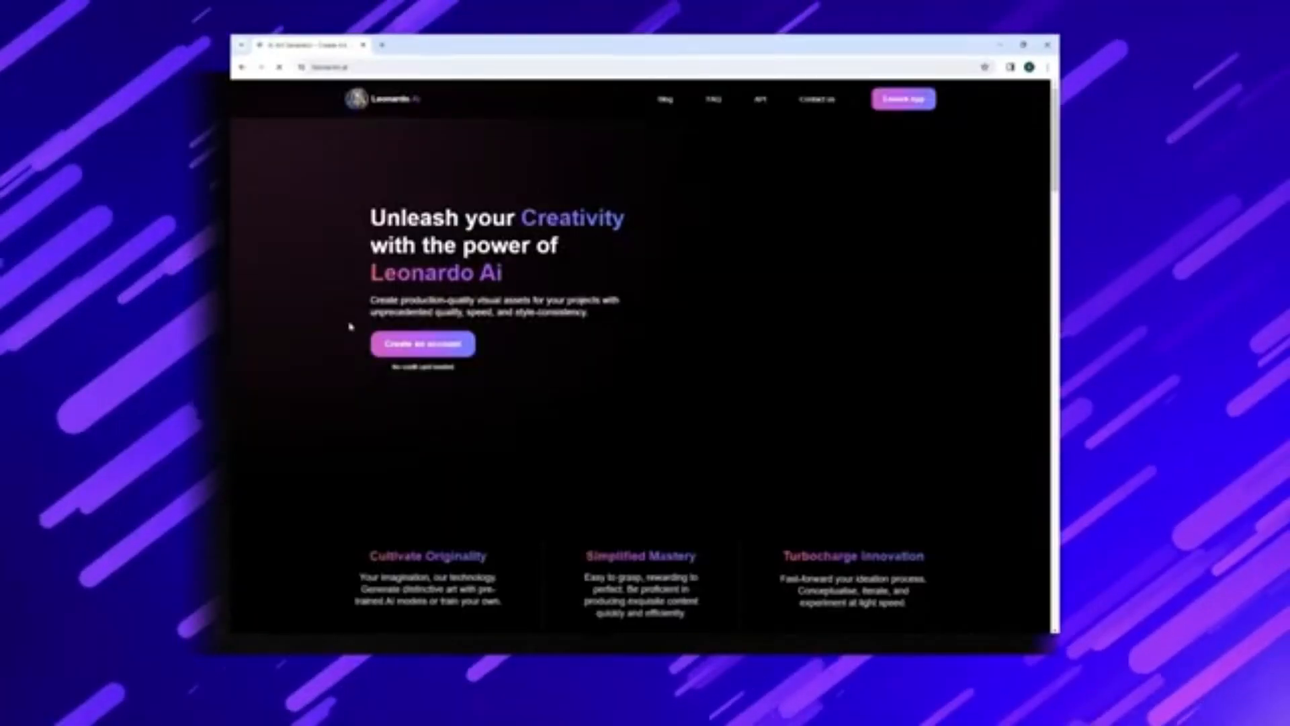
# Start creating a Leonardo Ai account and sign in with Google.
pyautogui.click(406, 345)
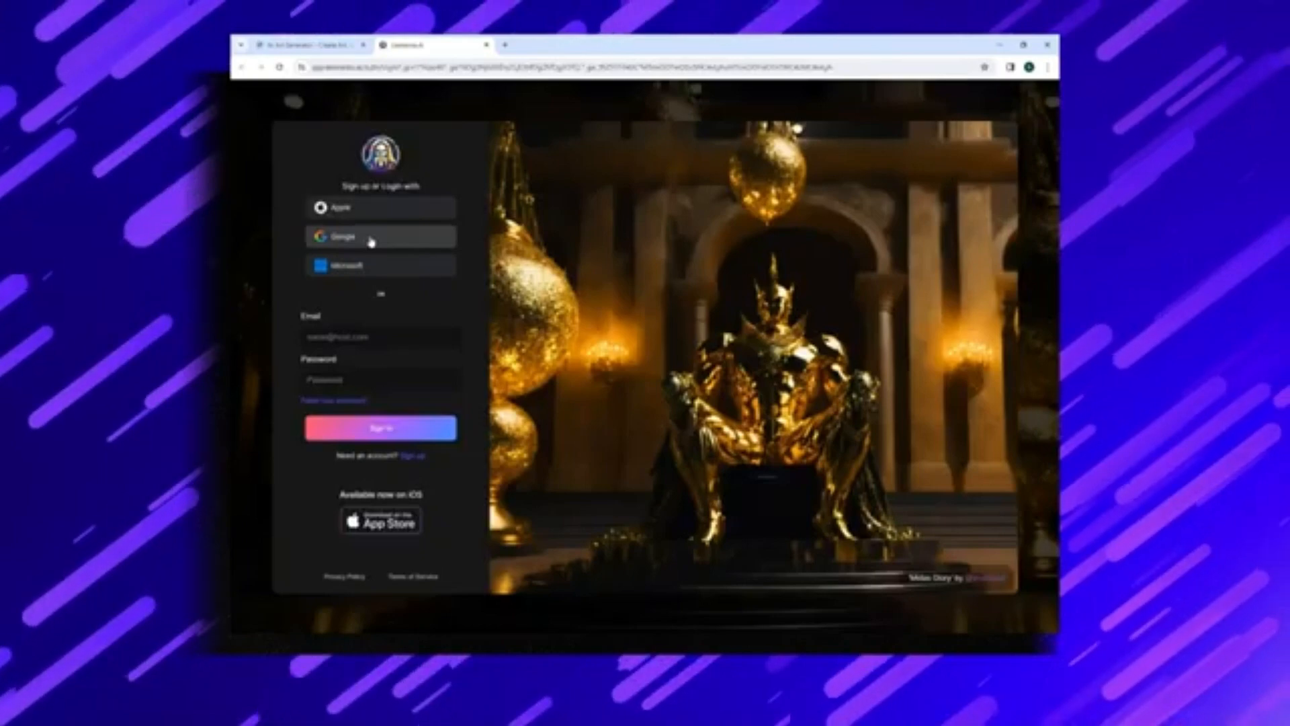
pyautogui.click(371, 241)
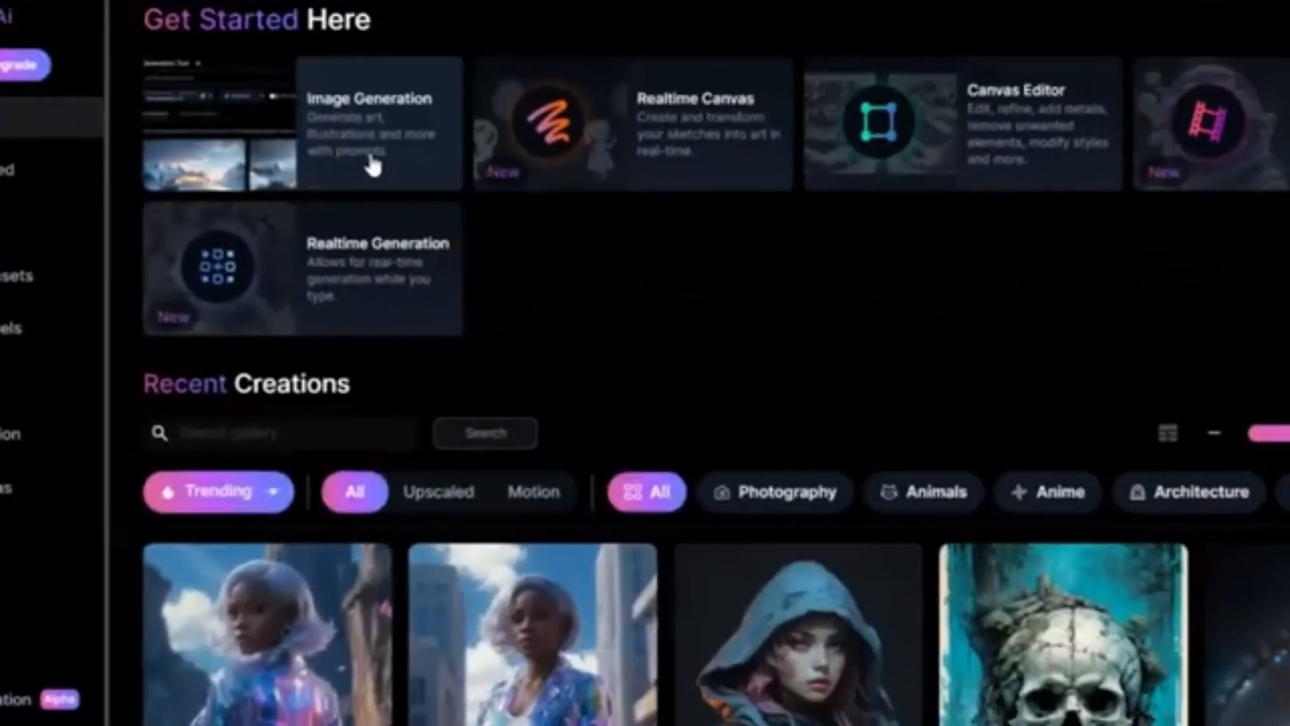
# Open Leonardo's Image Generation tool and generate images from the prompt "a boy reading a book on the table".
pyautogui.click(397, 201)
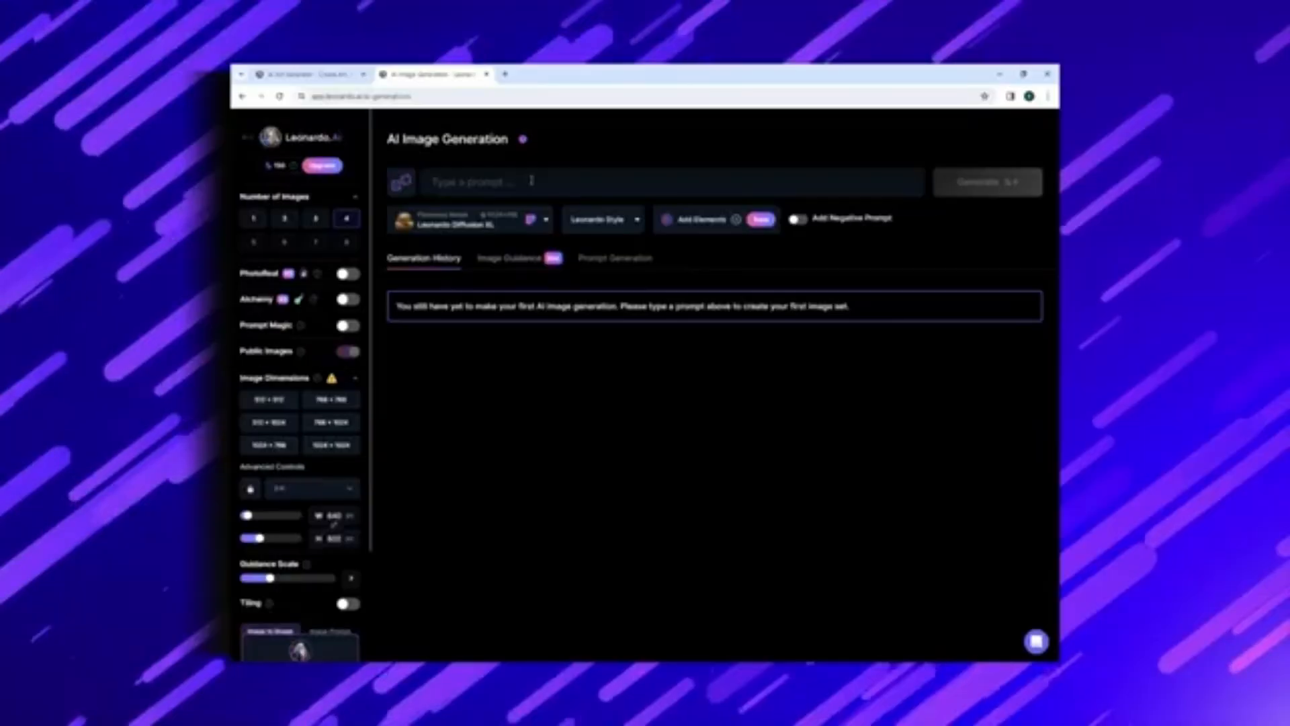
pyautogui.click(425, 131)
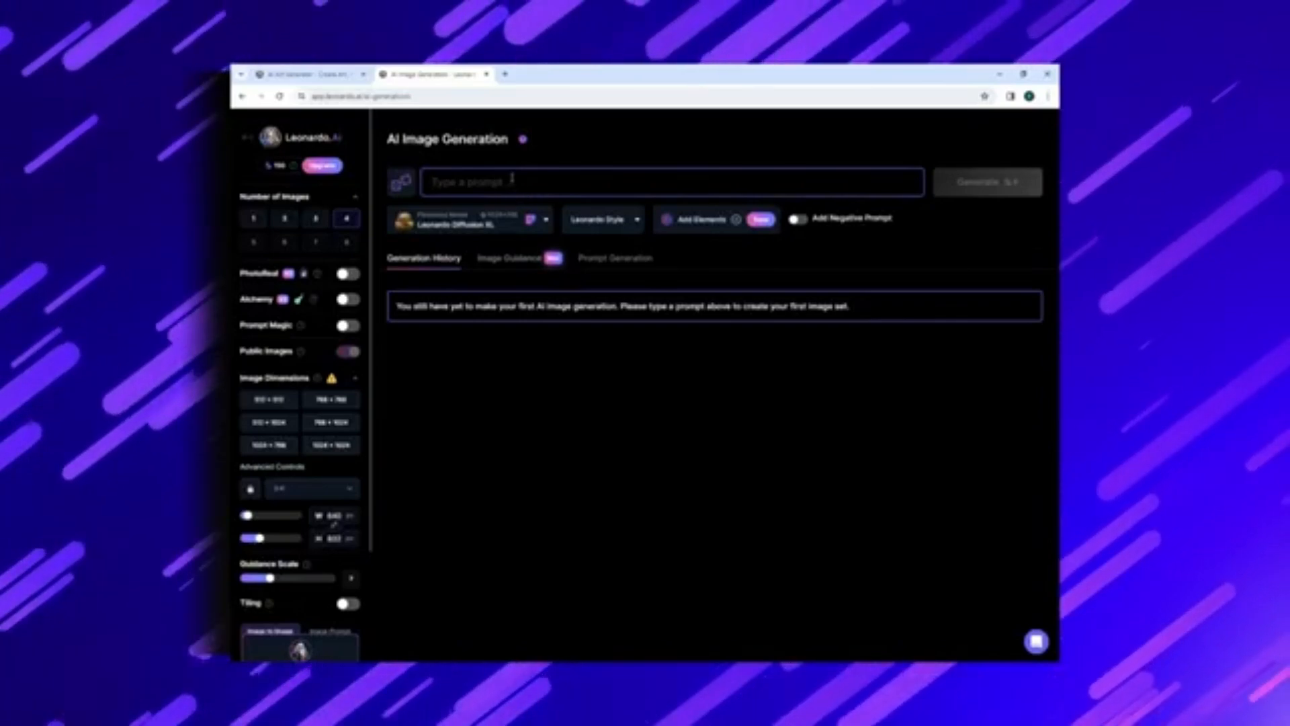
pyautogui.write('a boy reading a book on the')
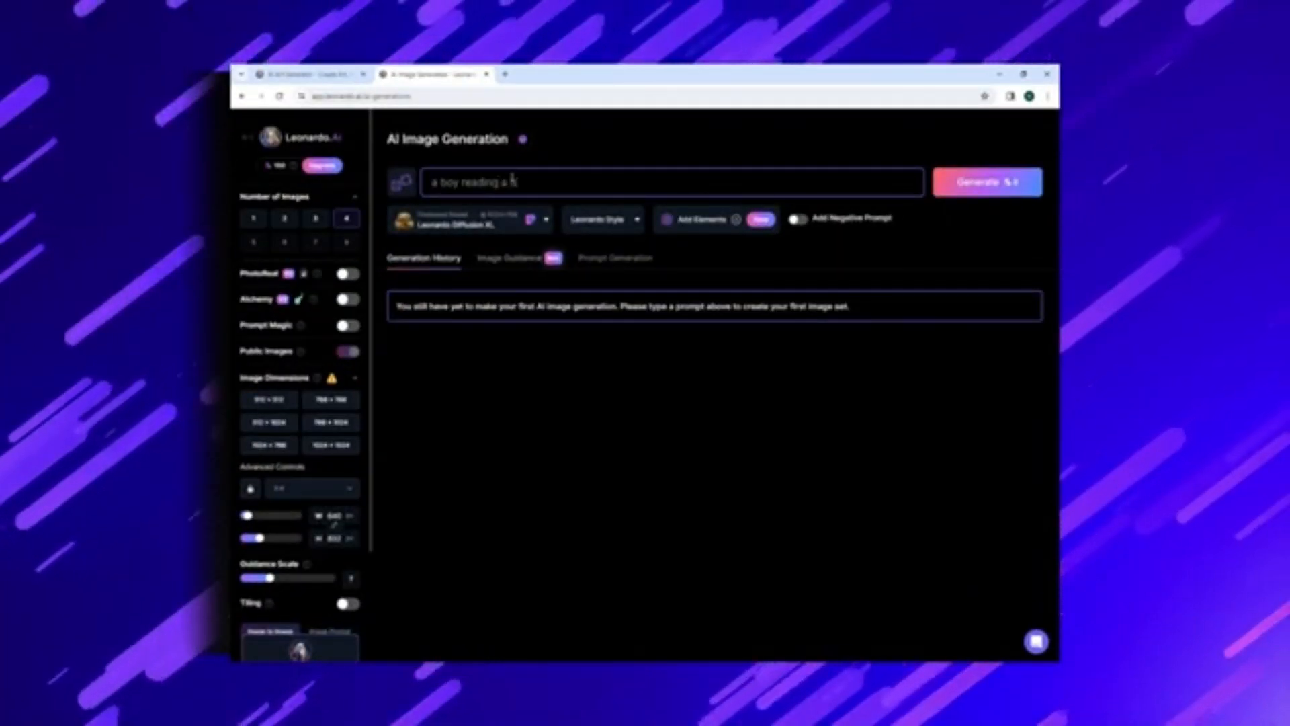
pyautogui.write(' table')
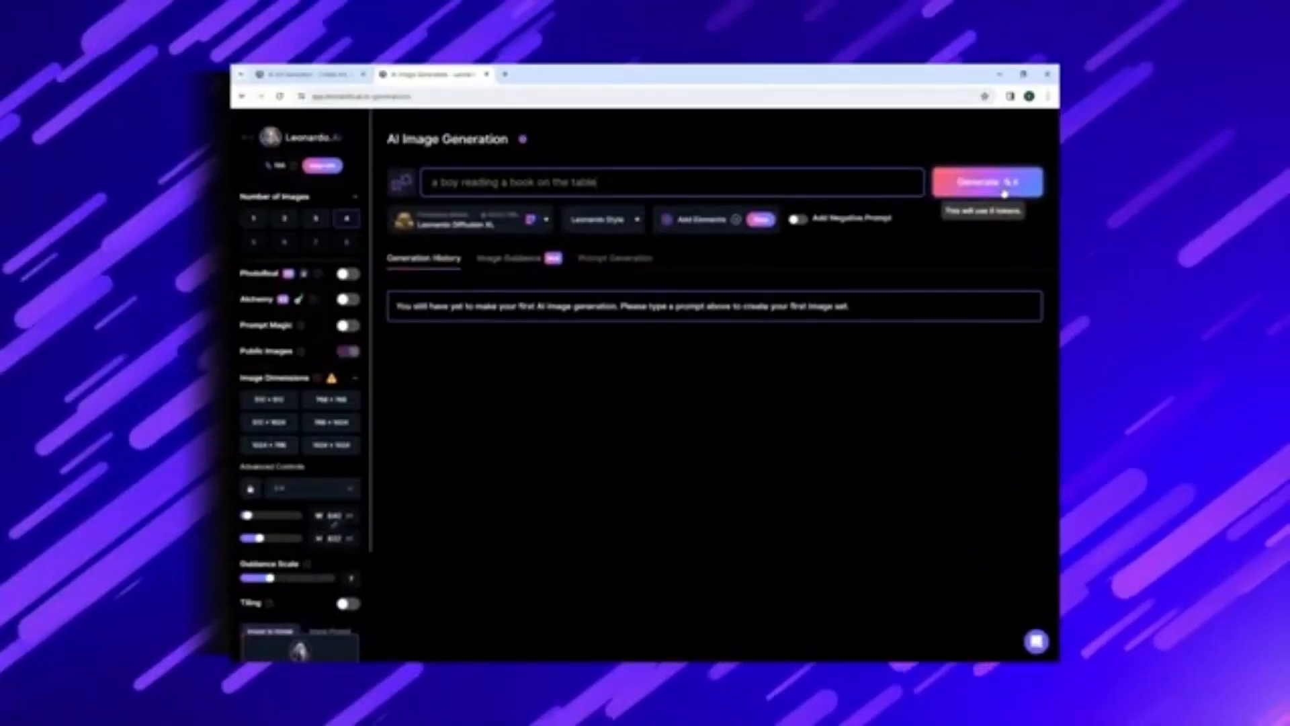
pyautogui.click(994, 182)
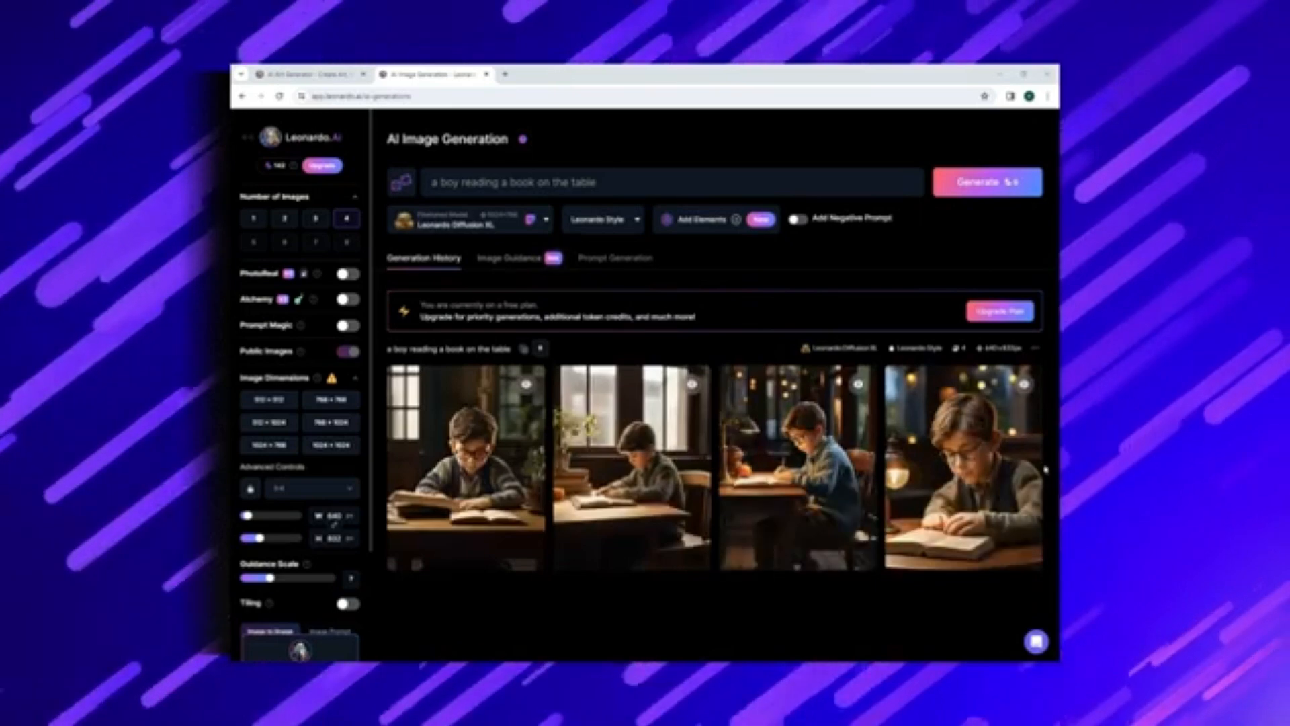
pyautogui.moveTo(954, 504)
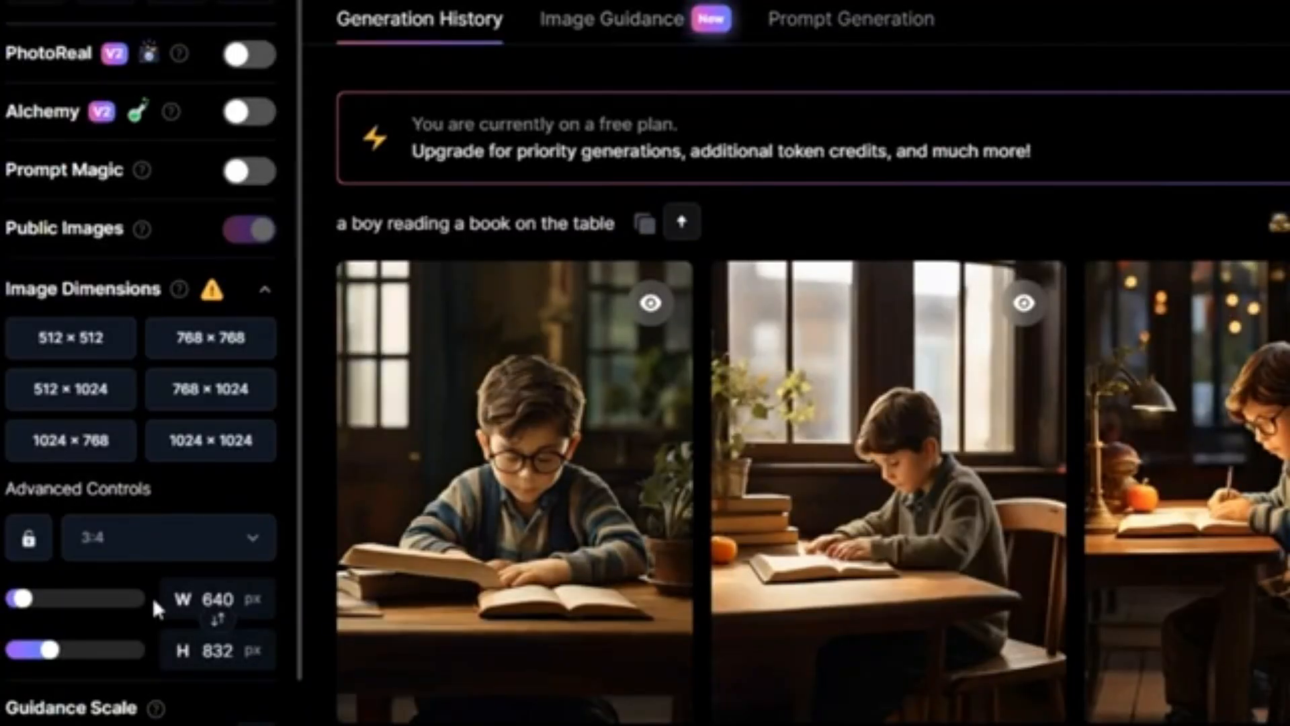
pyautogui.click(186, 545)
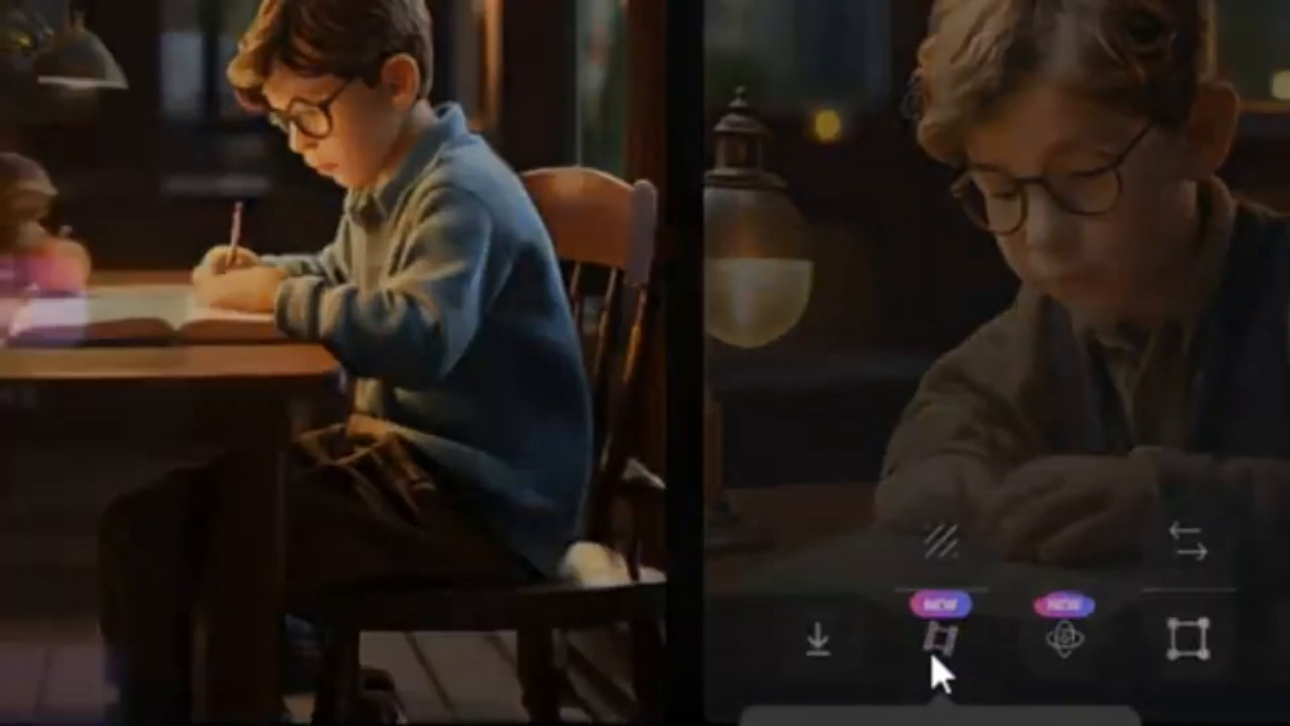
# Generate an Image2Motion video from the picture of the boy beside the lamp and open the result.
pyautogui.click(934, 655)
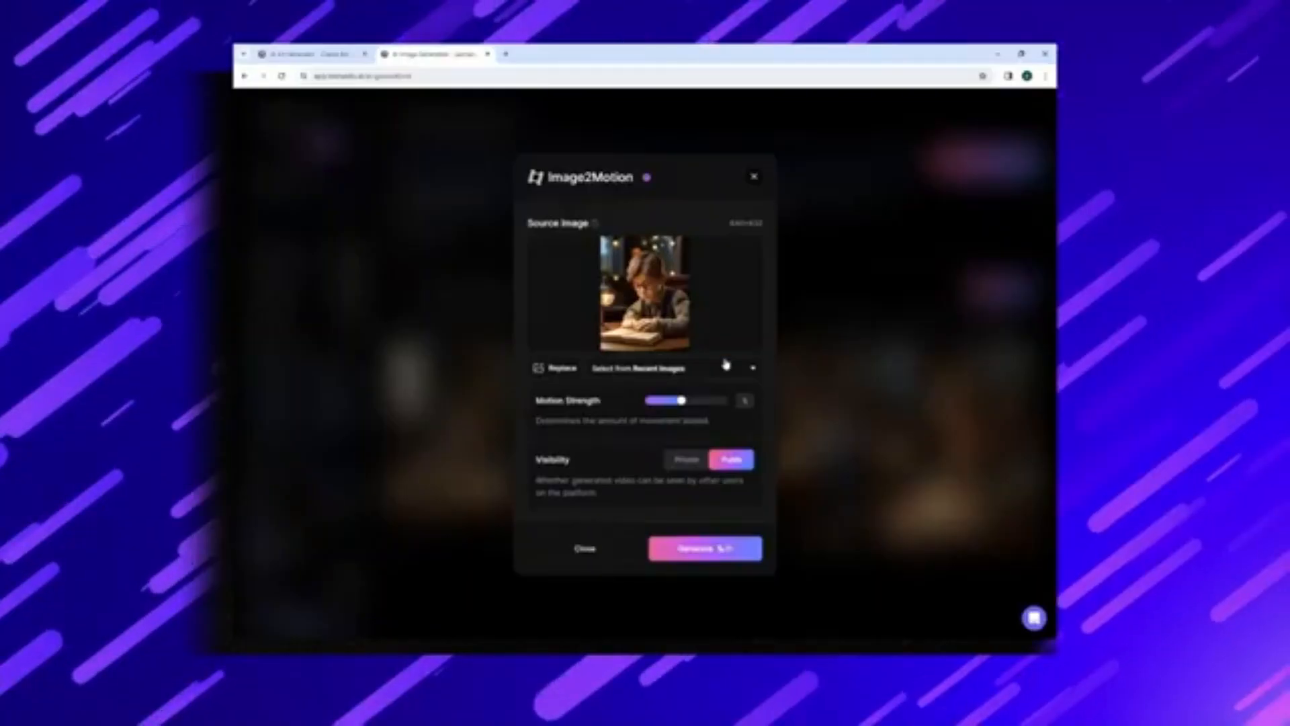
pyautogui.click(732, 552)
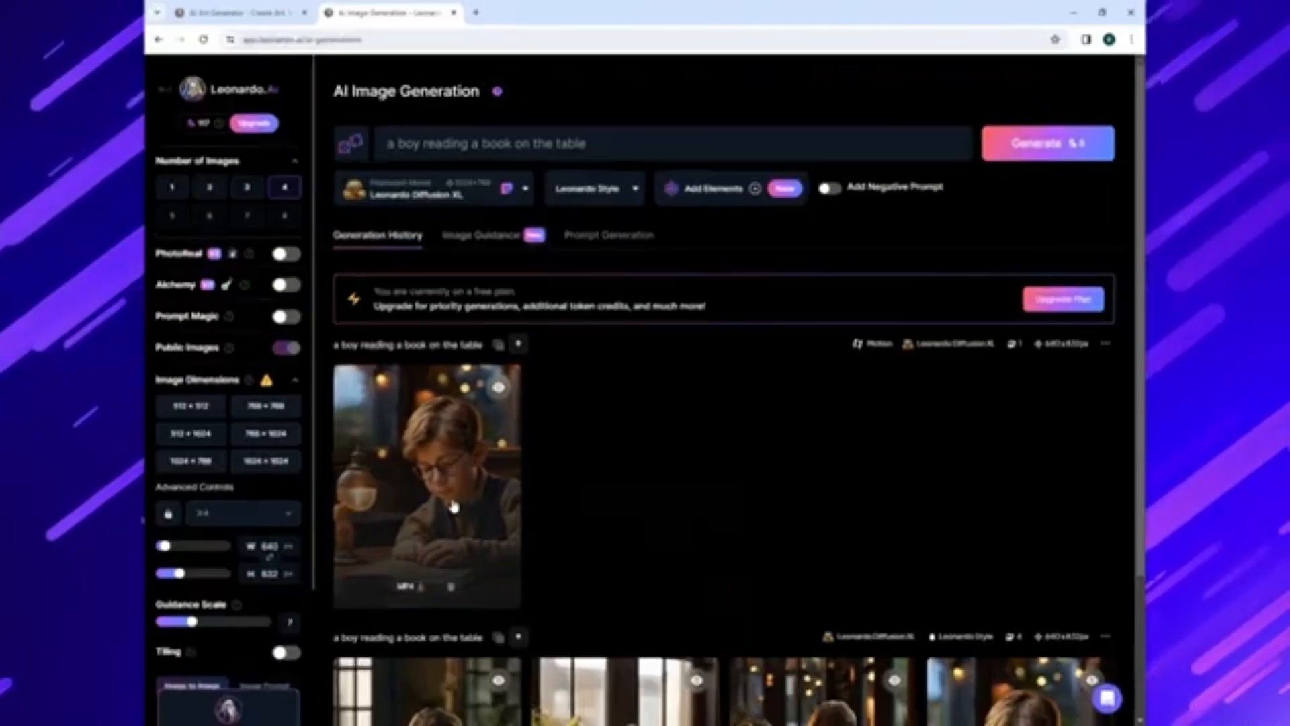
pyautogui.click(454, 507)
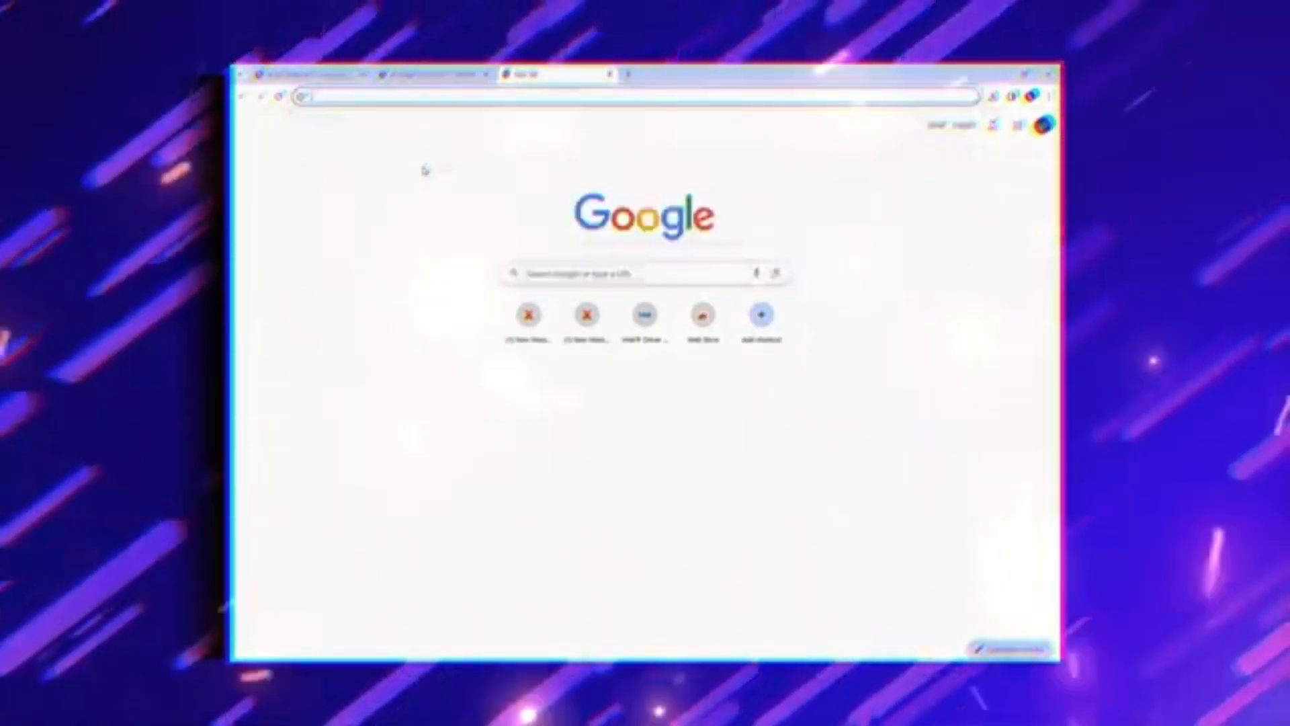
# Search the web for "runway ml" and open the Runway website.
pyautogui.write('vidu')
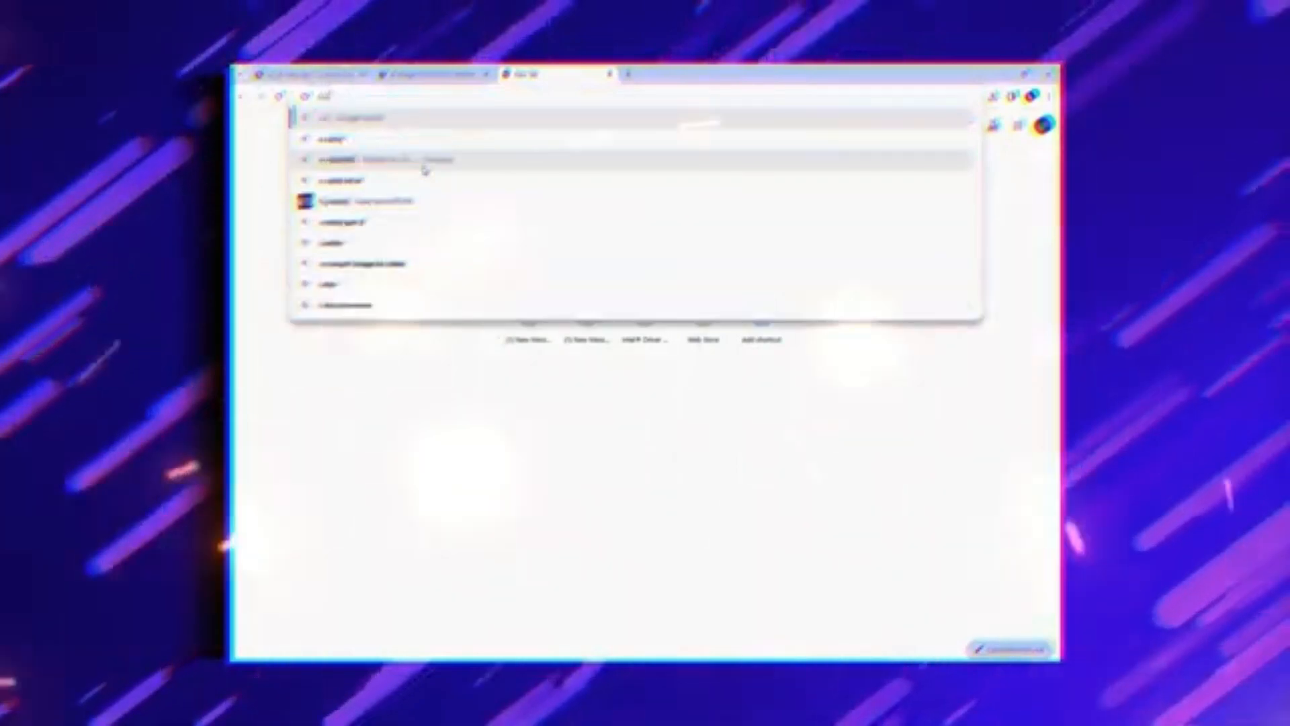
pyautogui.write(' ai')
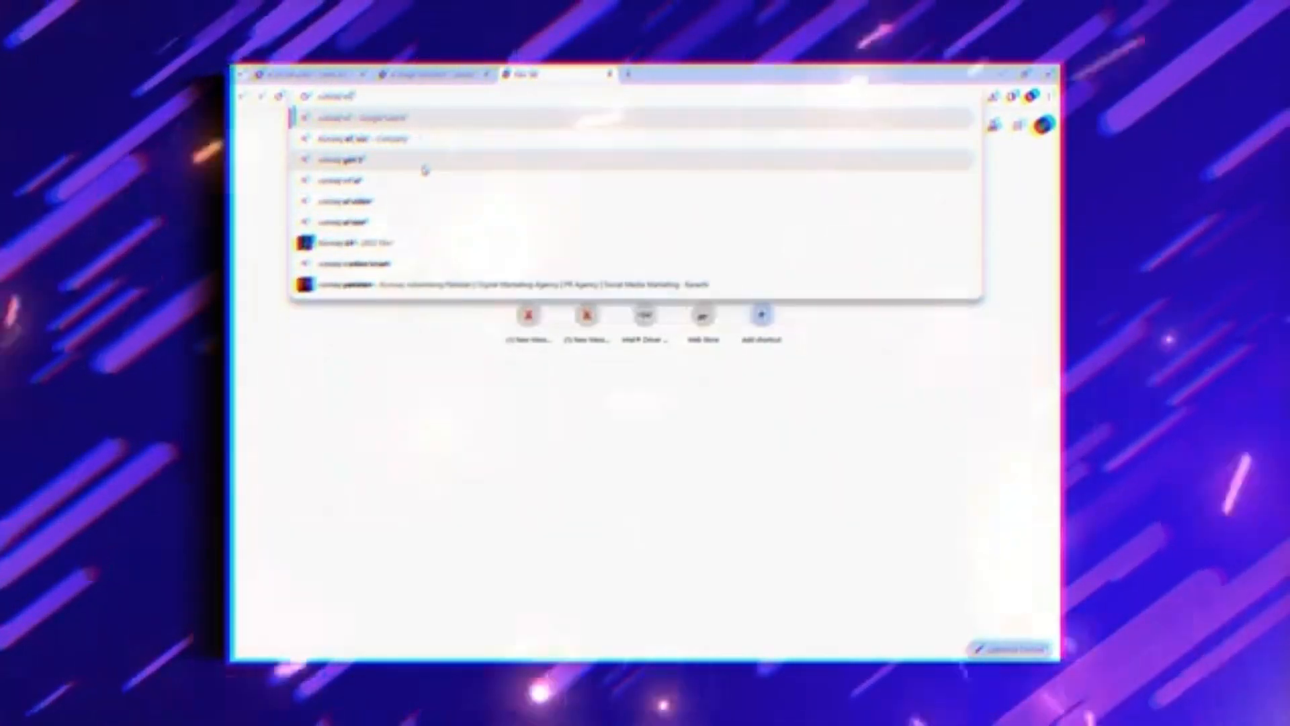
pyautogui.press('Return')
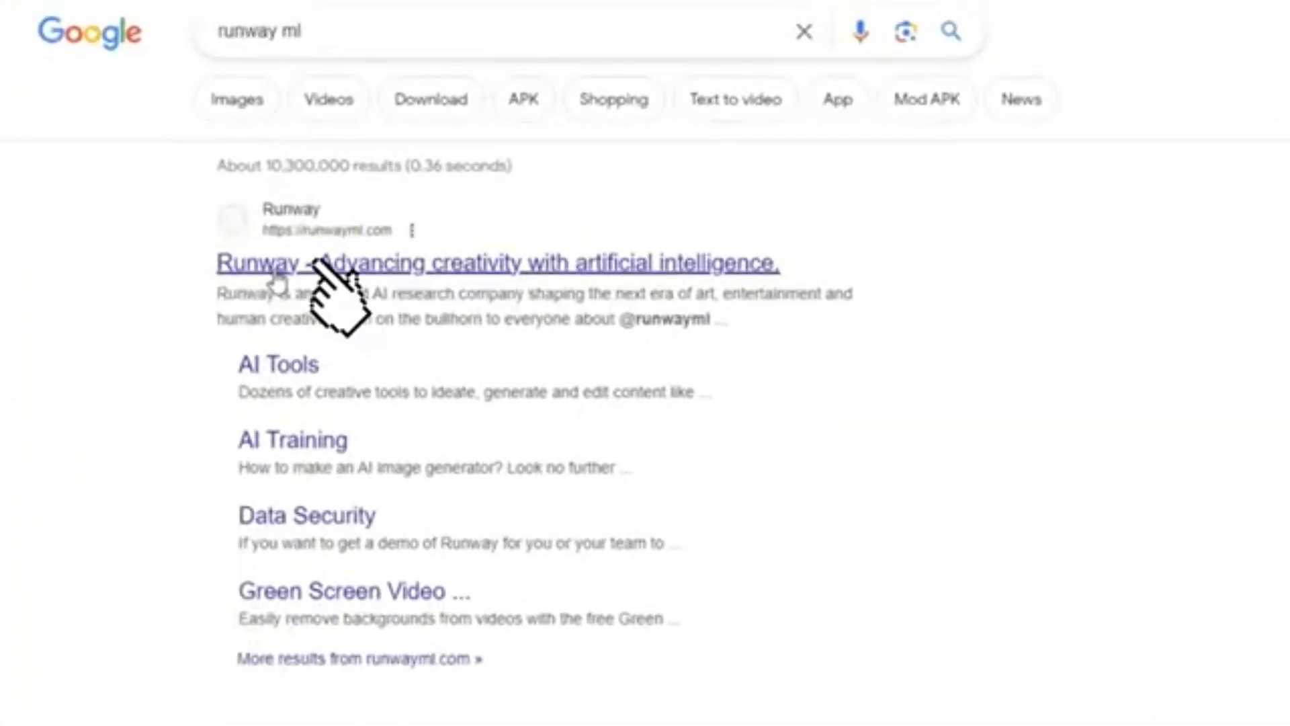
pyautogui.click(276, 265)
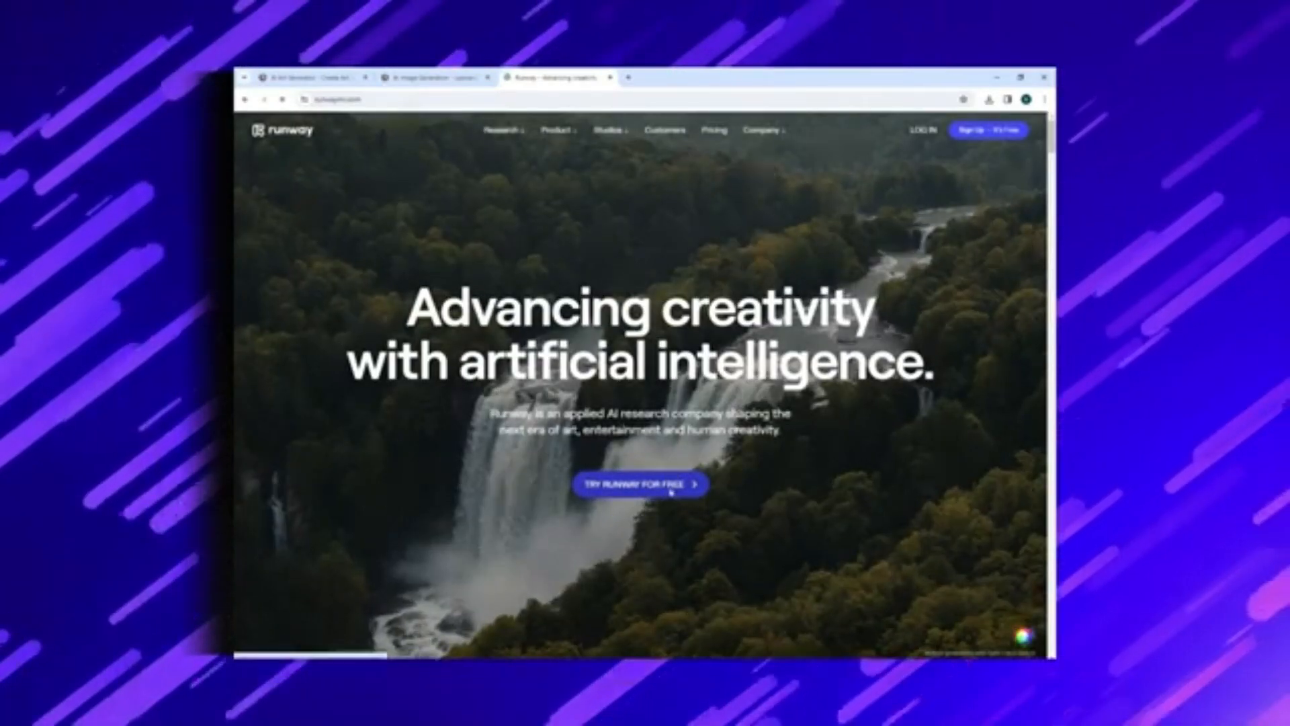
# Start the free Runway trial by signing up with Google, and dismiss the Standard plan upgrade offer.
pyautogui.click(670, 490)
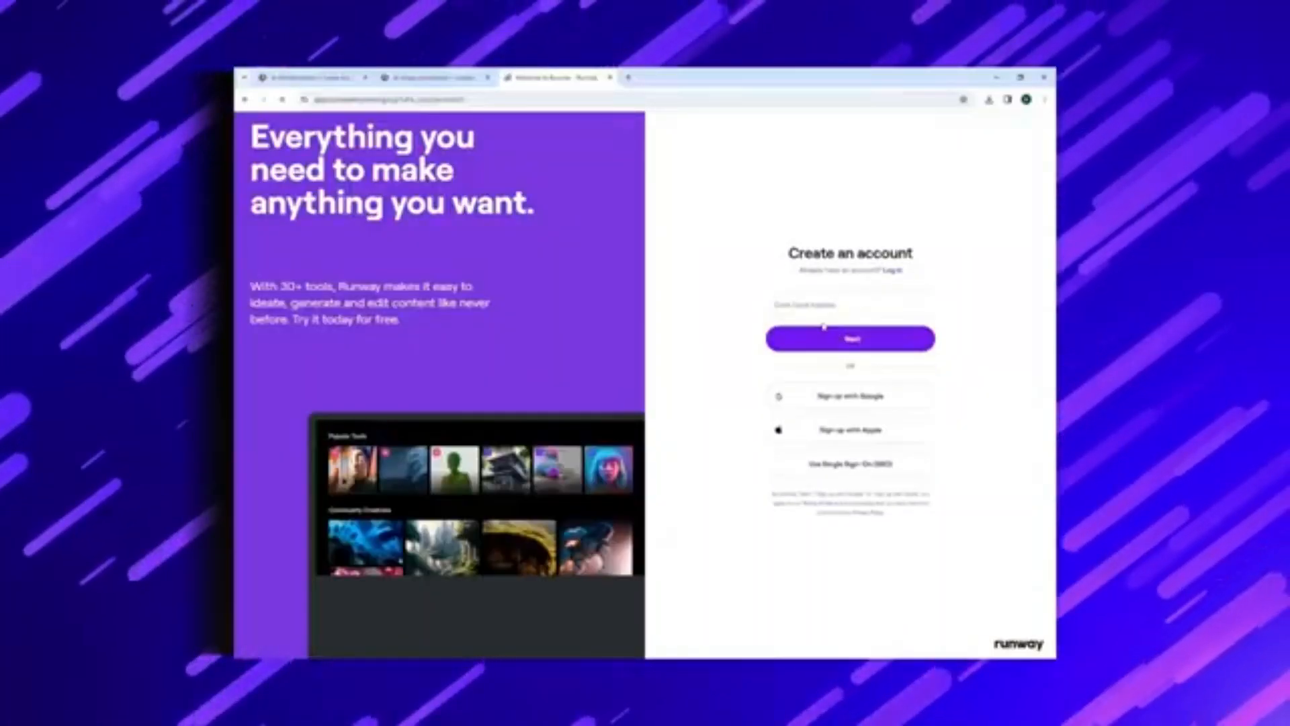
pyautogui.click(838, 402)
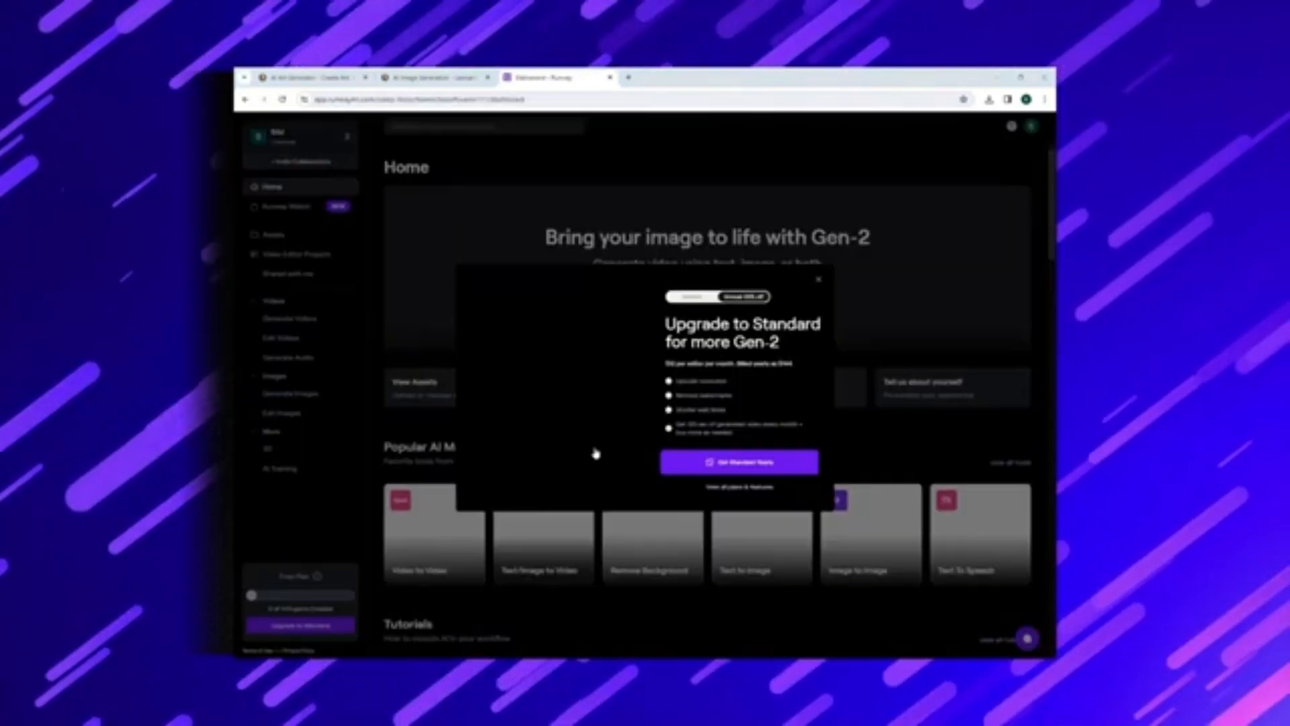
pyautogui.click(818, 280)
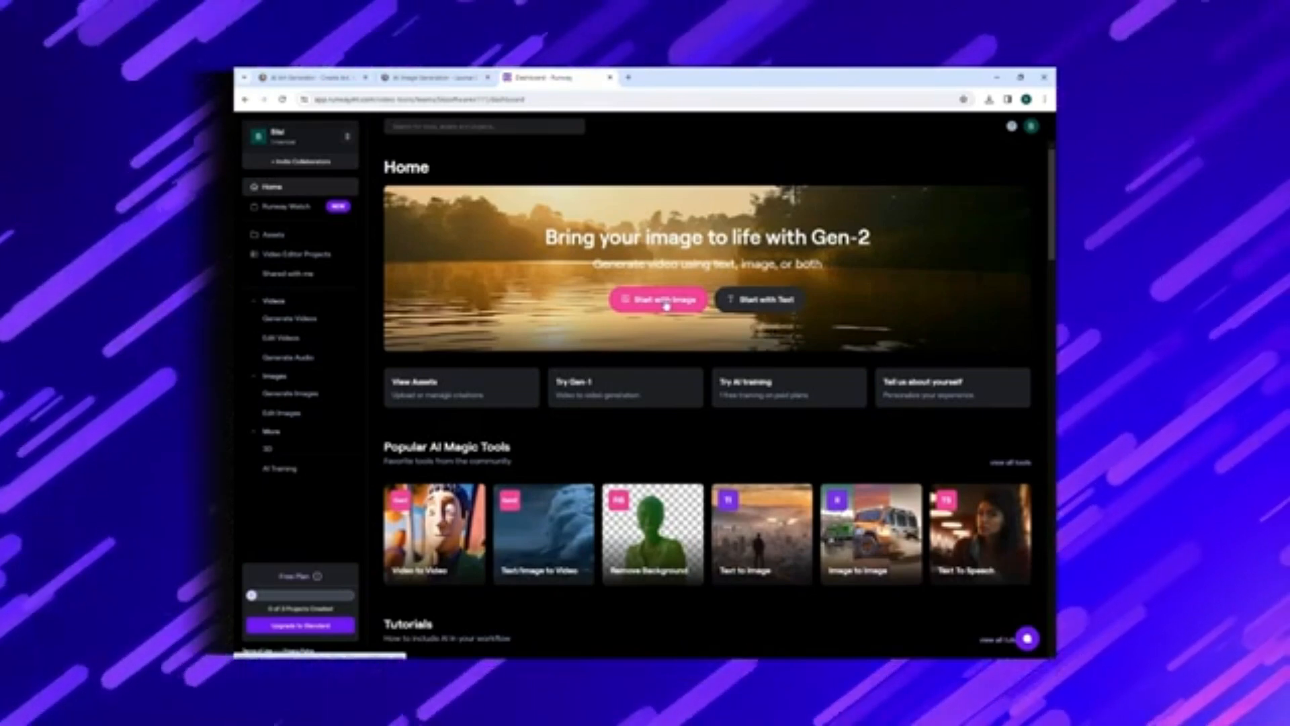
# Start a Gen-2 video from the uploaded Default_a_boy_reading_a_book_on_the_table_2.jpg, generate 4 seconds and play the result.
pyautogui.click(666, 300)
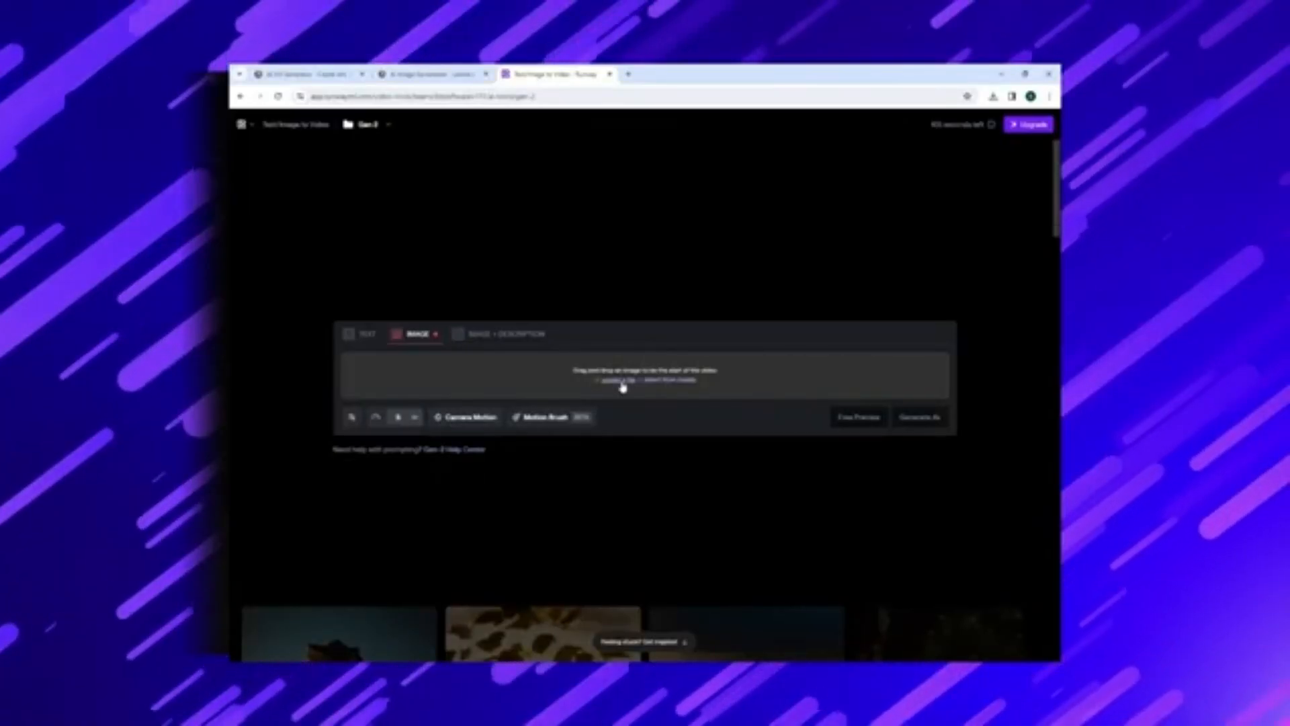
pyautogui.click(618, 379)
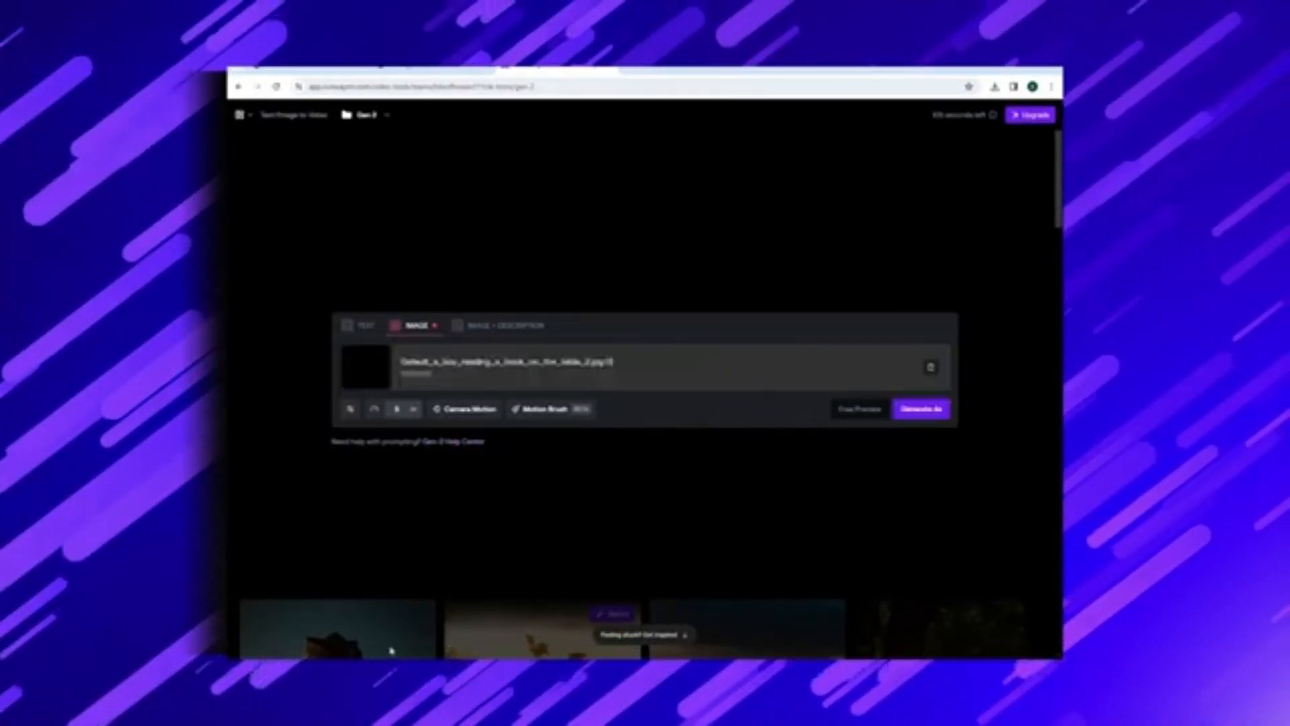
pyautogui.click(921, 408)
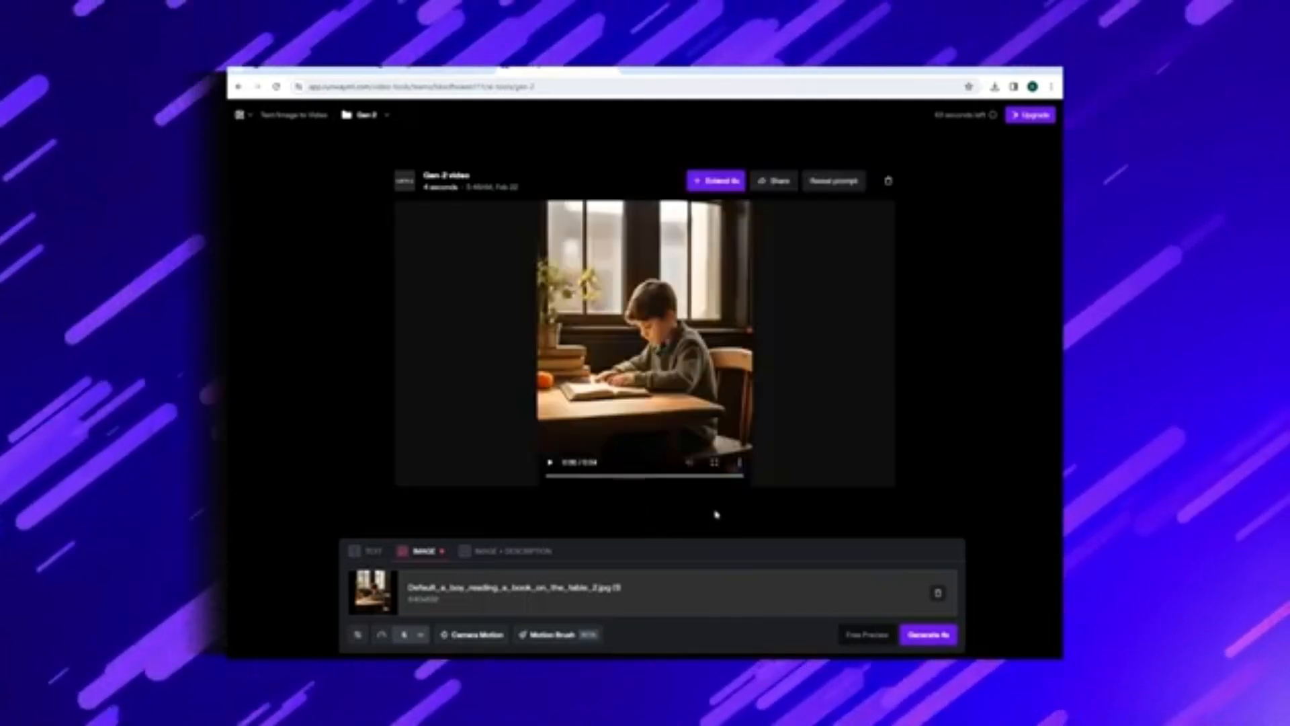
pyautogui.click(549, 462)
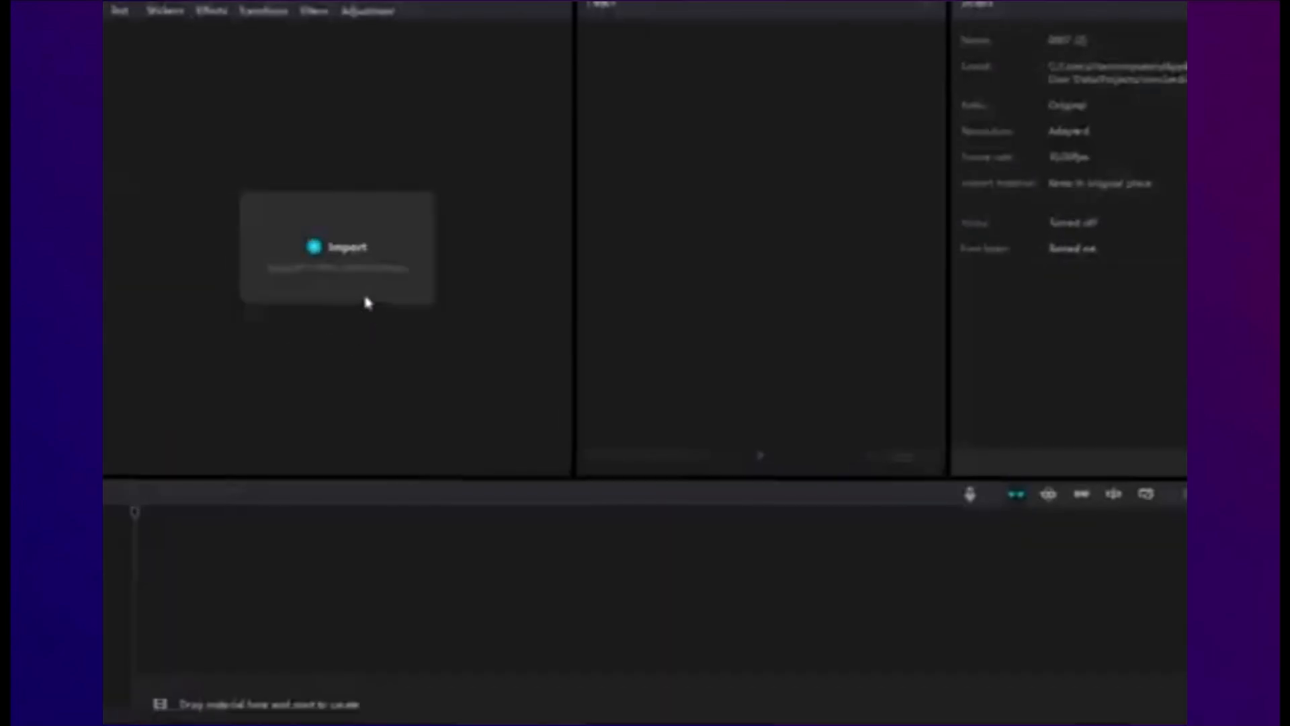
# Switch to CapCut, import the media files and place the dark grid background image on the main track.
pyautogui.click(363, 251)
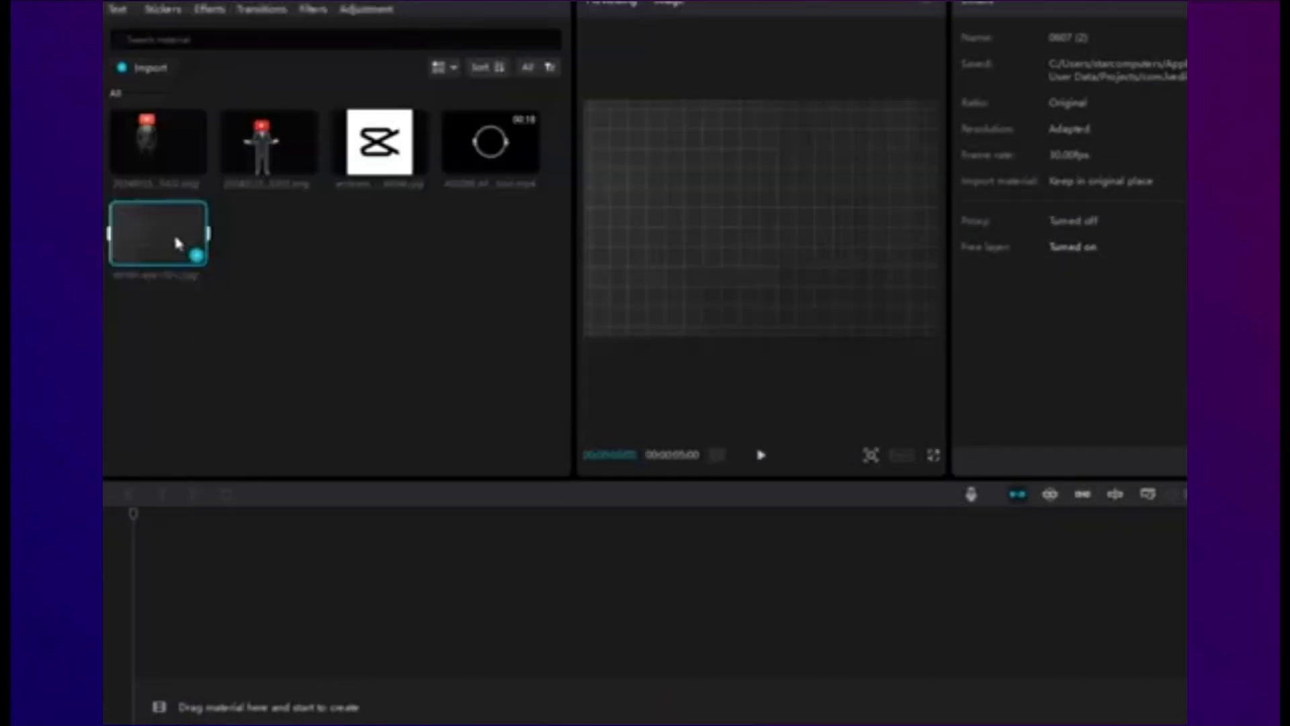
pyautogui.moveTo(178, 243); pyautogui.dragTo(268, 721)
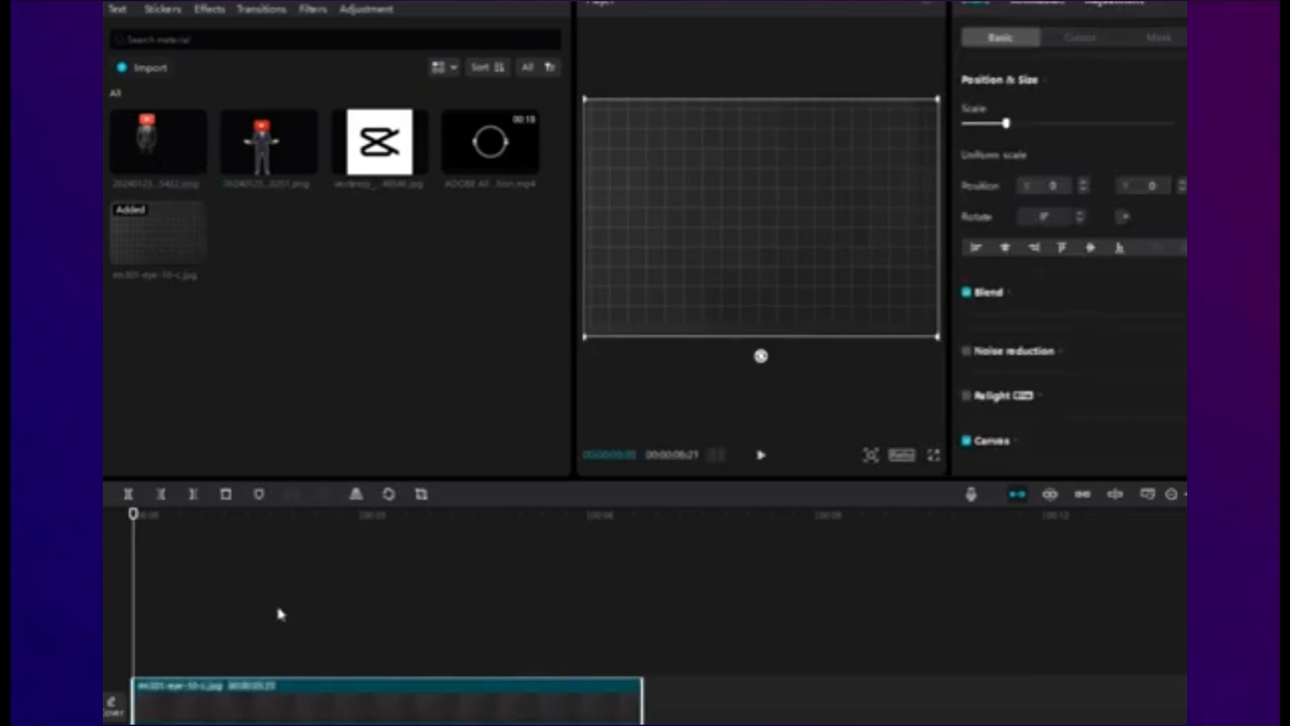
# Open the project settings and save them with Free layer turned on.
pyautogui.click(358, 599)
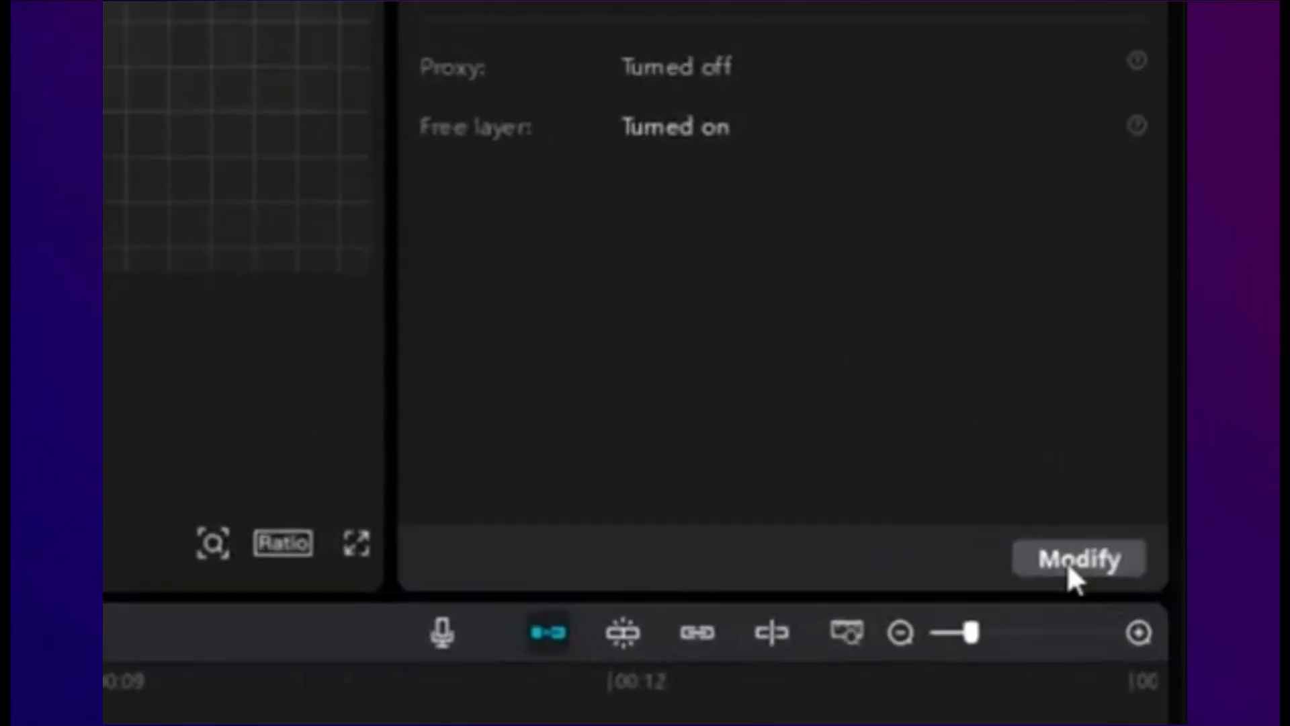
pyautogui.click(1249, 464)
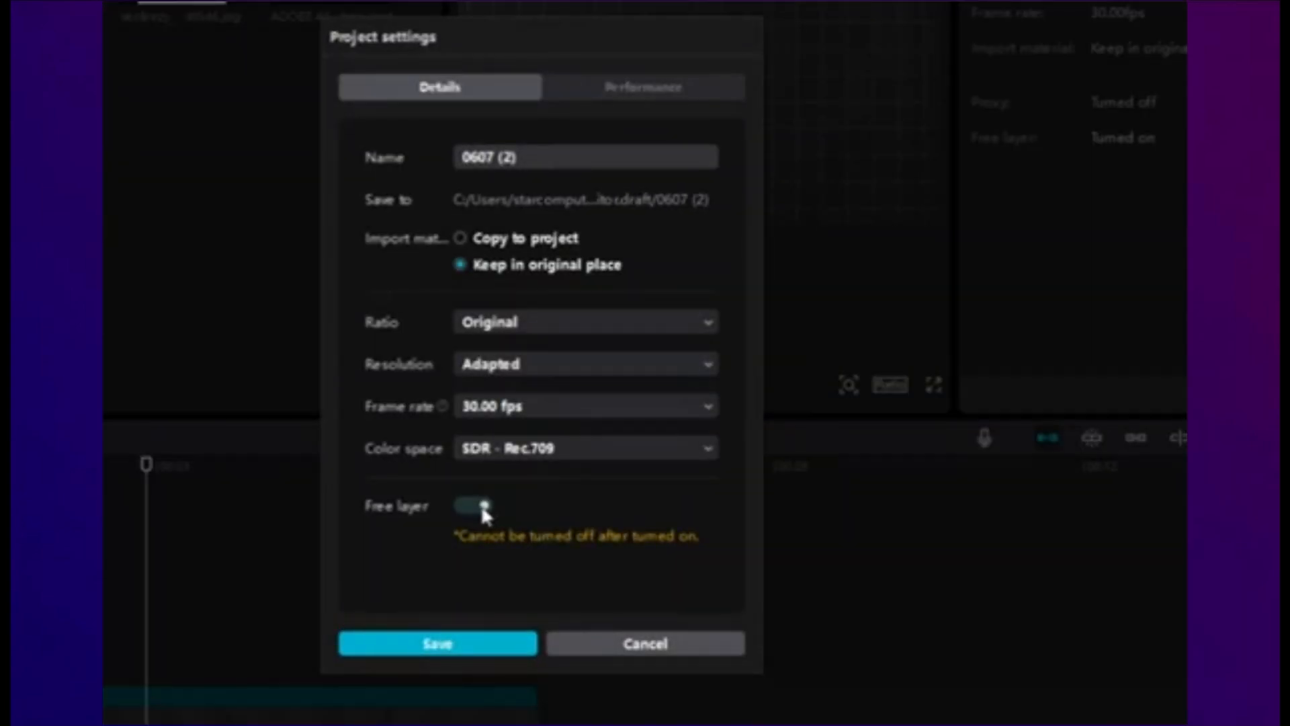
pyautogui.click(469, 646)
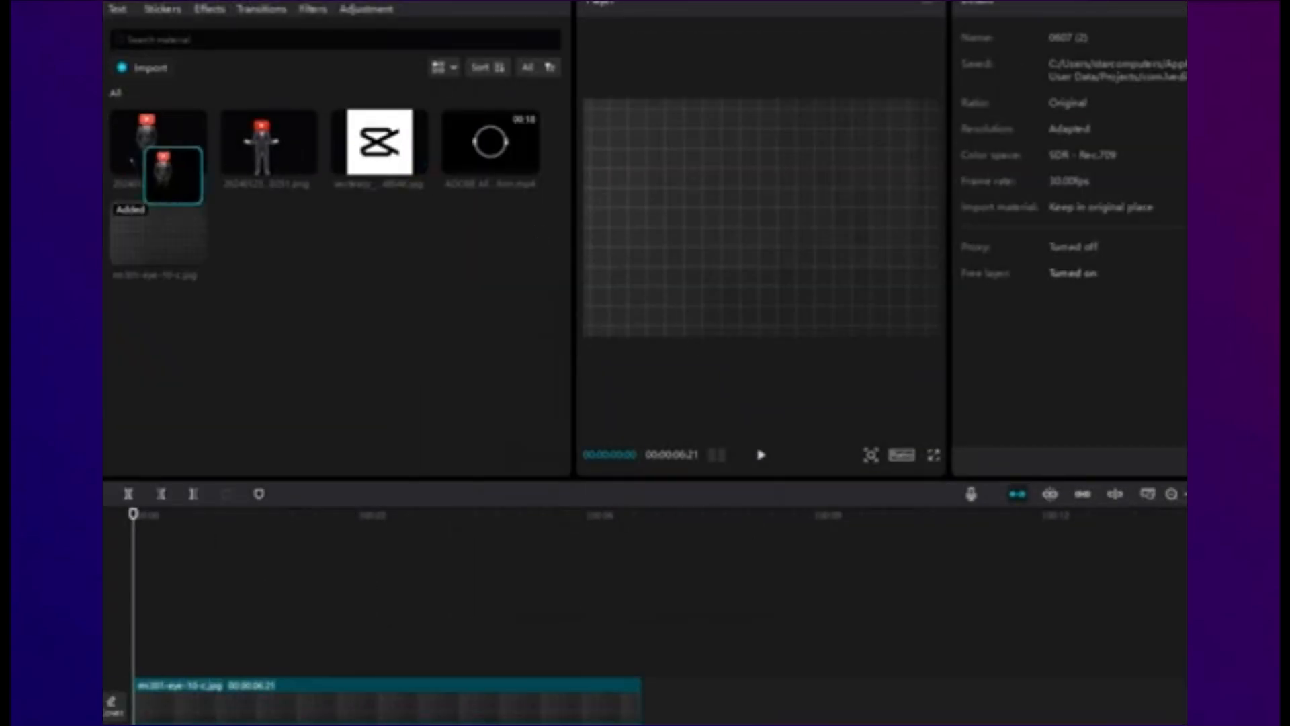
# Place the open-armed suited man image on a track above the grid background, then enlarge him and lower him in the frame.
pyautogui.moveTo(256, 520); pyautogui.dragTo(201, 605)
pyautogui.hotkey('ctrl', 'z')
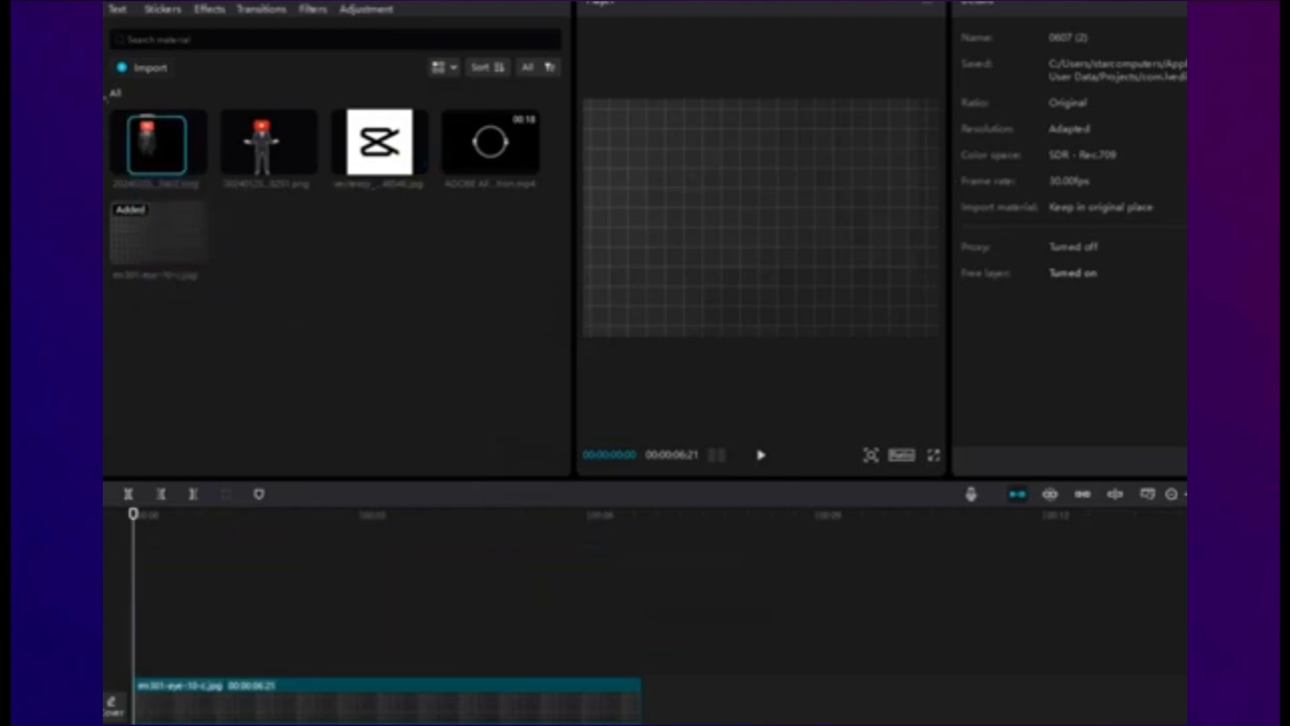
pyautogui.moveTo(276, 446); pyautogui.dragTo(268, 645)
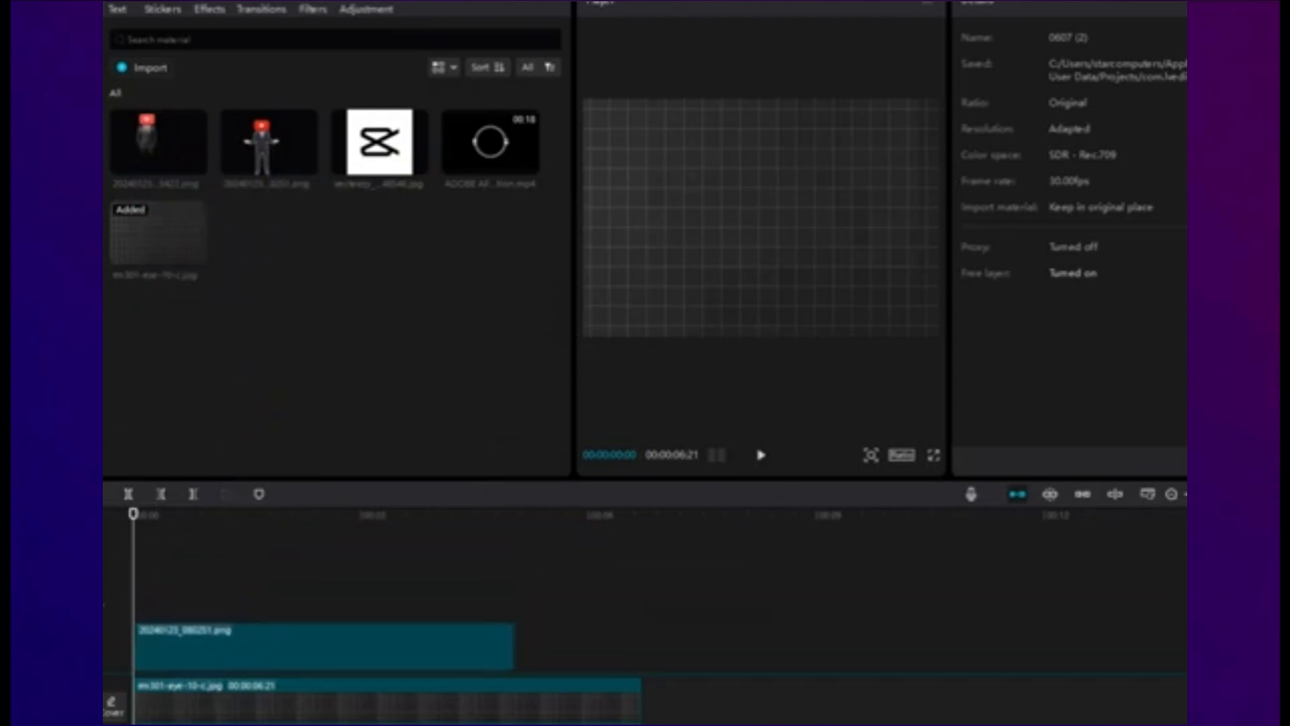
pyautogui.moveTo(137, 648); pyautogui.dragTo(137, 646)
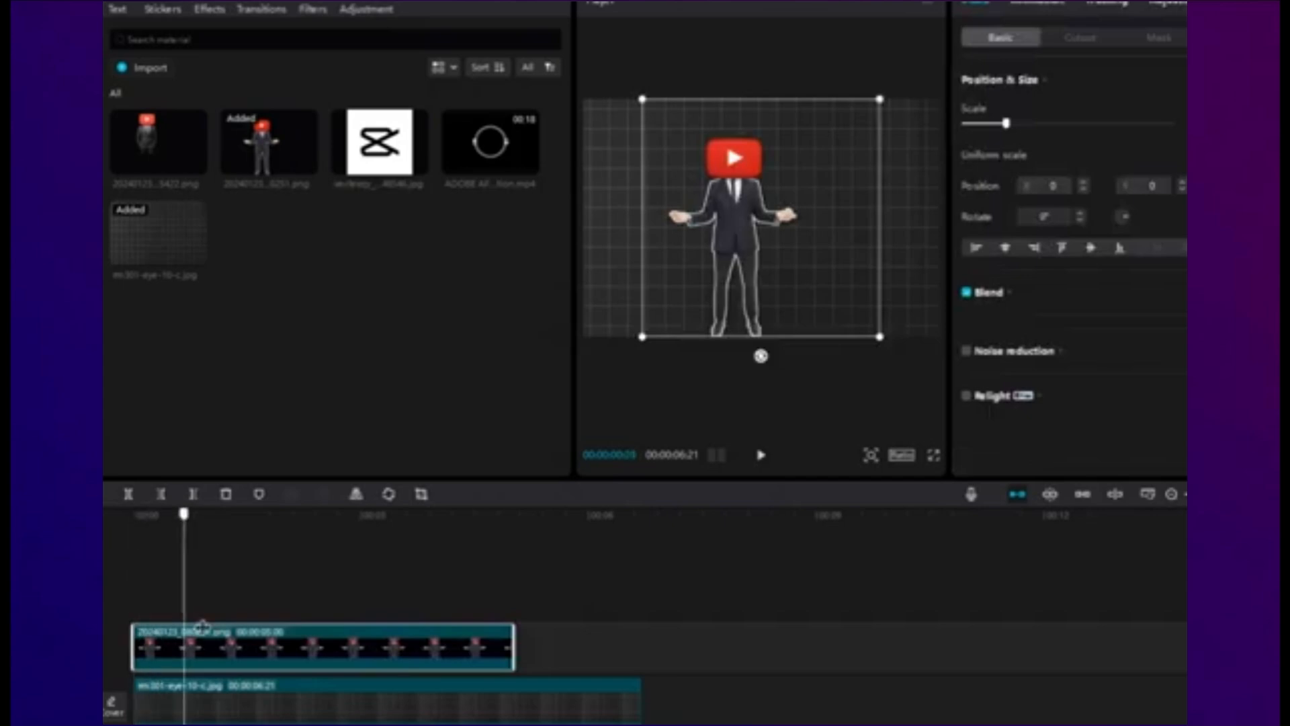
pyautogui.moveTo(887, 341); pyautogui.dragTo(967, 431)
pyautogui.moveTo(774, 307); pyautogui.dragTo(808, 358)
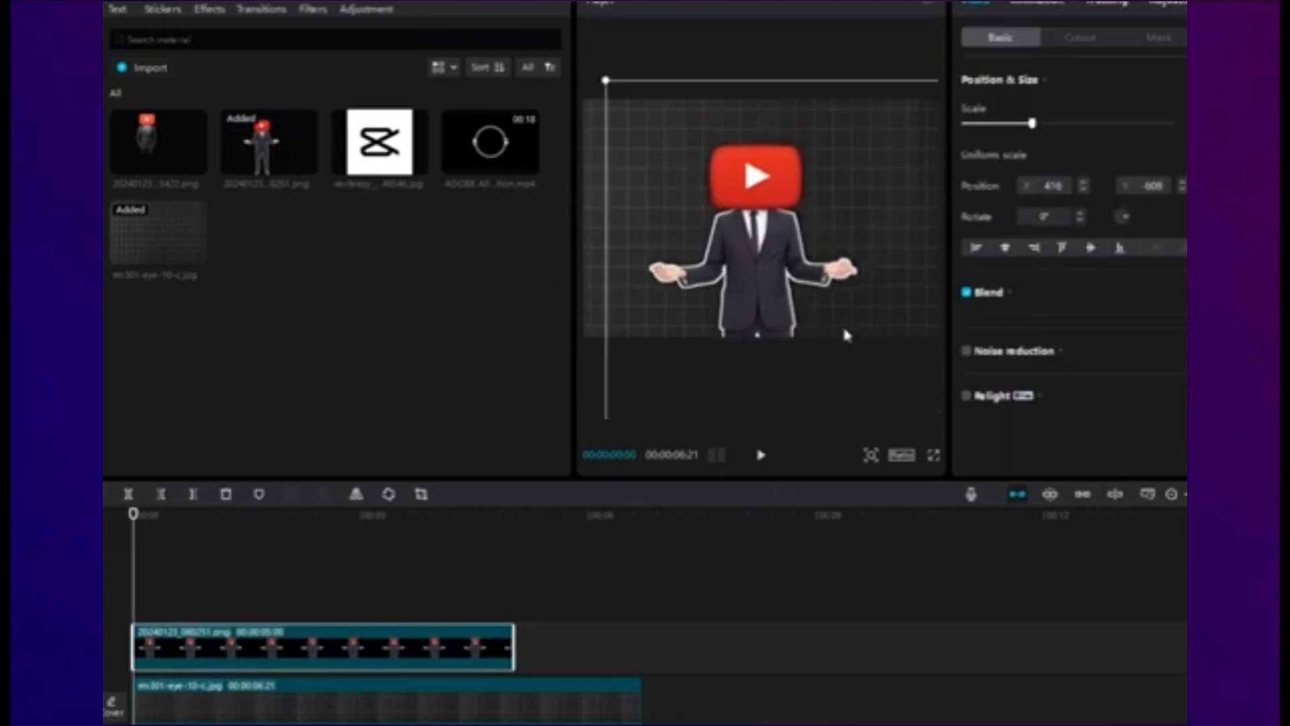
# Apply the Slide Up entrance animation to the suited man clip with a duration of 1.3 s, and preview it.
pyautogui.click(1035, 5)
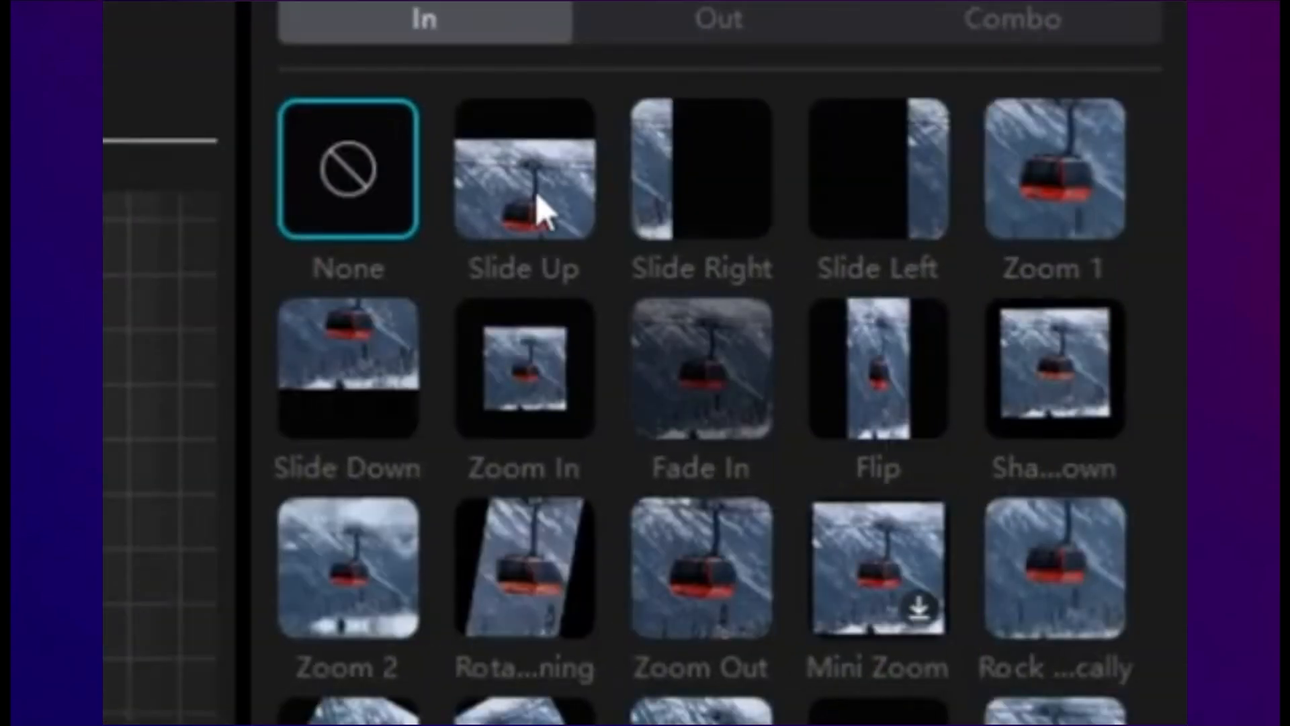
pyautogui.click(534, 210)
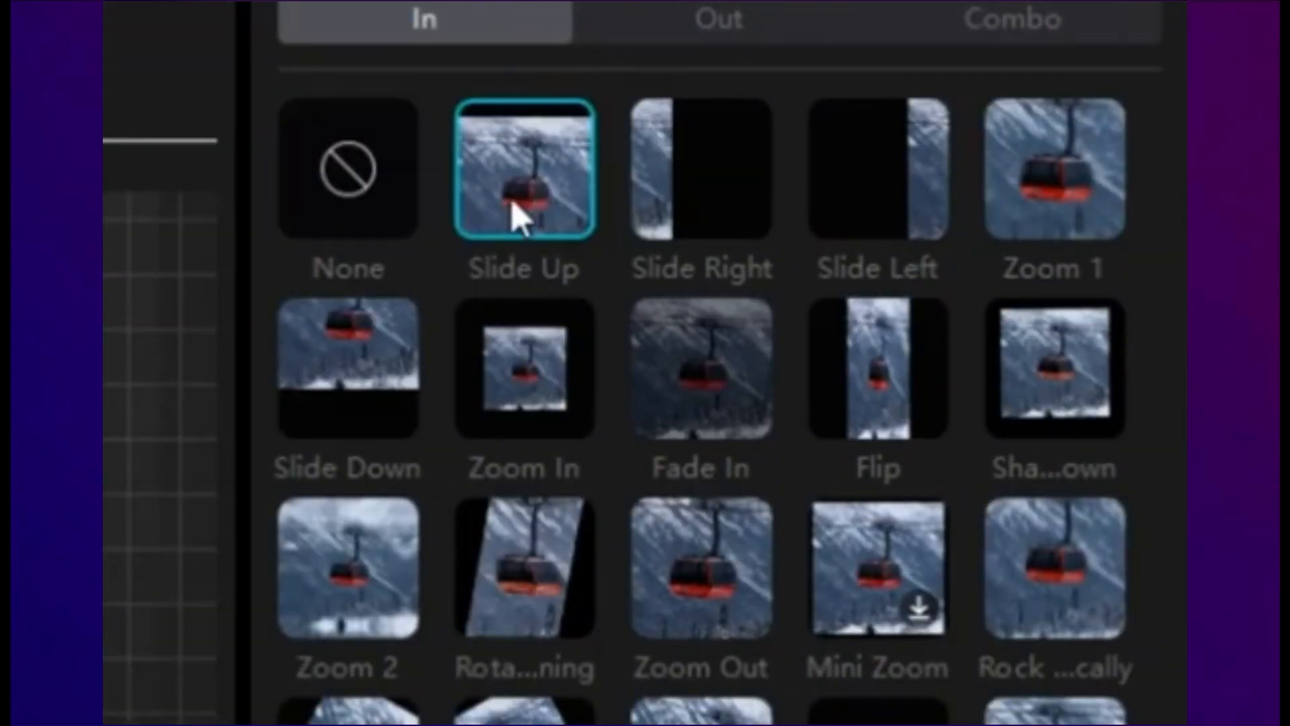
pyautogui.moveTo(995, 612); pyautogui.dragTo(1035, 611)
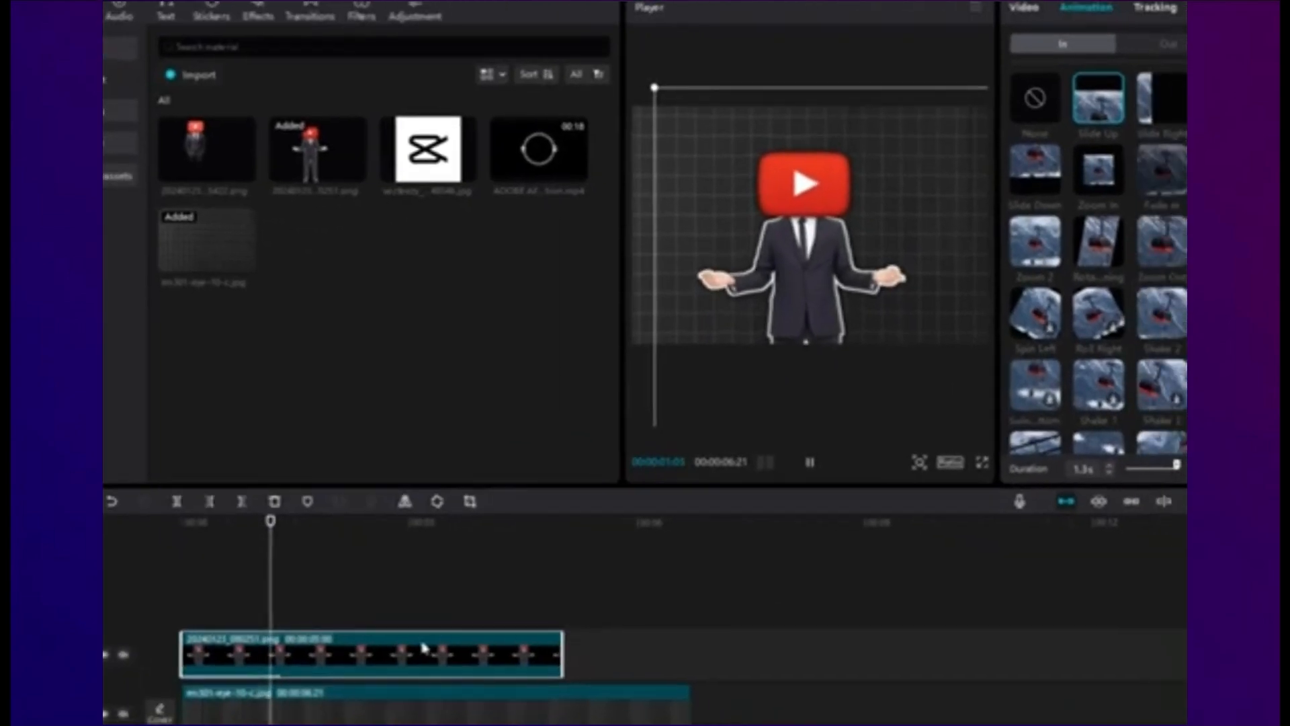
pyautogui.moveTo(234, 603); pyautogui.dragTo(123, 603)
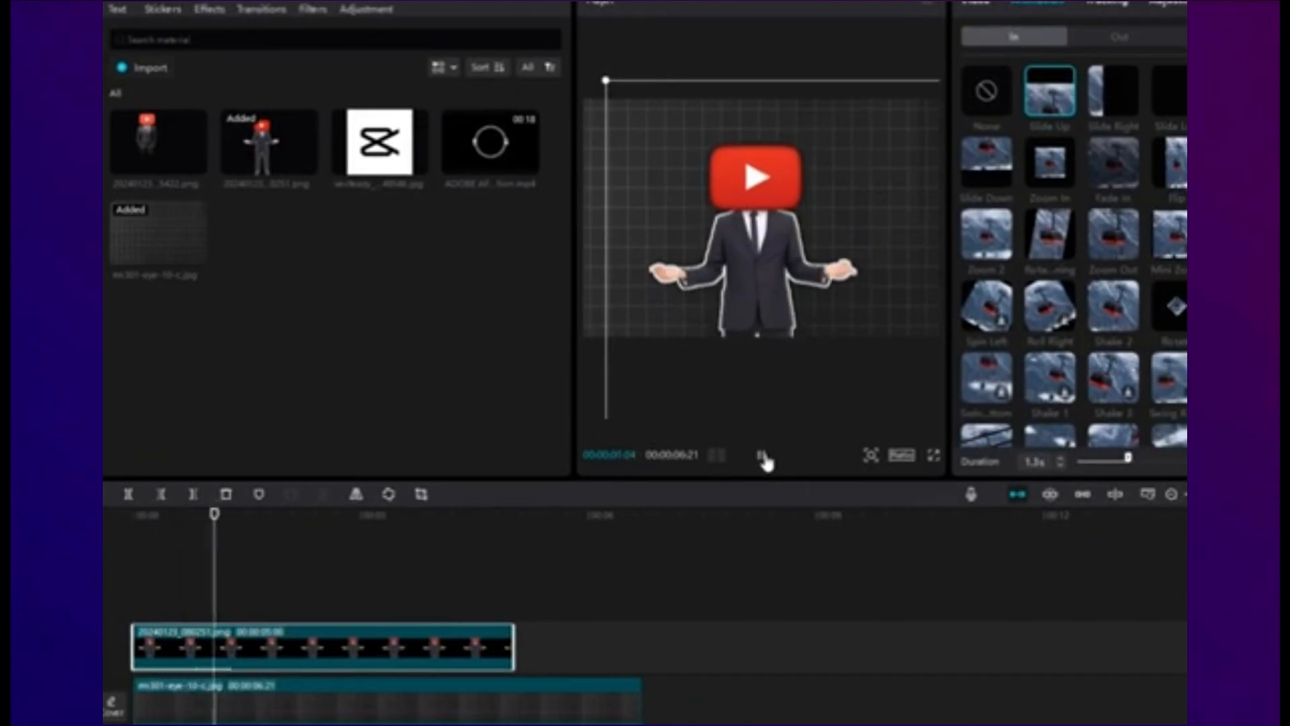
# Place the clock animation video on a track above the suited man and speed it up to 5.0x.
pyautogui.click(486, 142)
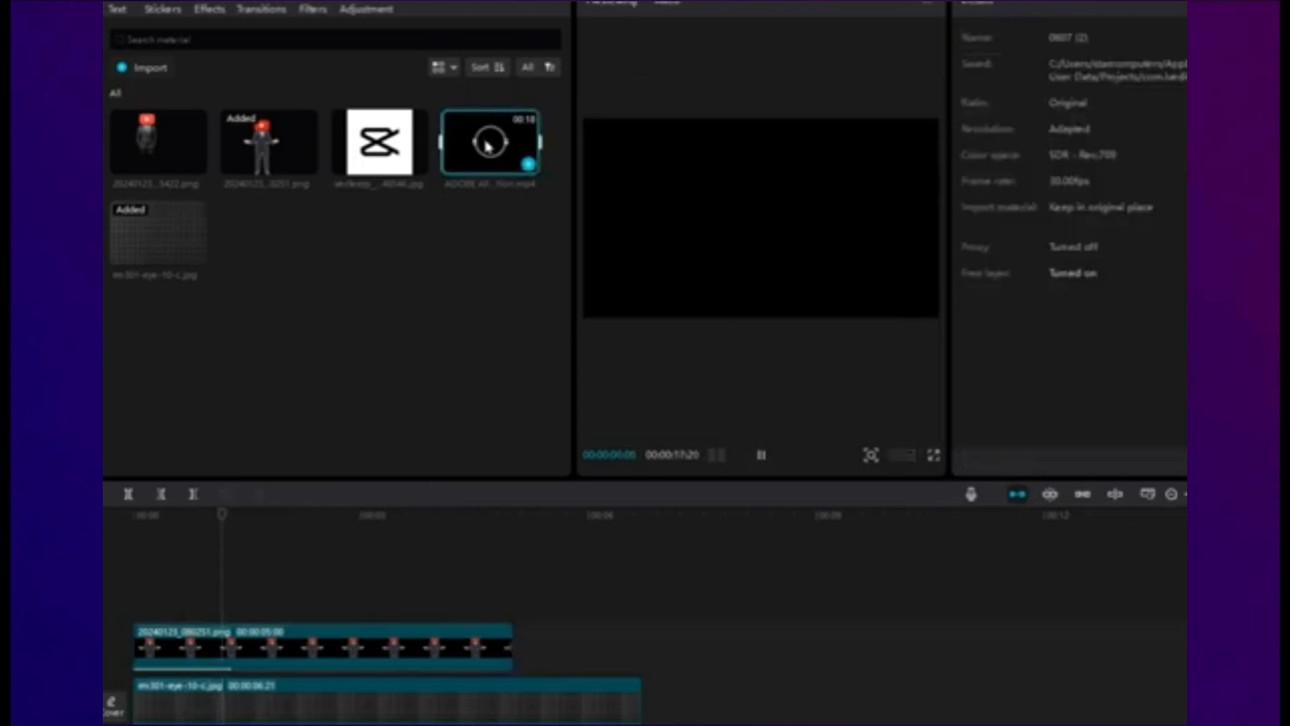
pyautogui.moveTo(486, 143); pyautogui.dragTo(171, 588)
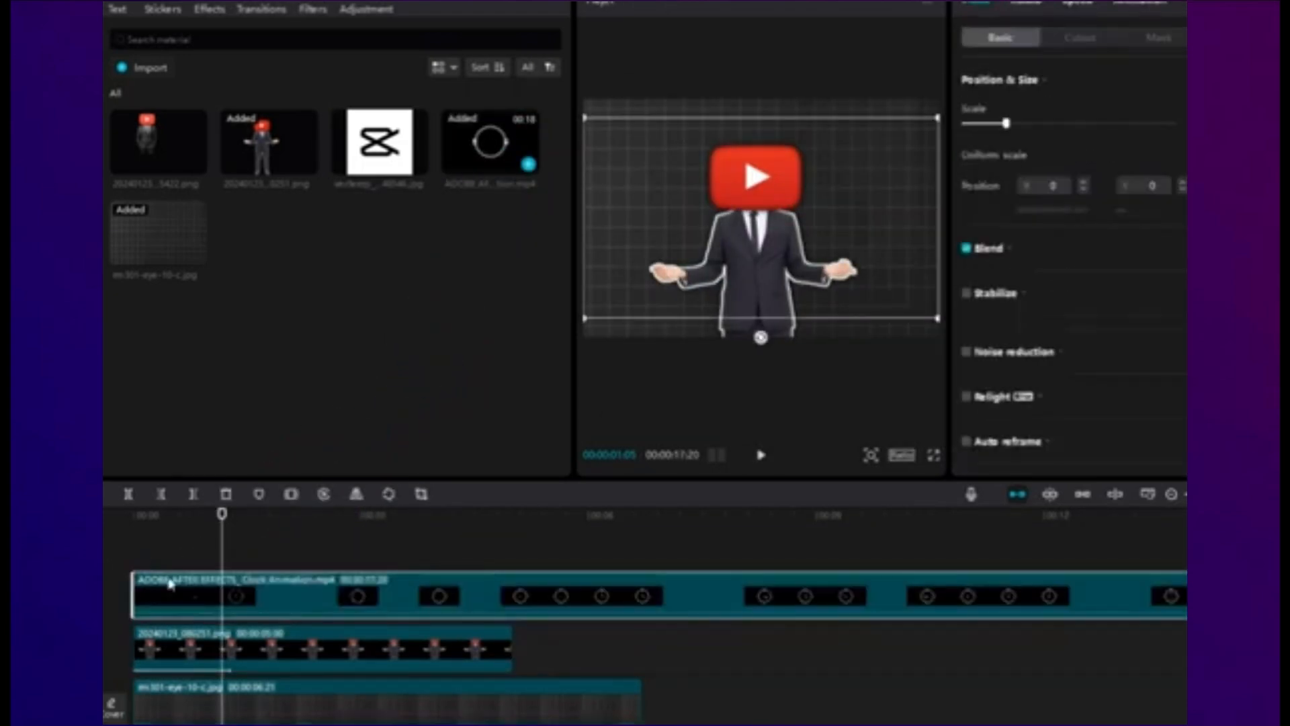
pyautogui.click(1076, 5)
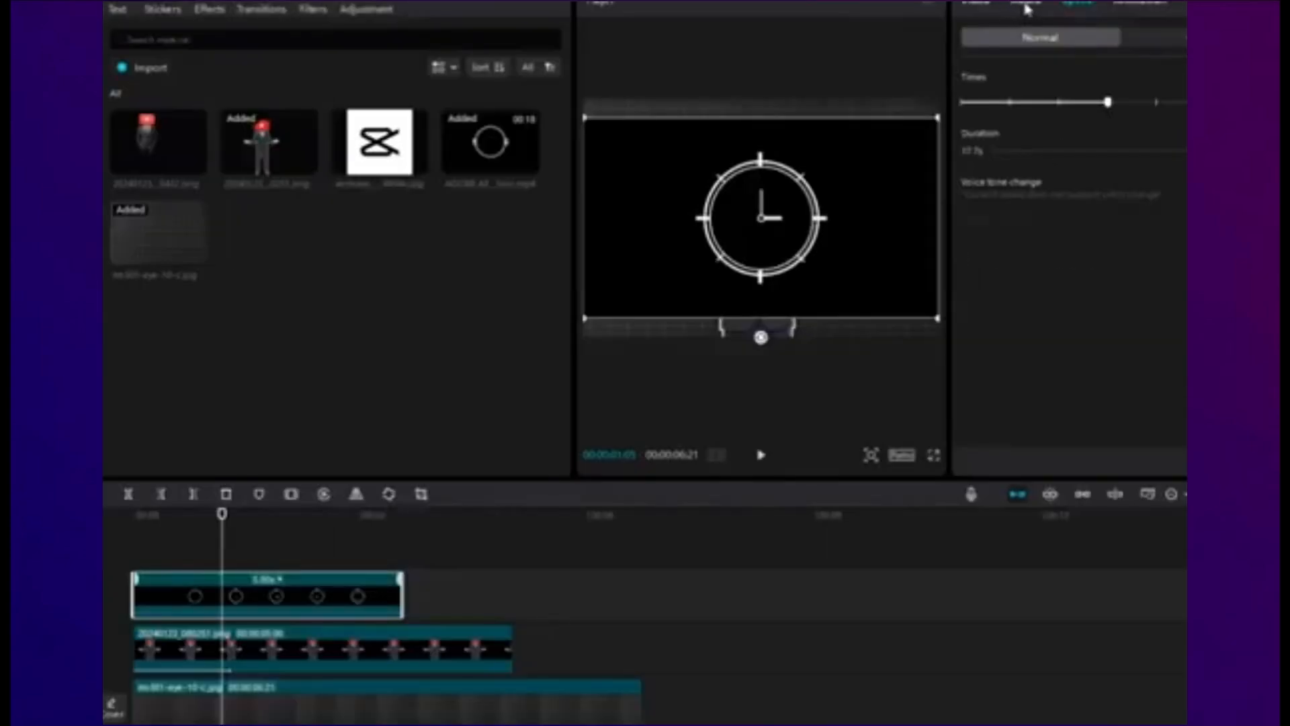
# Set the clock clip's blend mode to Screen and enlarge it to about 160% around the suited man.
pyautogui.click(988, 6)
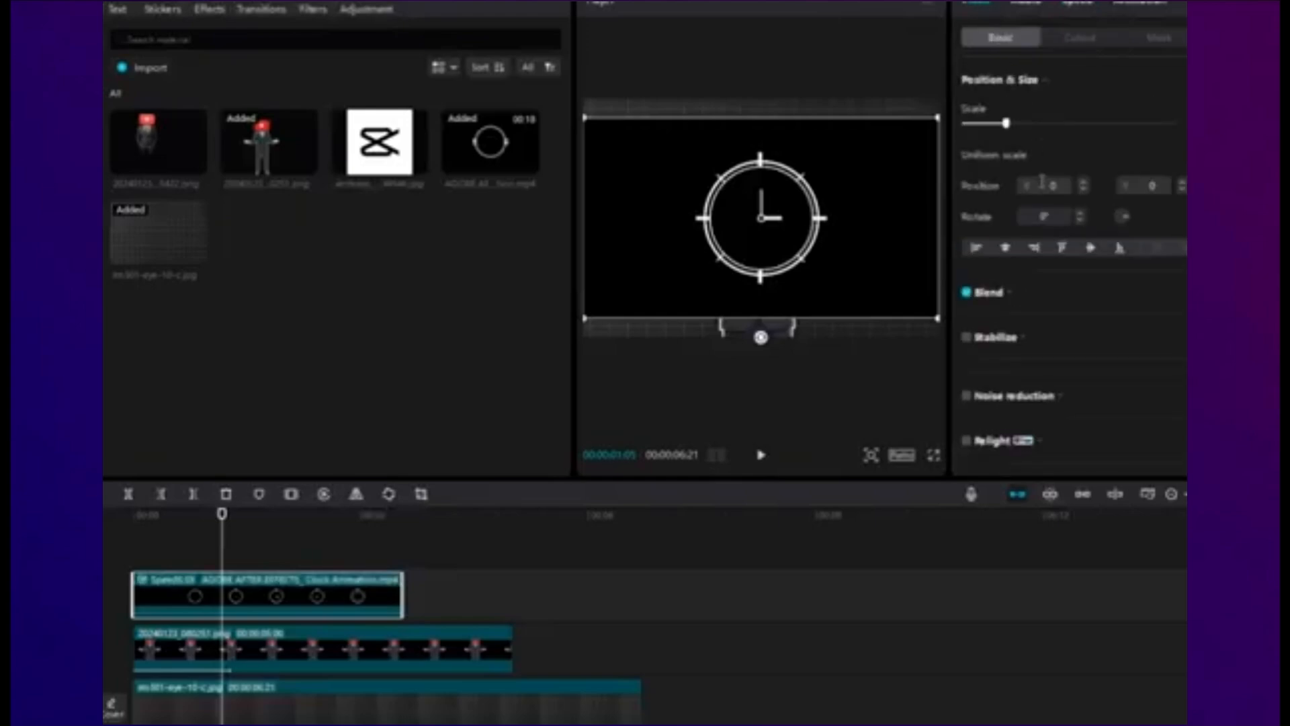
pyautogui.click(1003, 299)
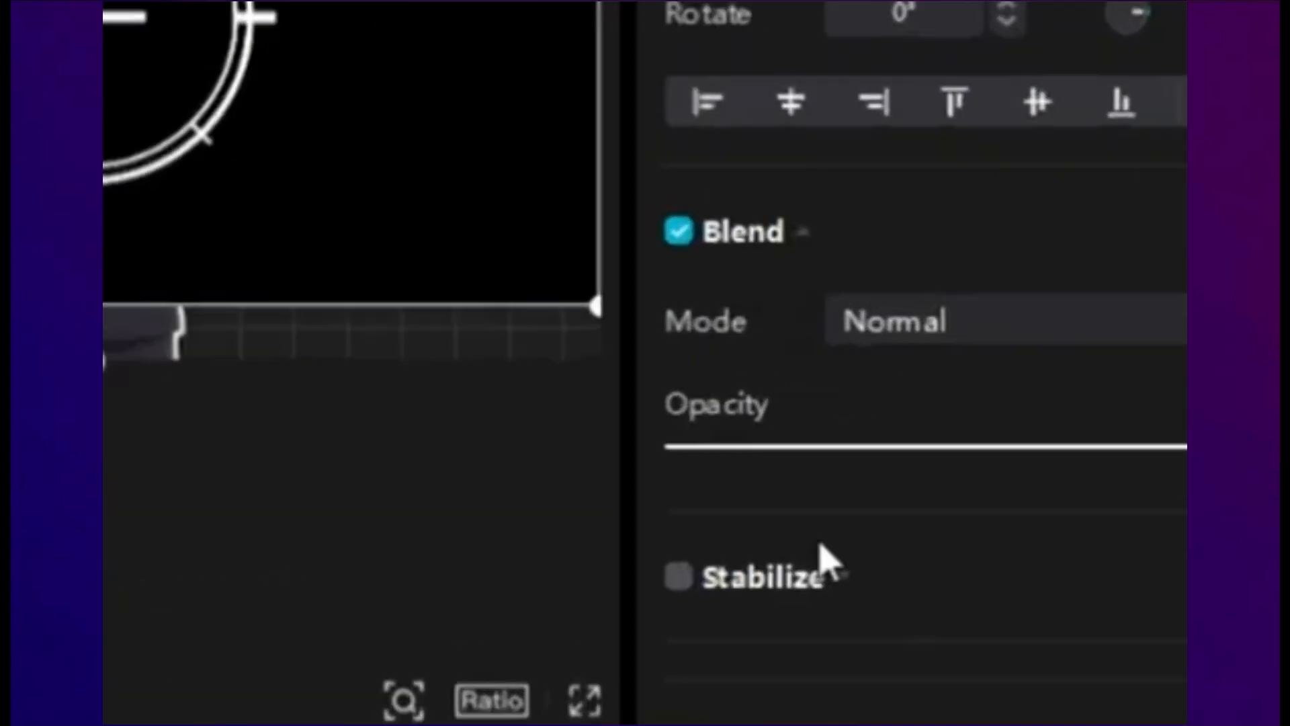
pyautogui.click(949, 326)
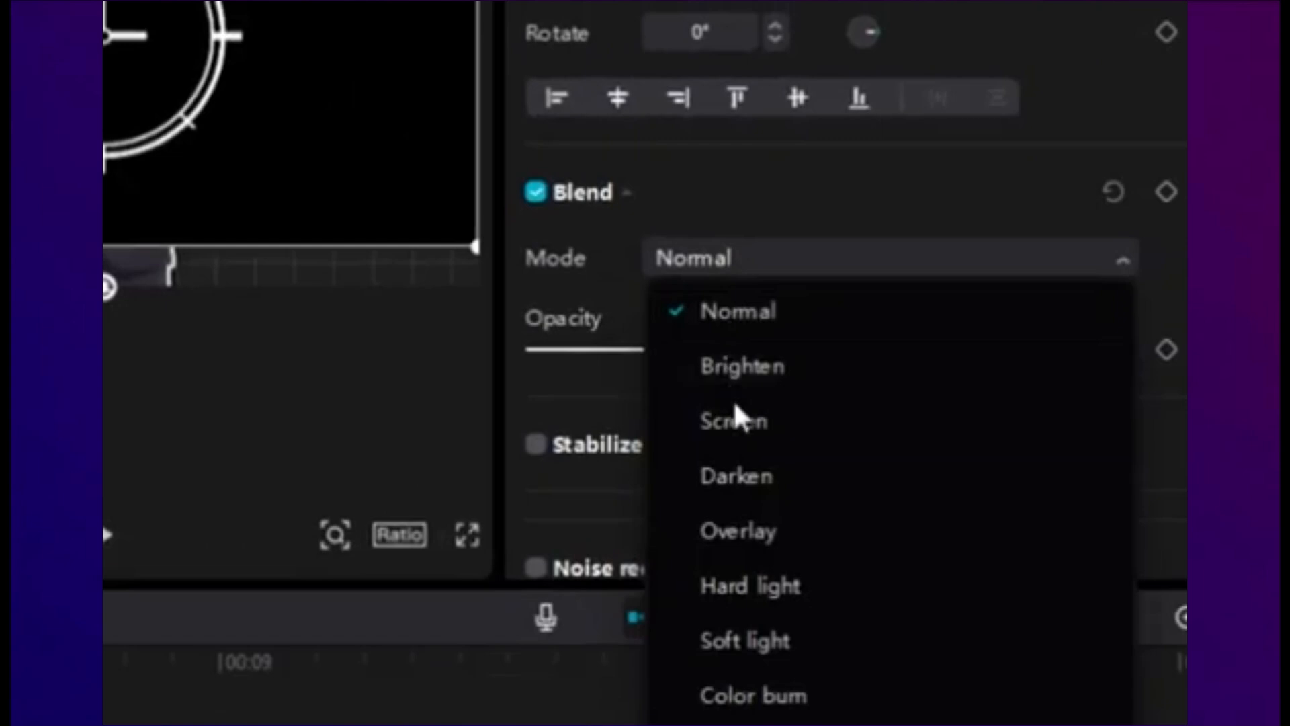
pyautogui.click(950, 558)
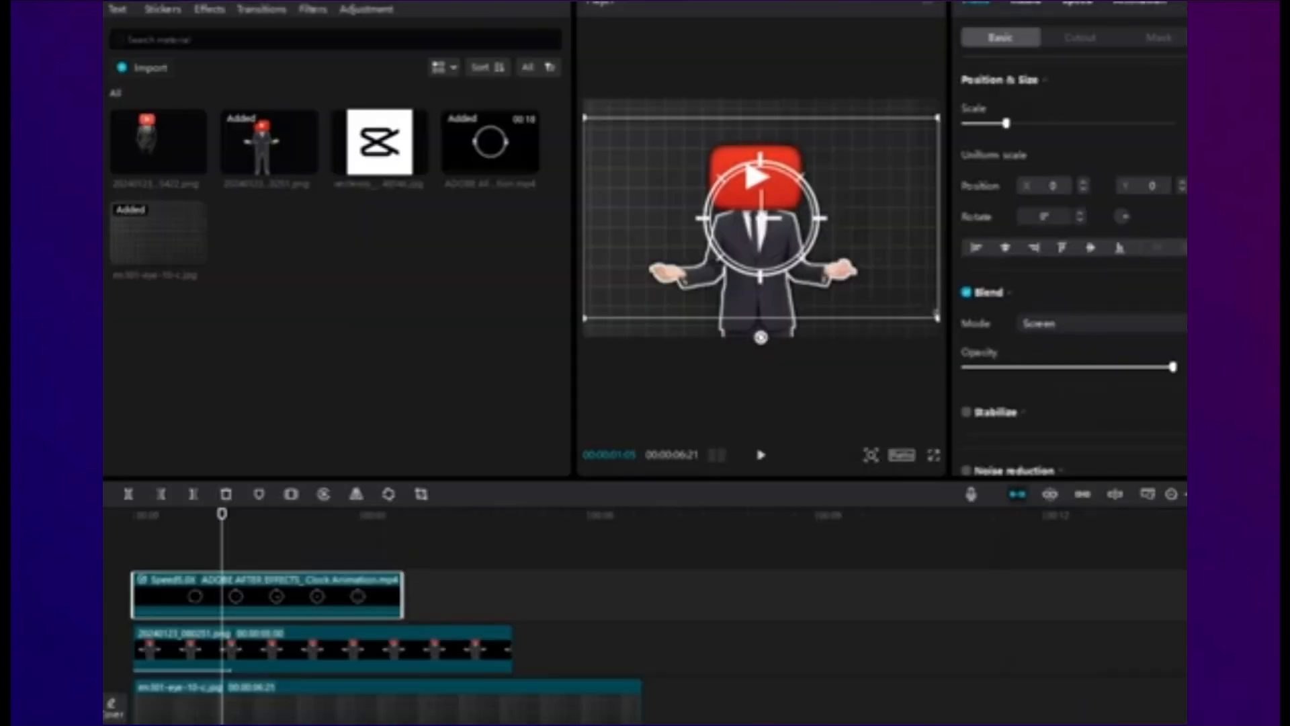
pyautogui.moveTo(937, 317); pyautogui.dragTo(1043, 485)
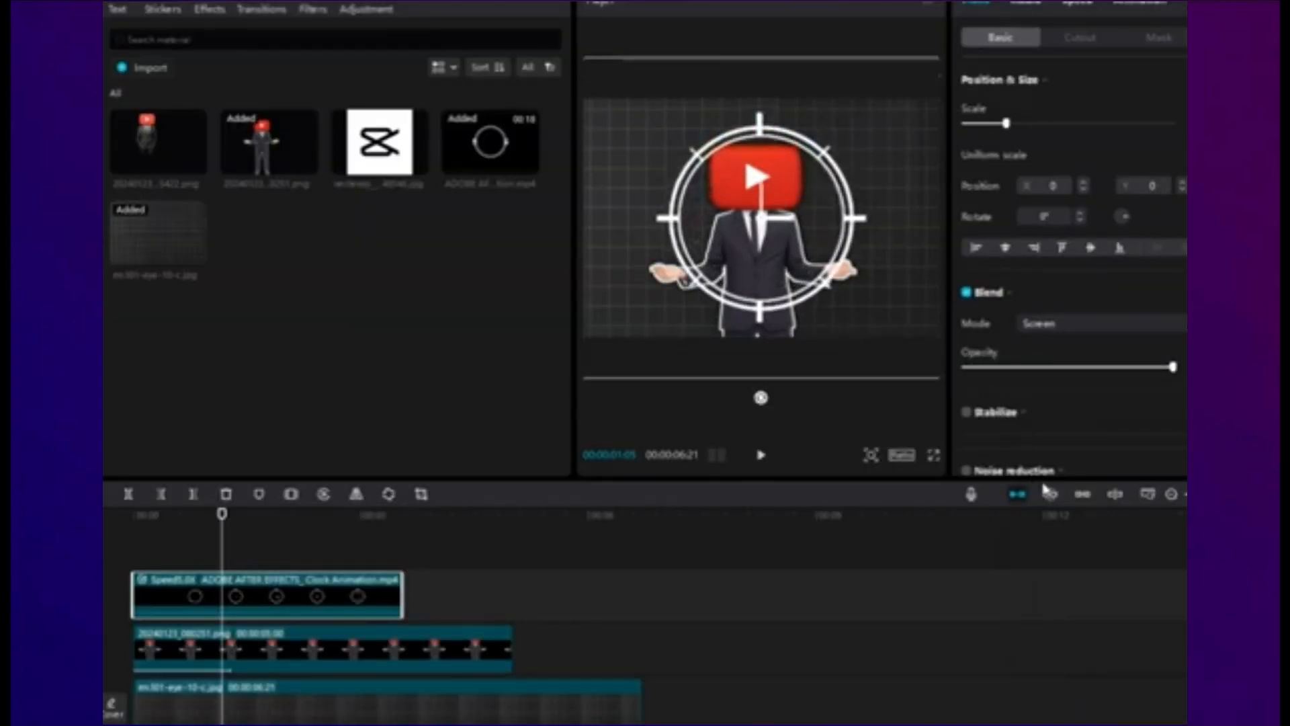
# Move the clock clip to the layer beneath the suited man, preview it, and shift it to about X -66, Y 57.
pyautogui.moveTo(270, 583); pyautogui.dragTo(278, 675)
pyautogui.click(131, 514)
pyautogui.press('space')
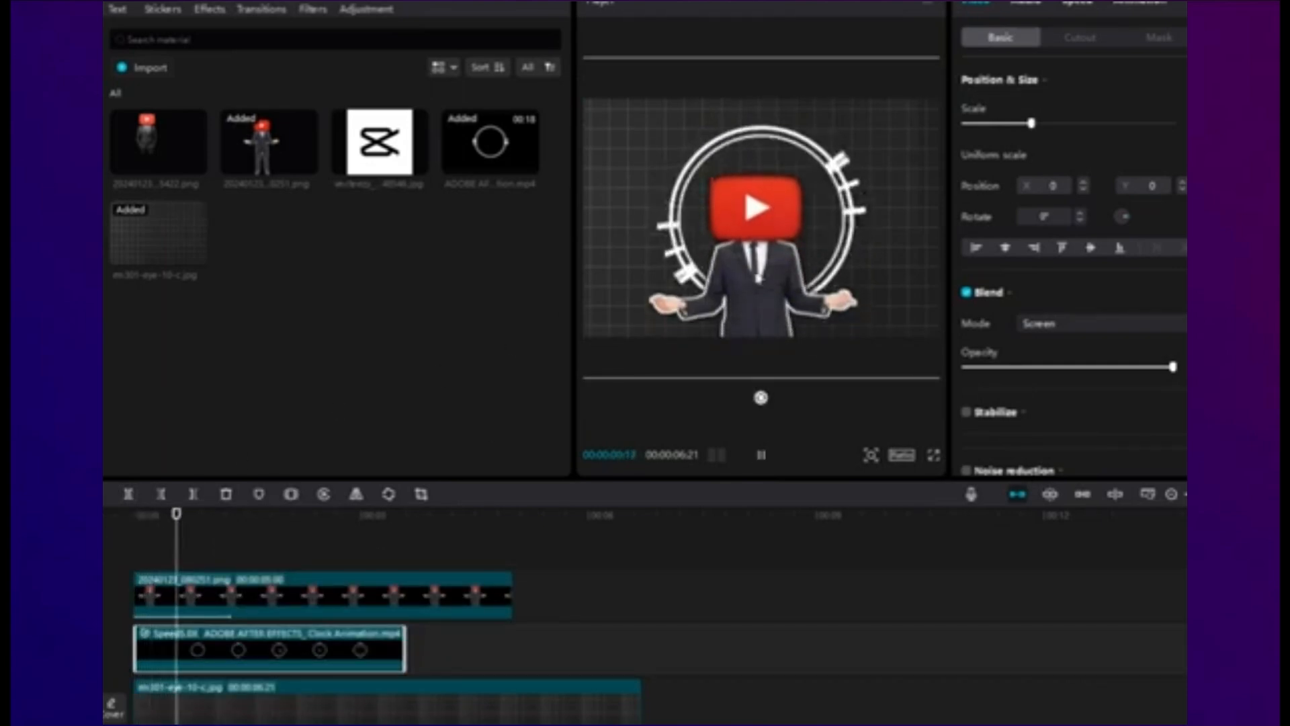
pyautogui.press('space')
pyautogui.moveTo(857, 266); pyautogui.dragTo(875, 258)
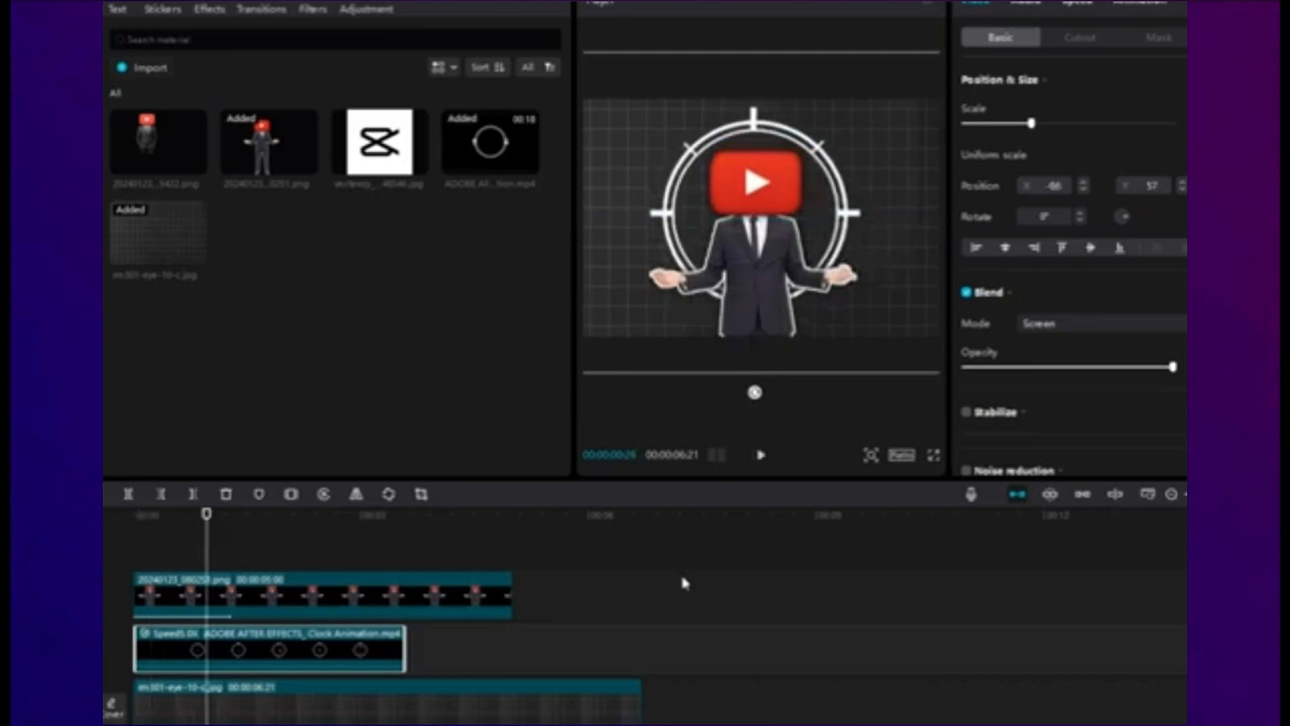
# Apply the Slide Down entrance animation to the clock clip with a duration of 1.0 s, and preview it.
pyautogui.click(1129, 8)
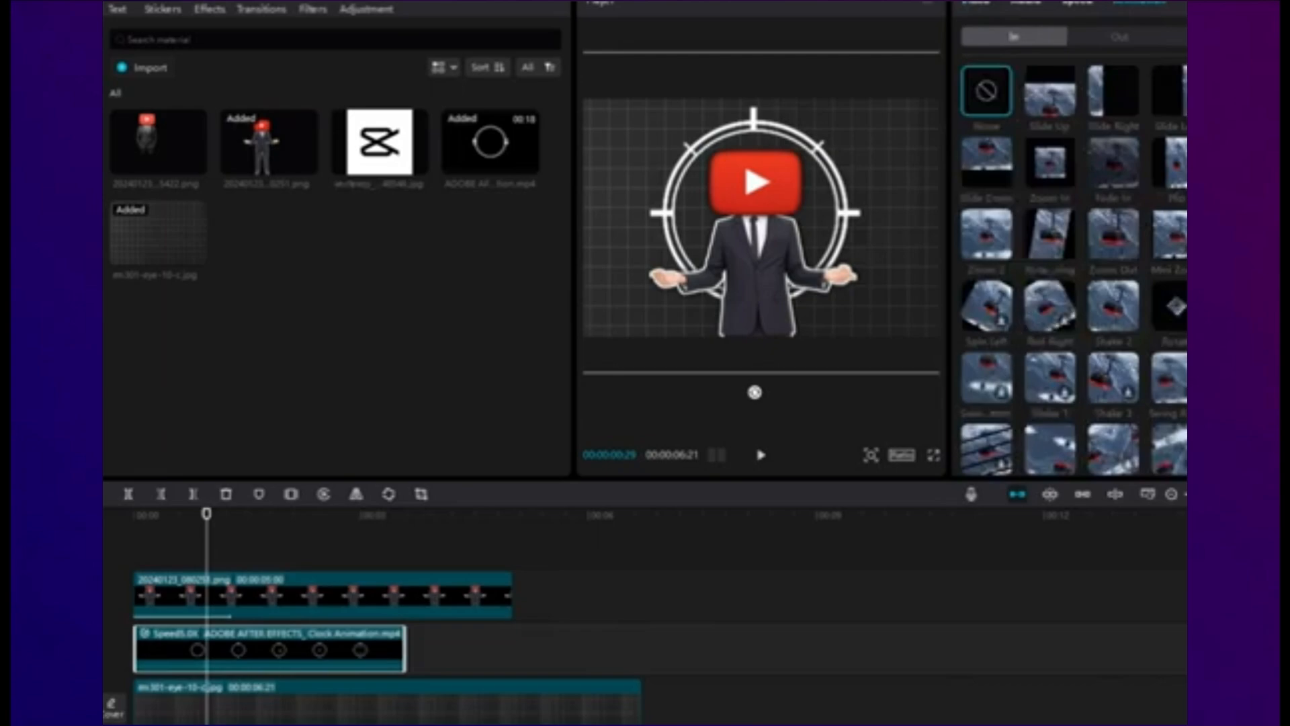
pyautogui.click(975, 159)
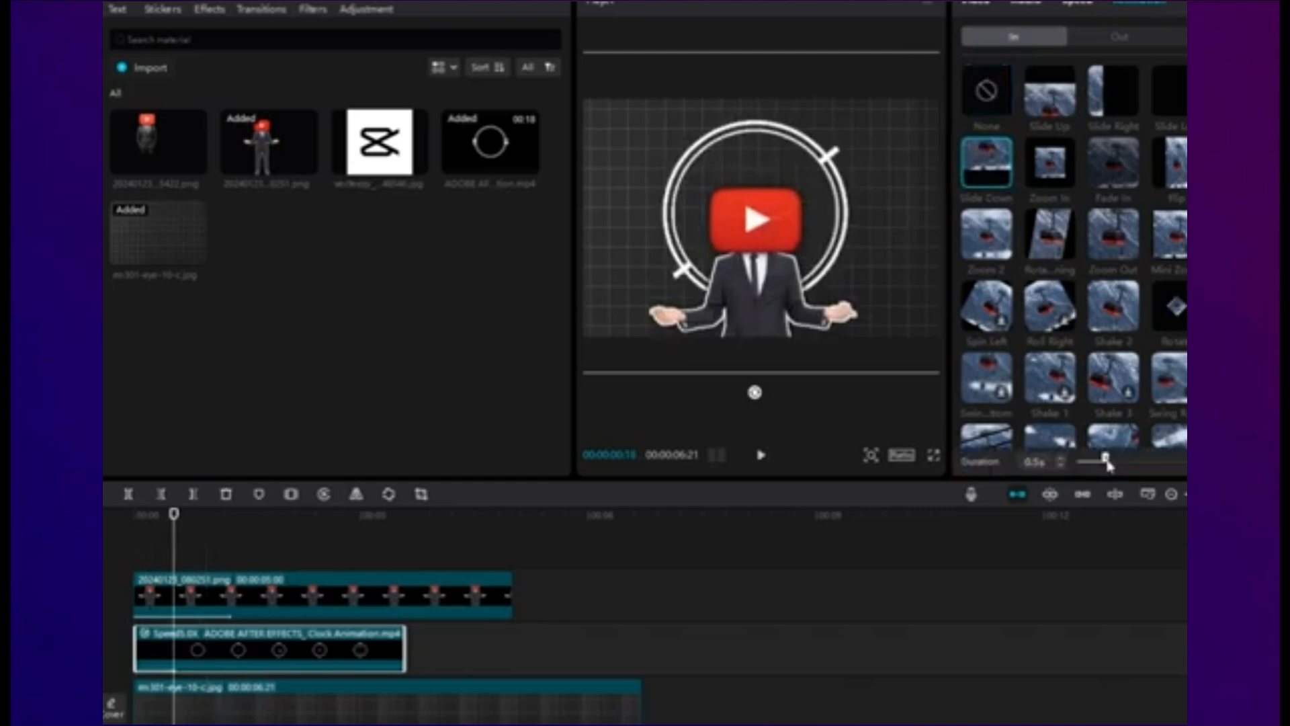
pyautogui.moveTo(1106, 462); pyautogui.dragTo(1134, 467)
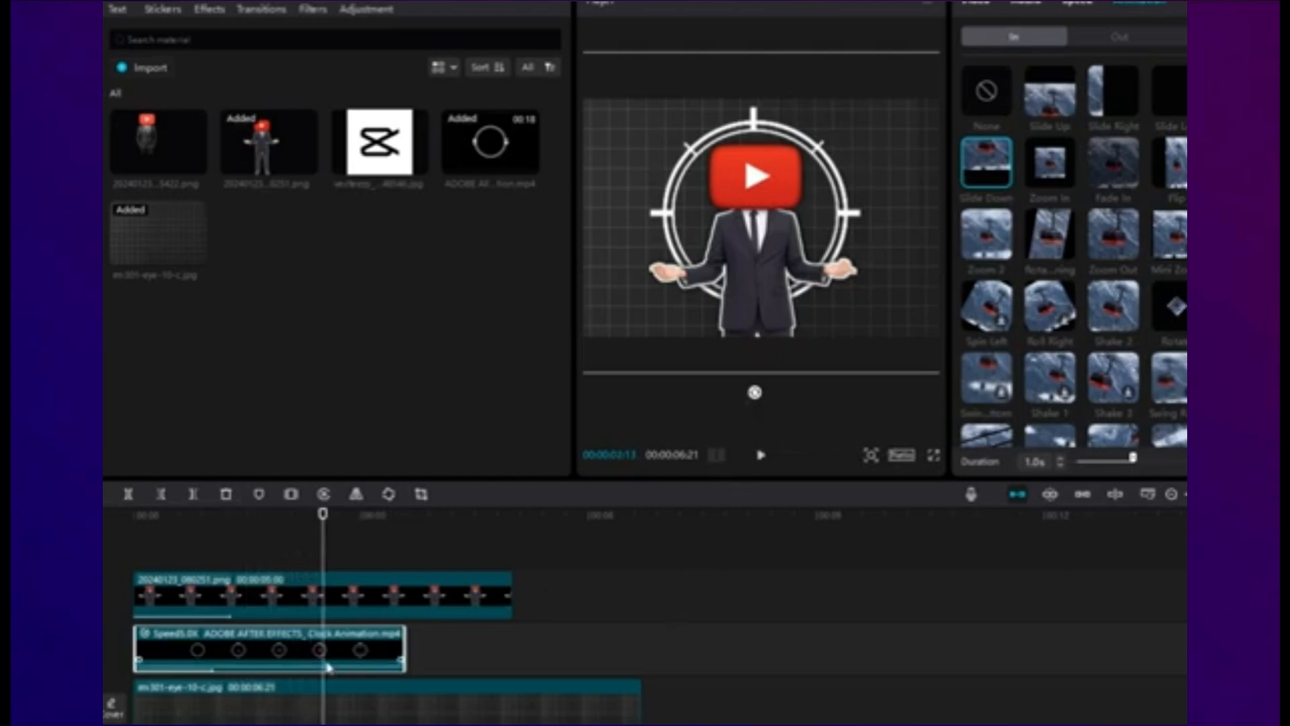
pyautogui.moveTo(325, 558); pyautogui.dragTo(127, 554)
pyautogui.press('space')
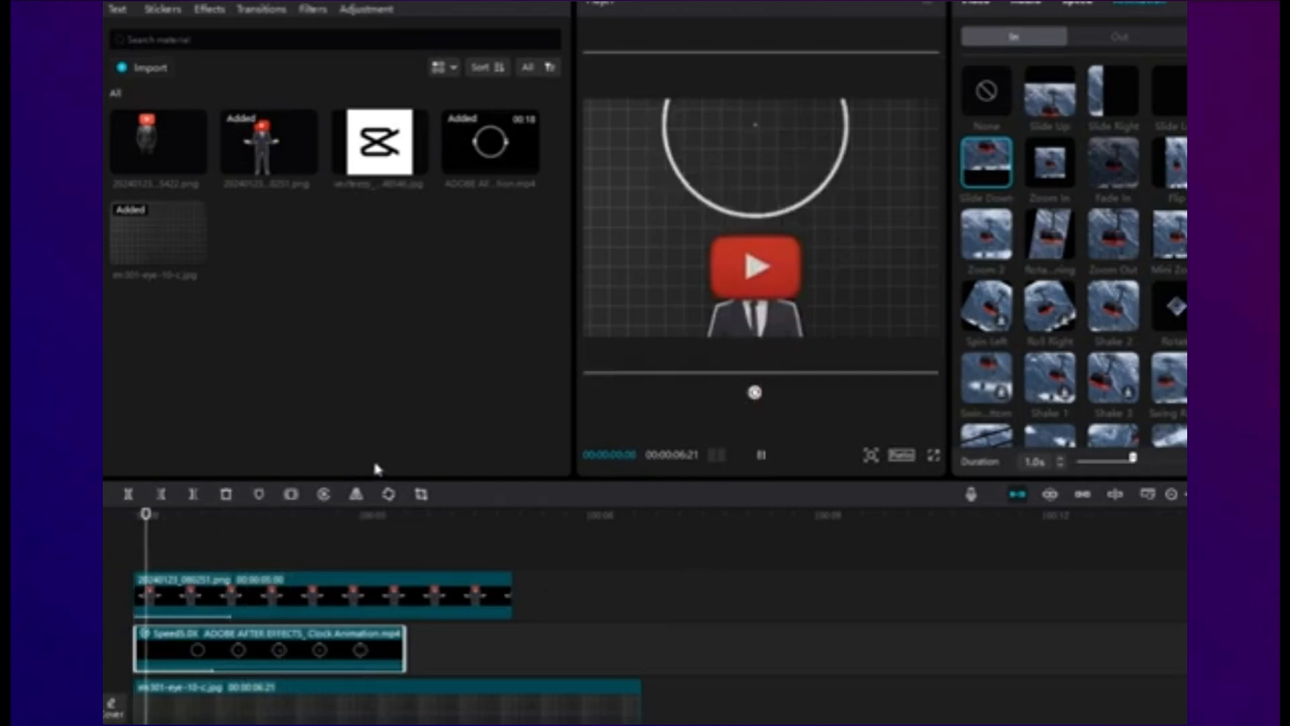
pyautogui.press('space')
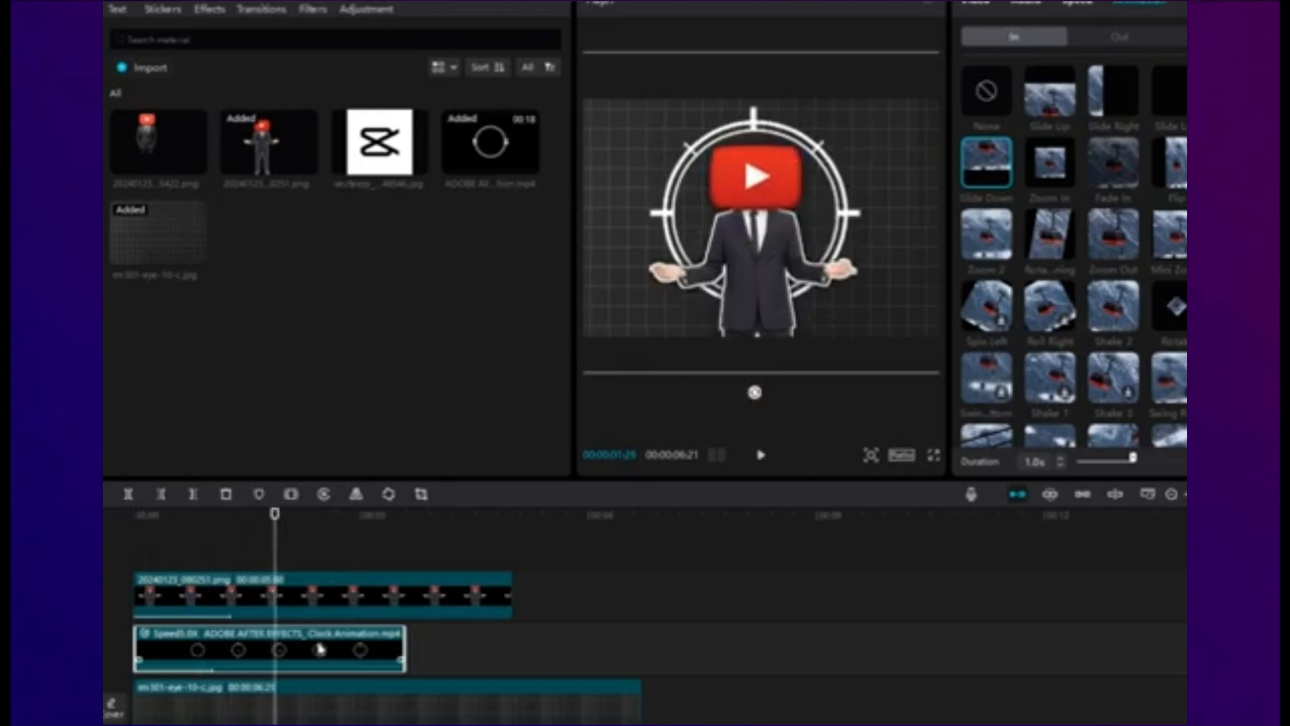
# Keyframe the clock's position and size, enlarge and lower it to fill the frame a few frames further on, and preview the zoom.
pyautogui.click(986, 6)
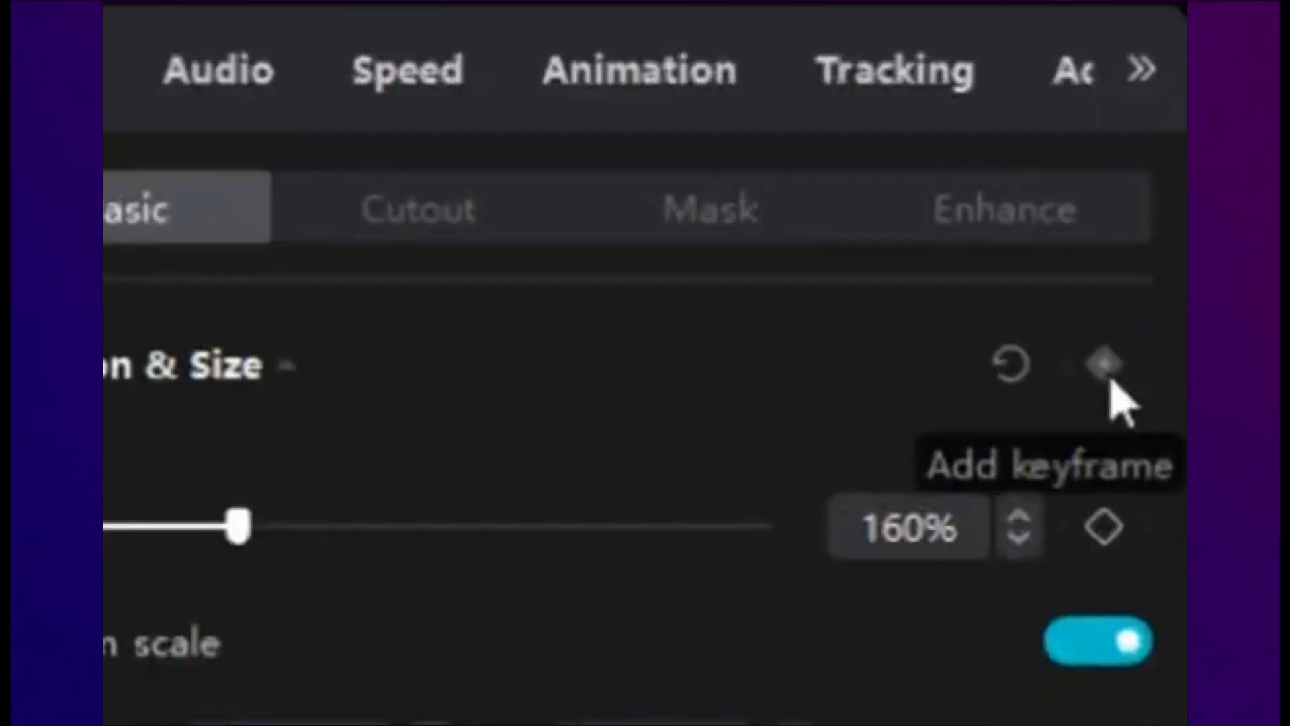
pyautogui.click(1271, 78)
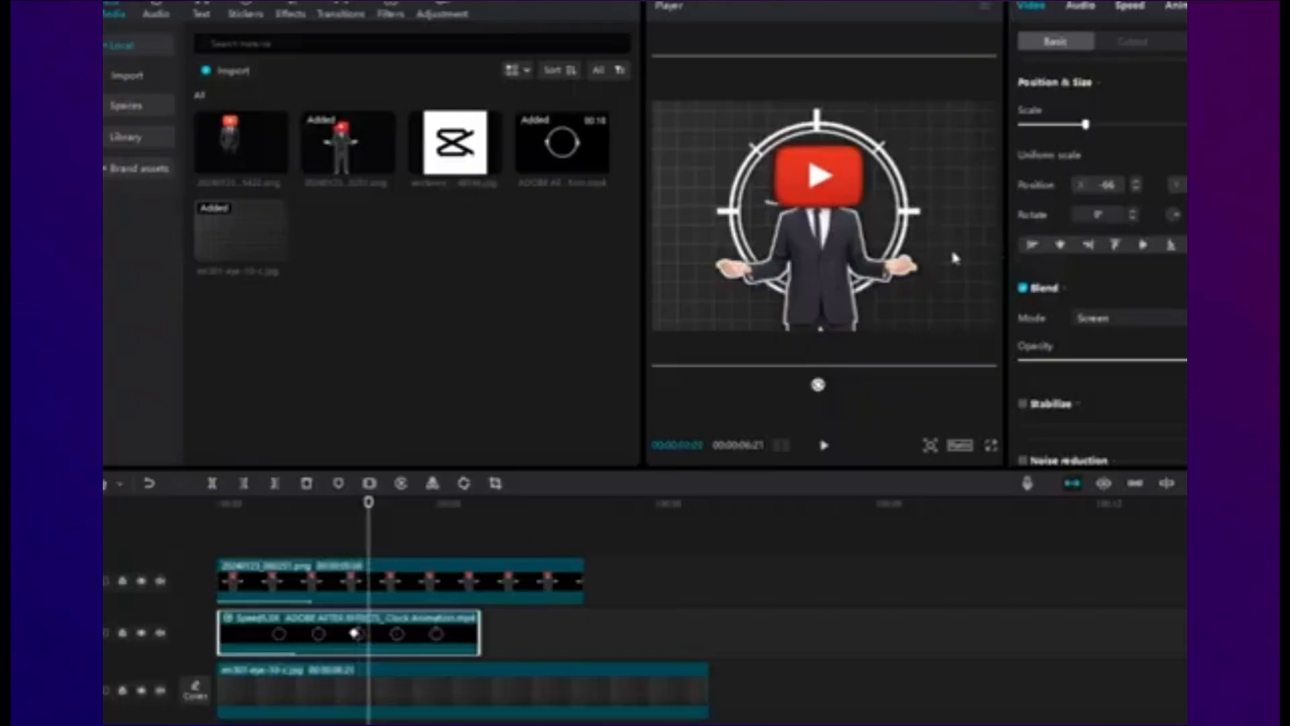
pyautogui.moveTo(1086, 125); pyautogui.dragTo(1132, 126)
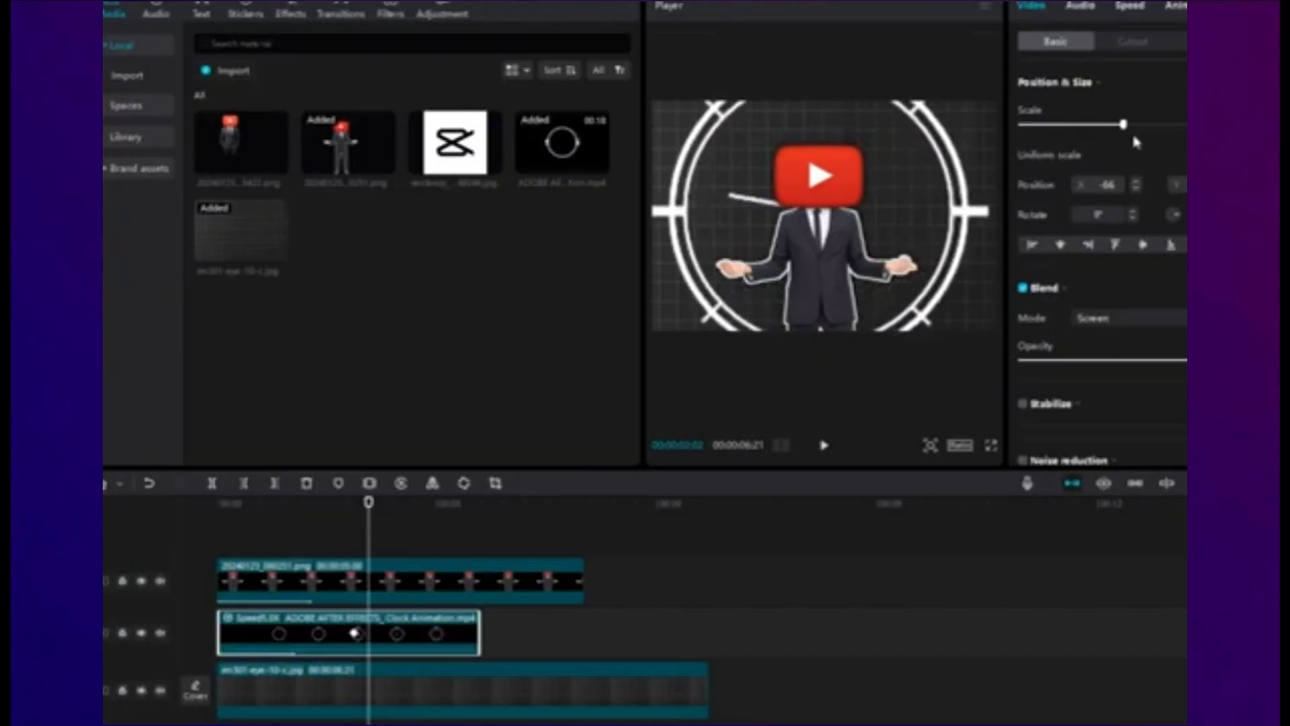
pyautogui.moveTo(976, 186); pyautogui.dragTo(969, 262)
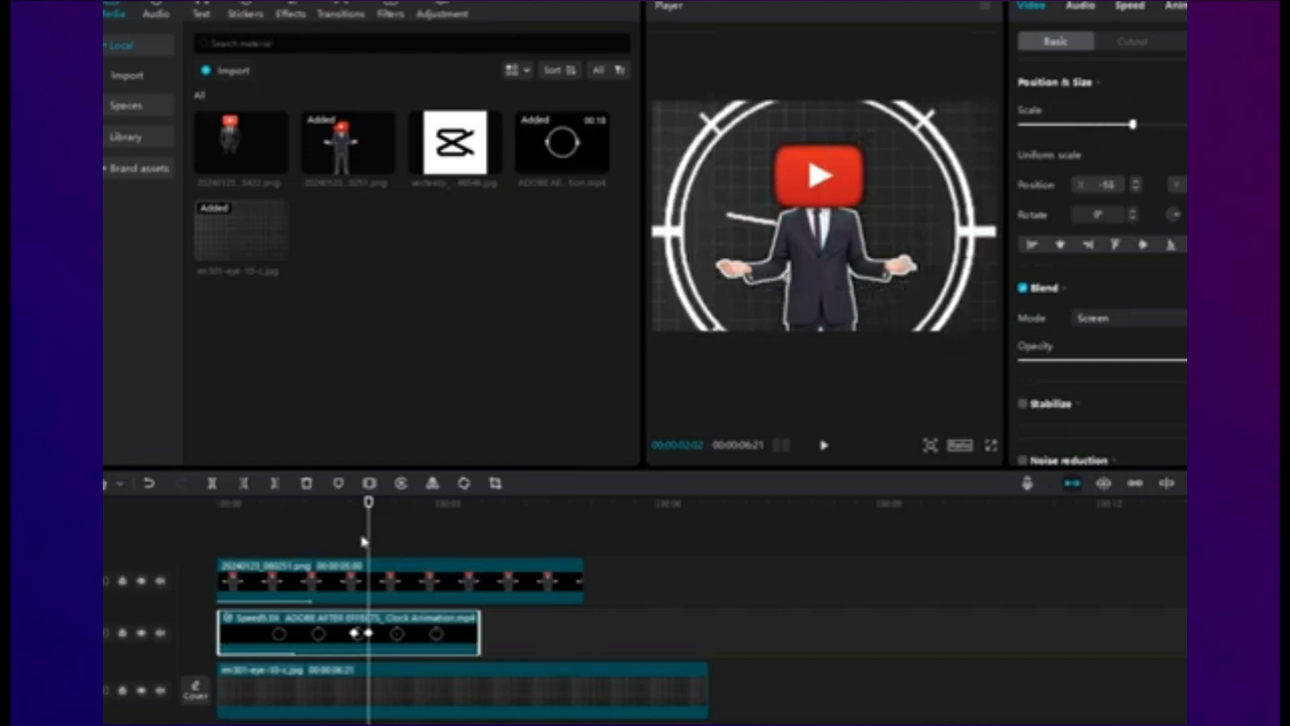
pyautogui.moveTo(373, 548); pyautogui.dragTo(217, 552)
pyautogui.press('space')
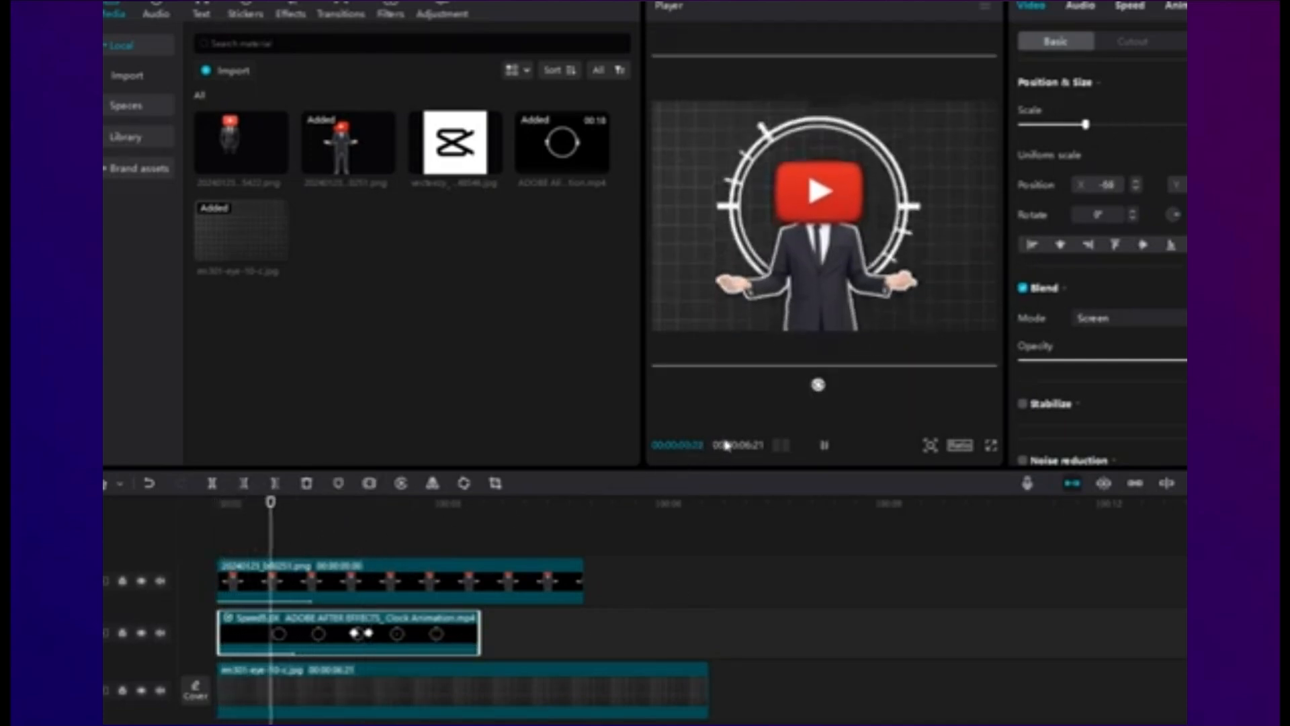
pyautogui.press('space')
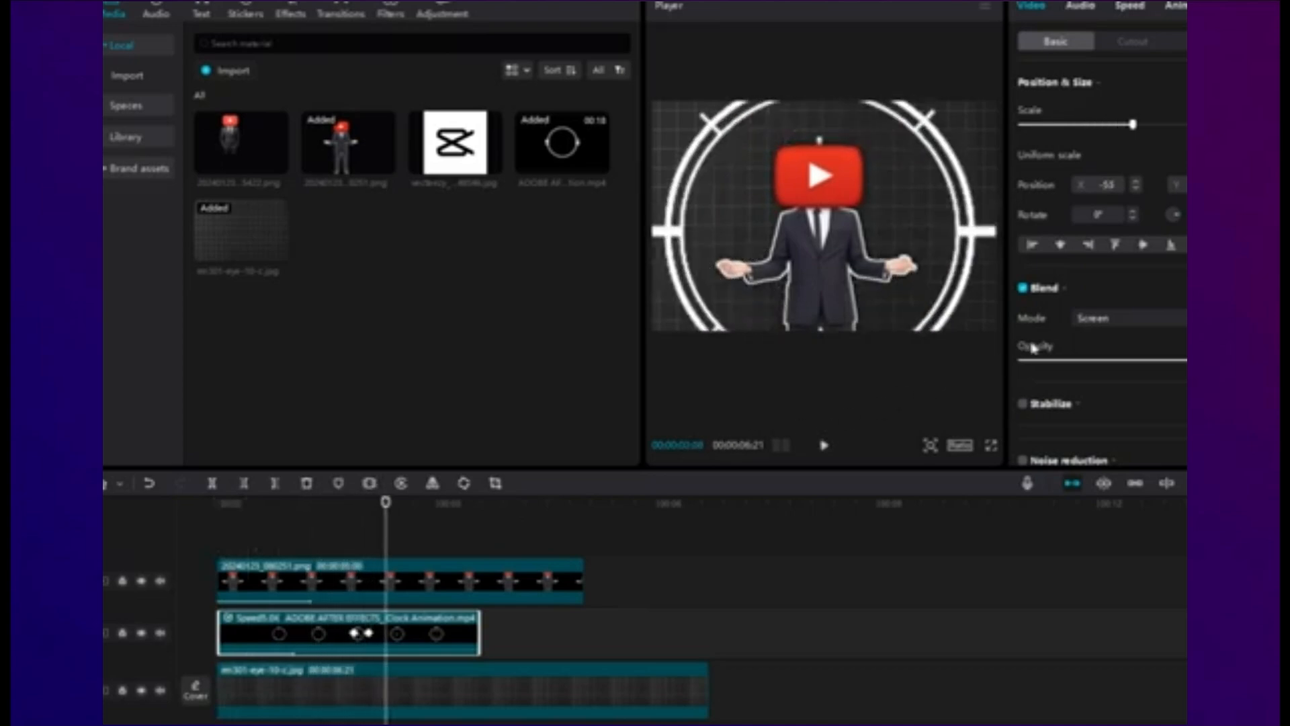
# Slow the clock's zoom by moving its second keyframe further from the first on the timeline, and preview it.
pyautogui.scroll(-5, 1080, 346)
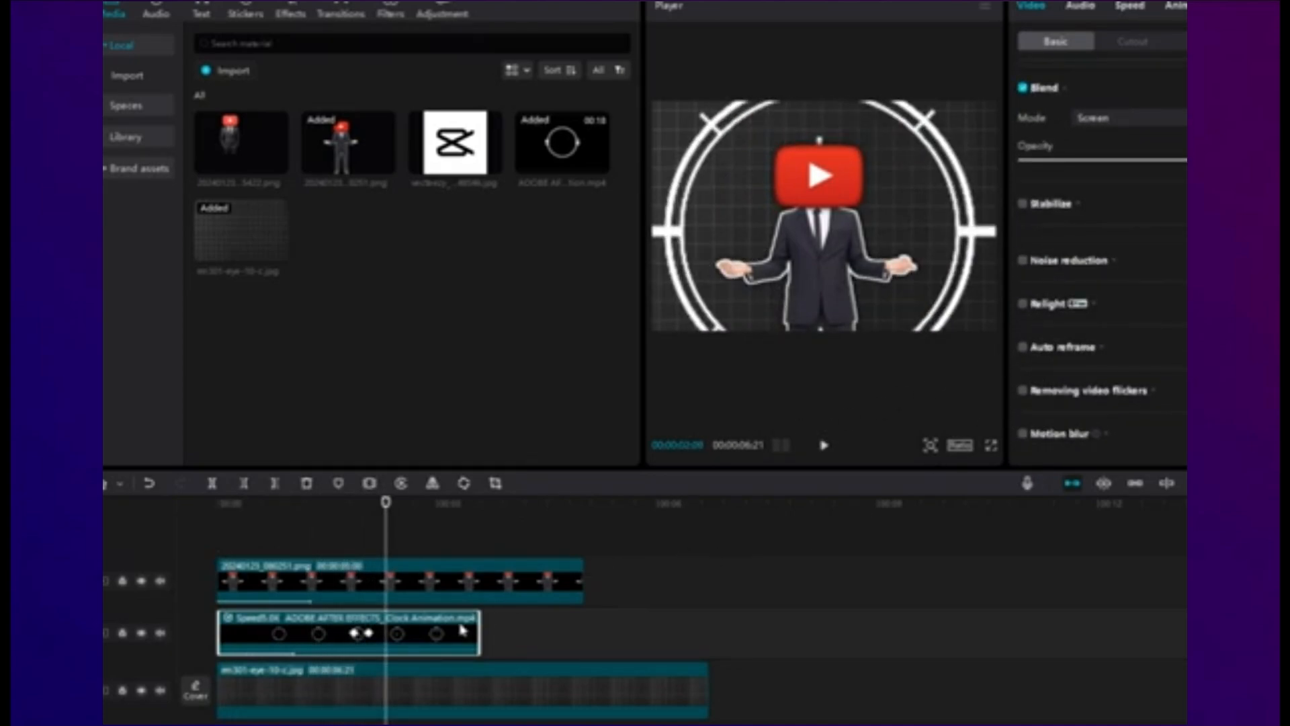
pyautogui.moveTo(369, 634); pyautogui.dragTo(401, 637)
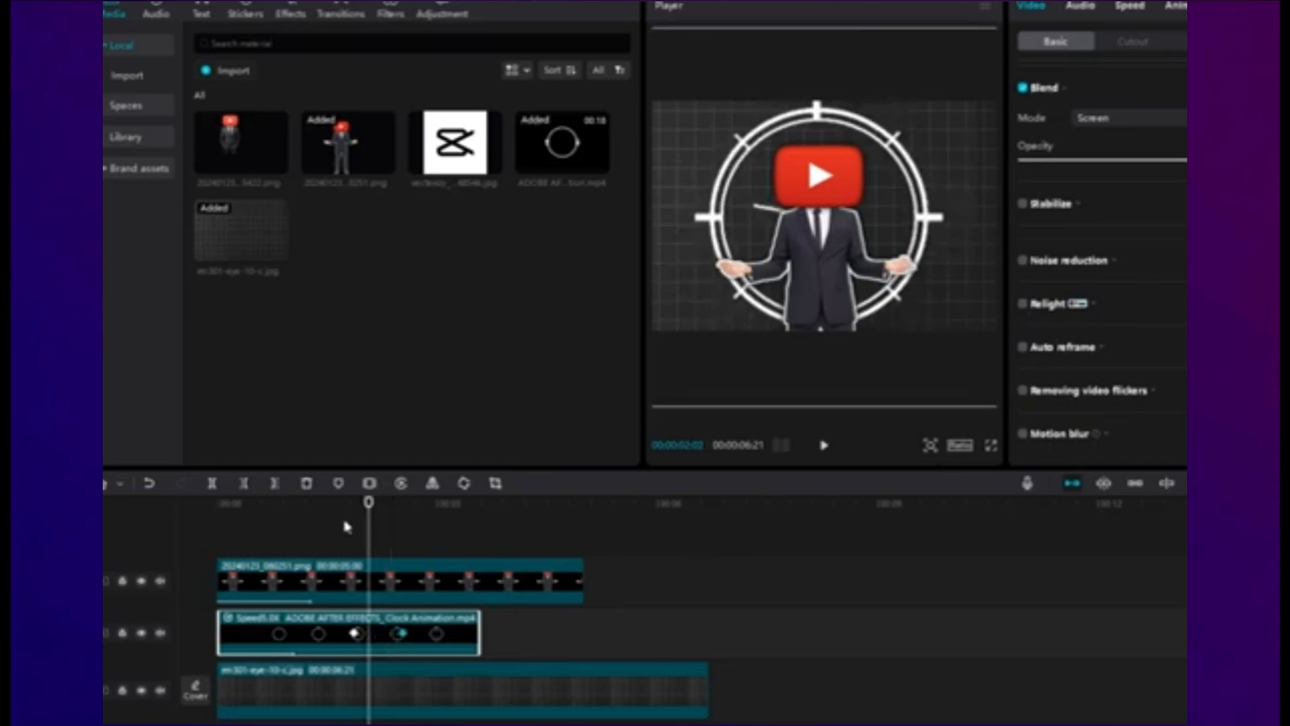
pyautogui.moveTo(368, 535); pyautogui.dragTo(134, 554)
pyautogui.press('space')
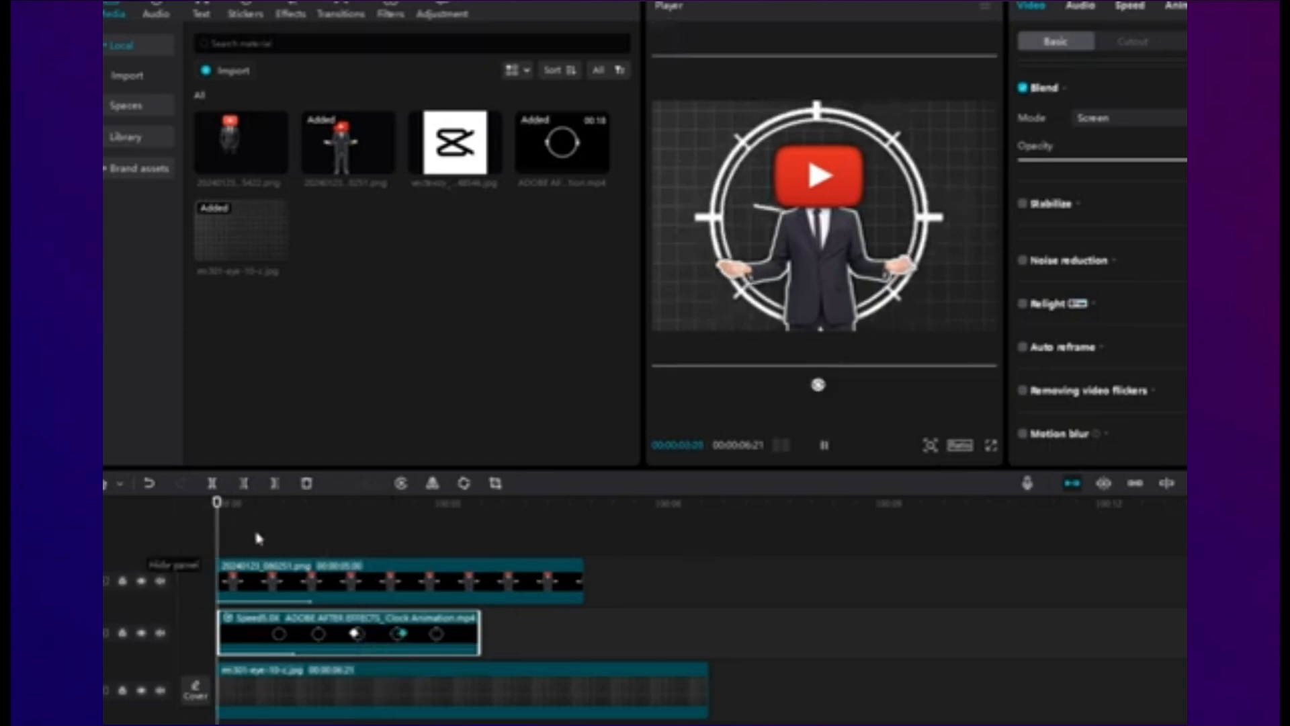
pyautogui.click(824, 449)
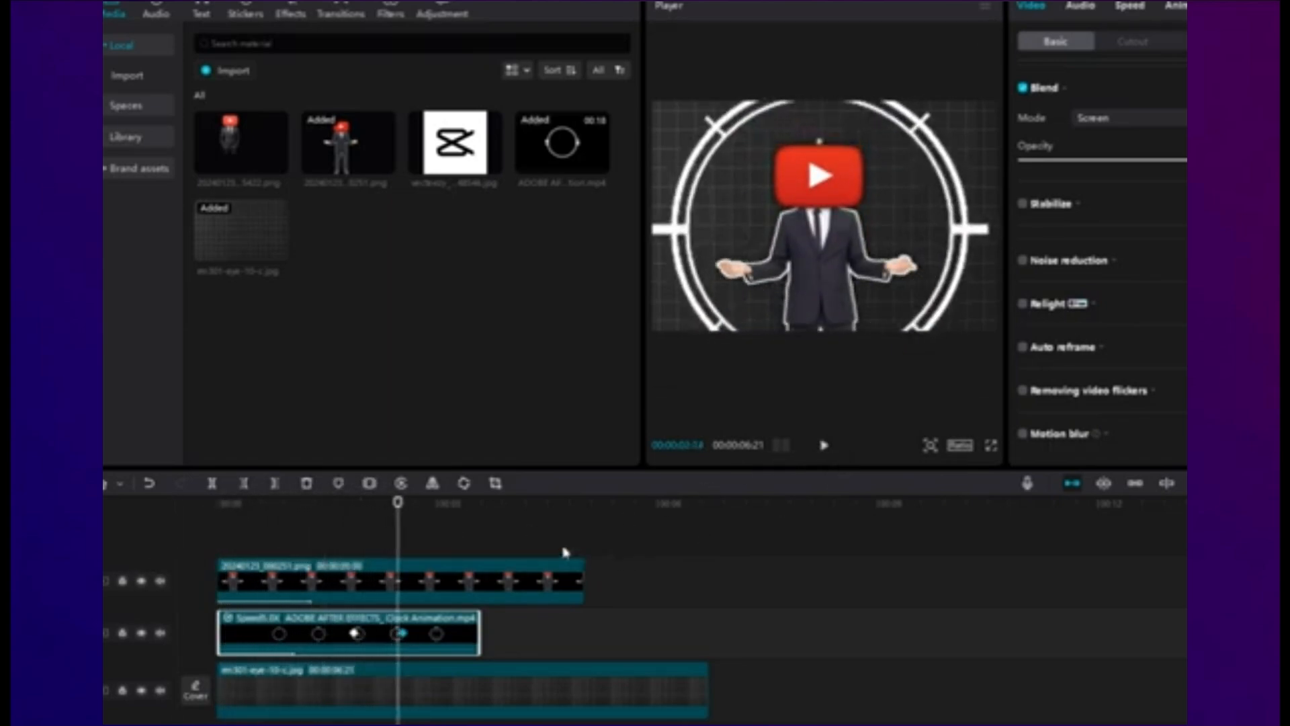
pyautogui.moveTo(403, 551); pyautogui.dragTo(217, 551)
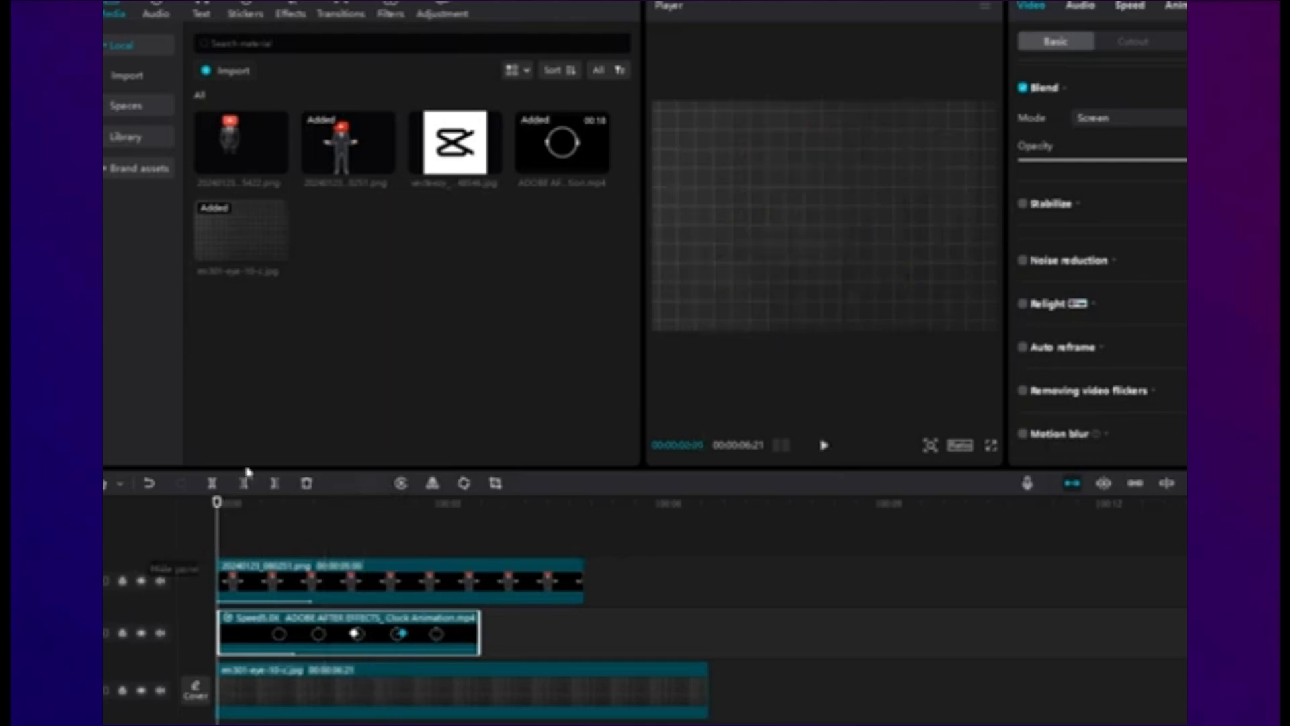
# Apply the Play Pendulum effect to the suited man clip, lower its Twist, Strength and Speed close to minimum, and preview it.
pyautogui.click(269, 581)
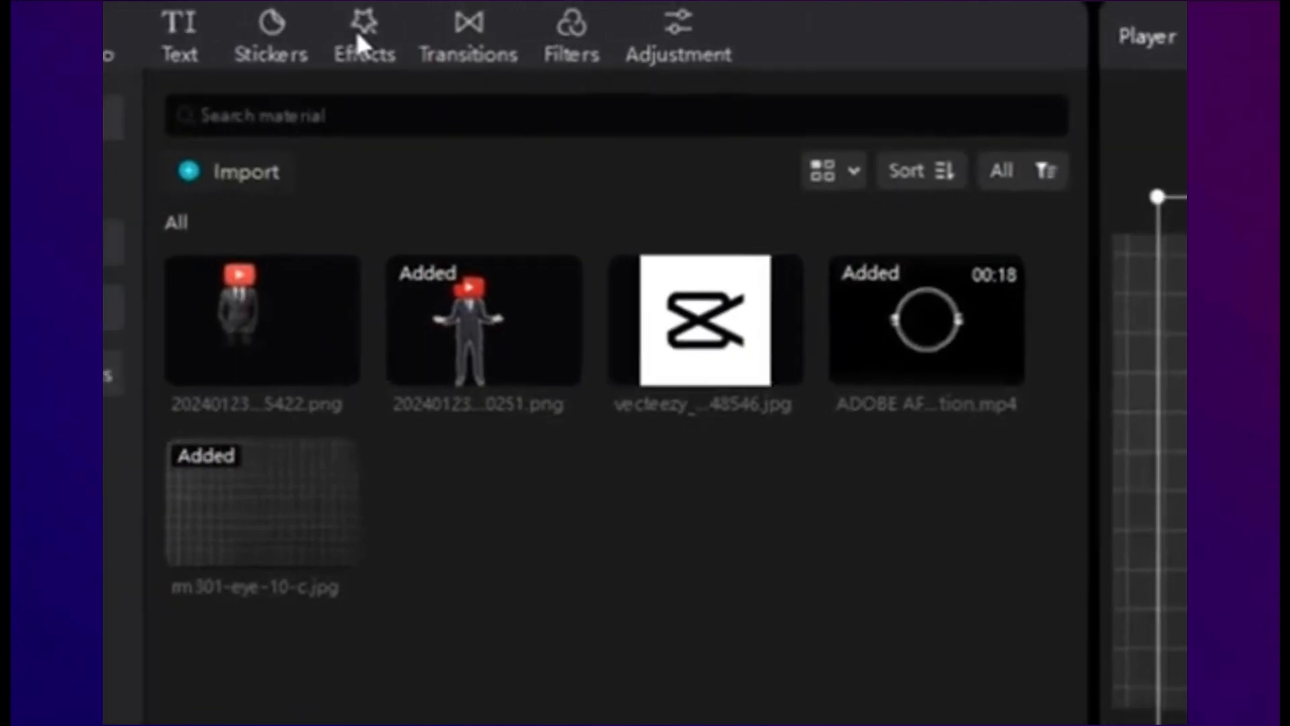
pyautogui.click(360, 40)
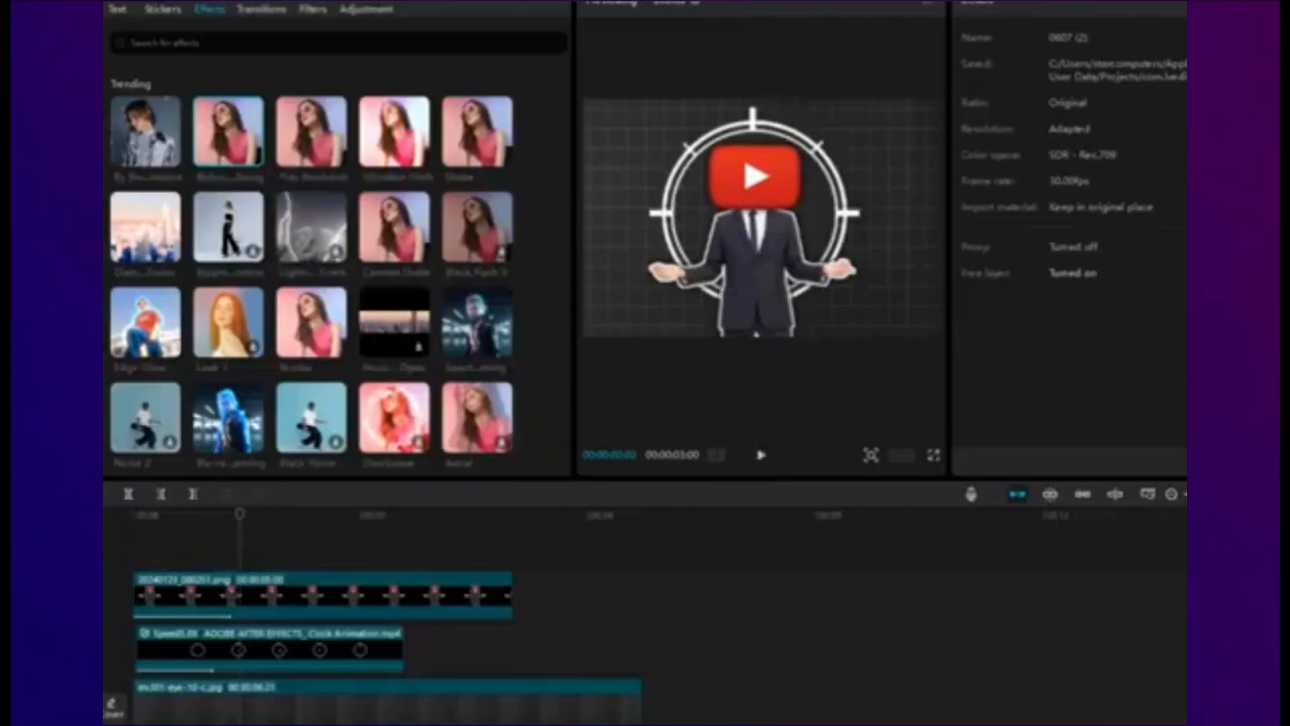
pyautogui.moveTo(311, 135); pyautogui.dragTo(210, 555)
pyautogui.moveTo(1059, 223); pyautogui.dragTo(972, 242)
pyautogui.moveTo(1023, 110); pyautogui.dragTo(977, 112)
pyautogui.moveTo(1106, 148); pyautogui.dragTo(977, 151)
pyautogui.click(146, 548)
pyautogui.press('space')
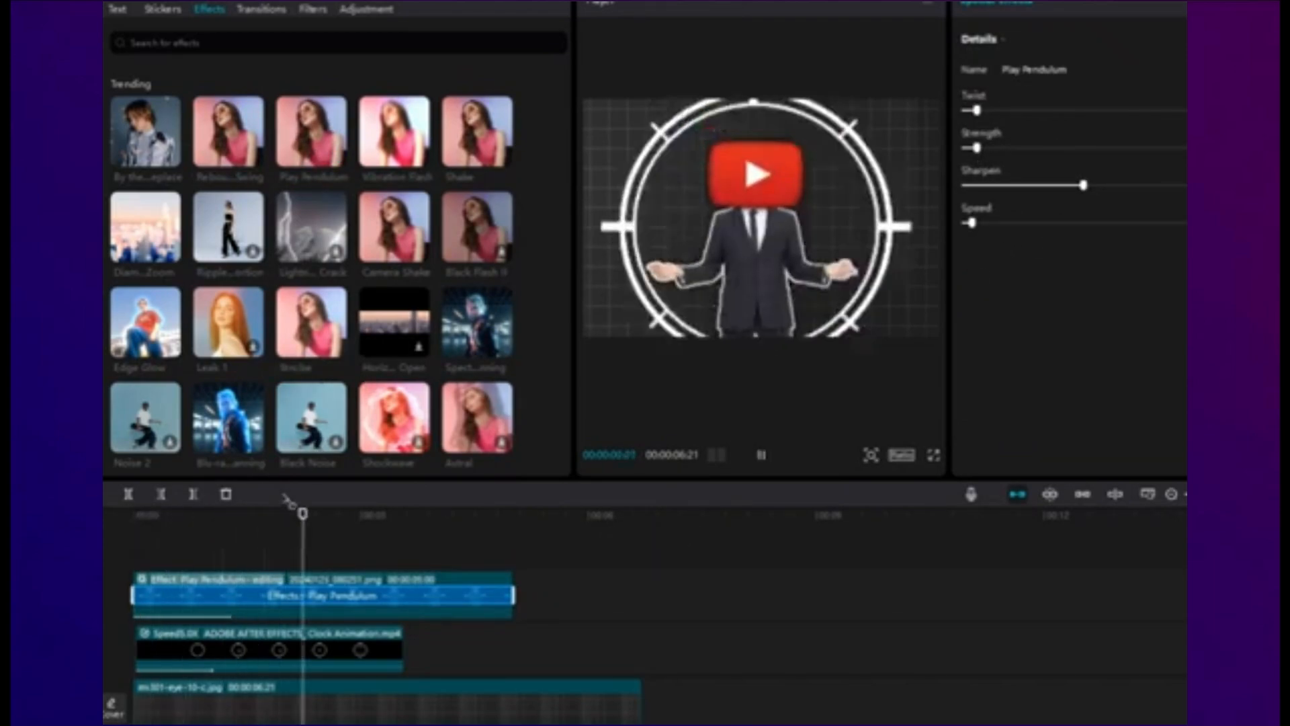
pyautogui.press('space')
# Raise the Play Pendulum effect's Strength and Speed slightly, previewing the suited man's sway from the start.
pyautogui.moveTo(972, 223); pyautogui.dragTo(979, 228)
pyautogui.click(146, 548)
pyautogui.press('space')
pyautogui.press('space')
pyautogui.moveTo(978, 148); pyautogui.dragTo(990, 150)
pyautogui.moveTo(985, 225); pyautogui.dragTo(1009, 225)
pyautogui.press('space')
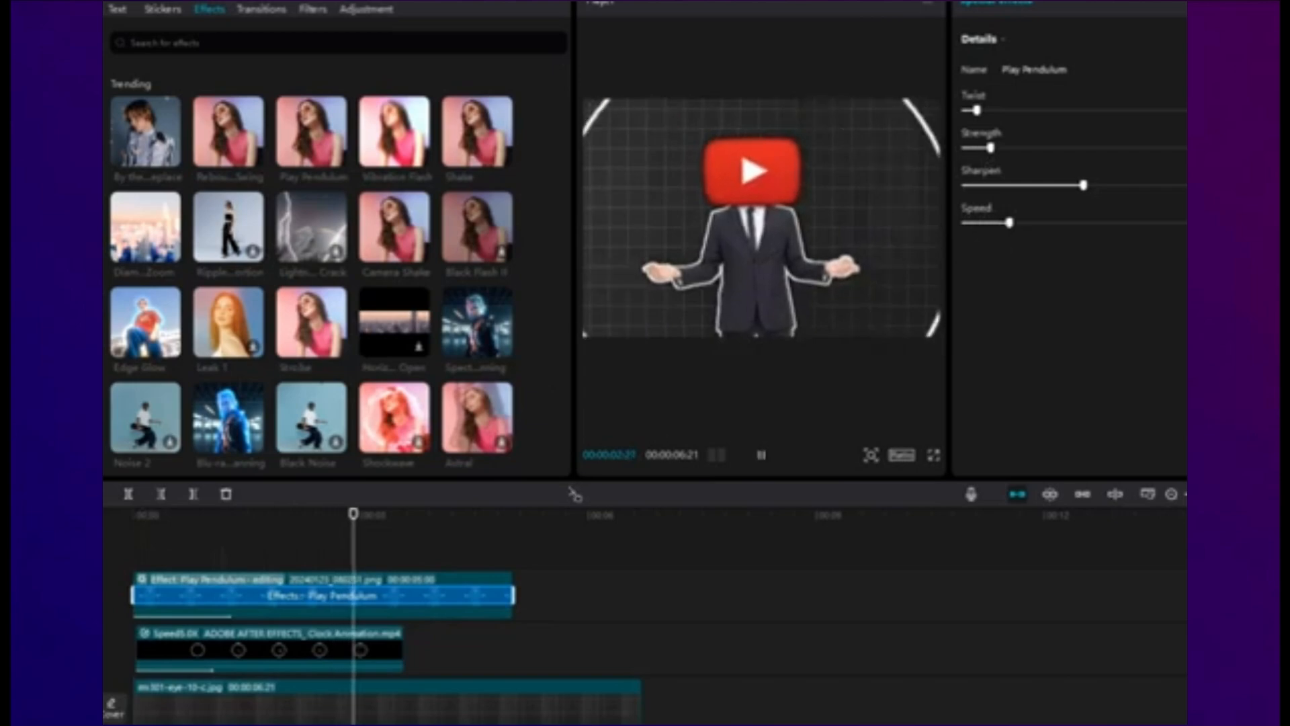
pyautogui.press('space')
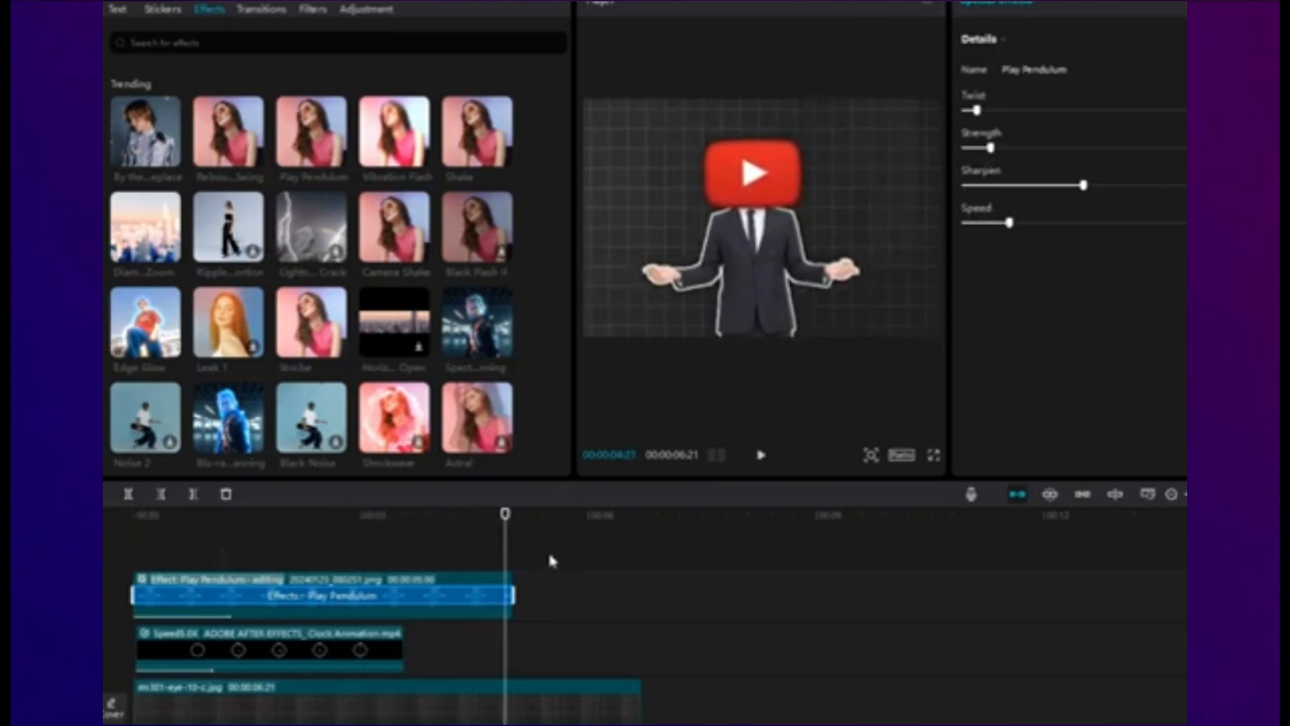
pyautogui.moveTo(505, 545); pyautogui.dragTo(133, 556)
pyautogui.press('space')
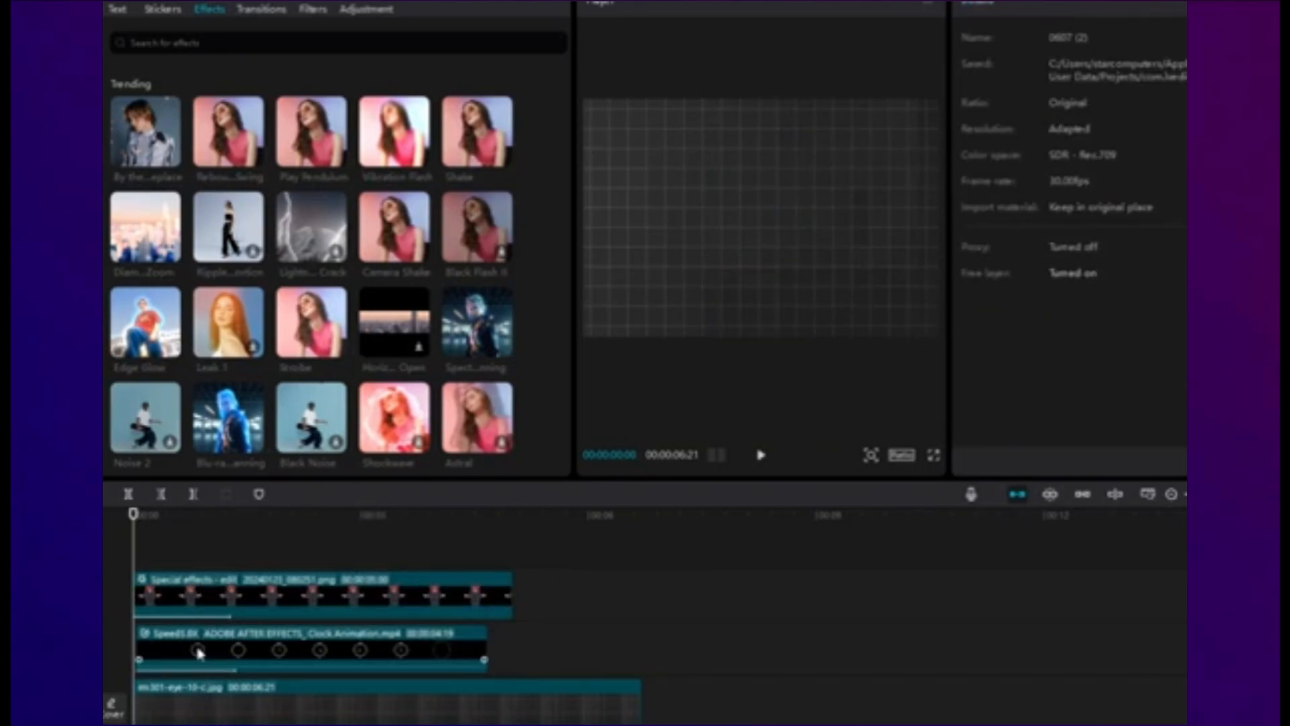
# Apply the By the Fireplace effect to the grid background clip and preview the scene up to the clock clip's end.
pyautogui.moveTo(151, 137); pyautogui.dragTo(207, 709)
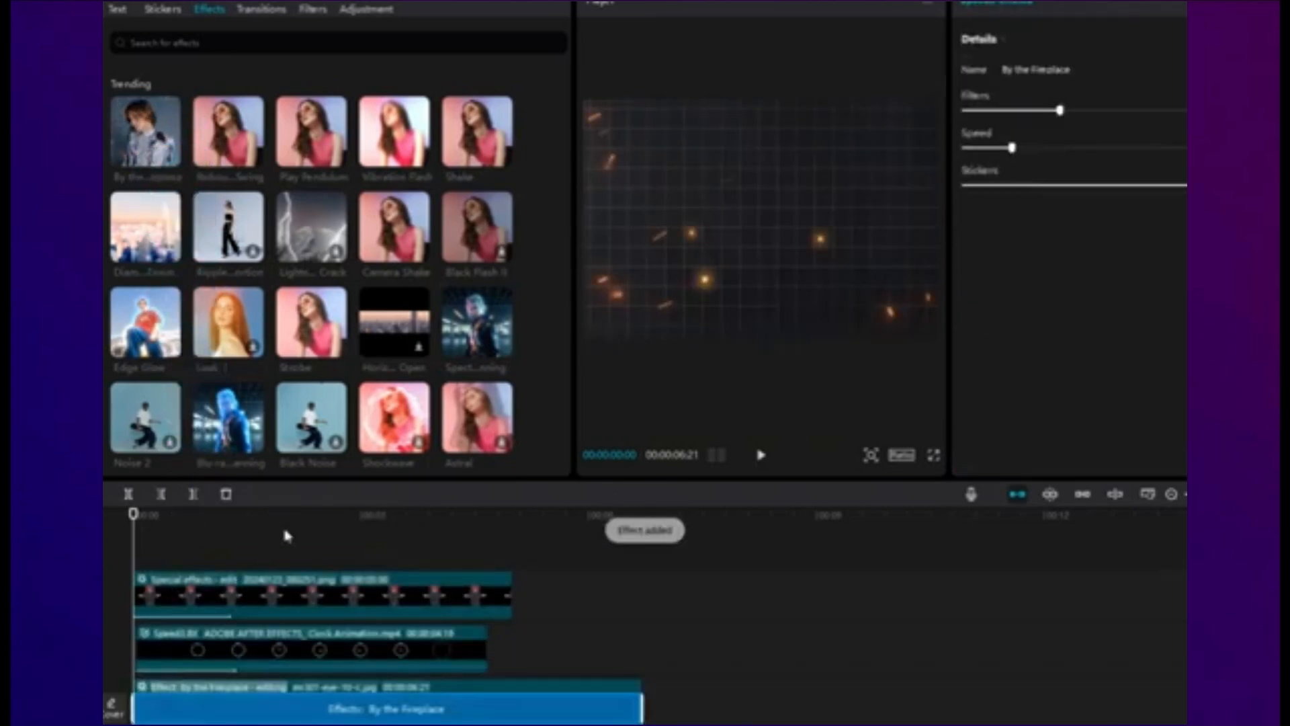
pyautogui.click(761, 457)
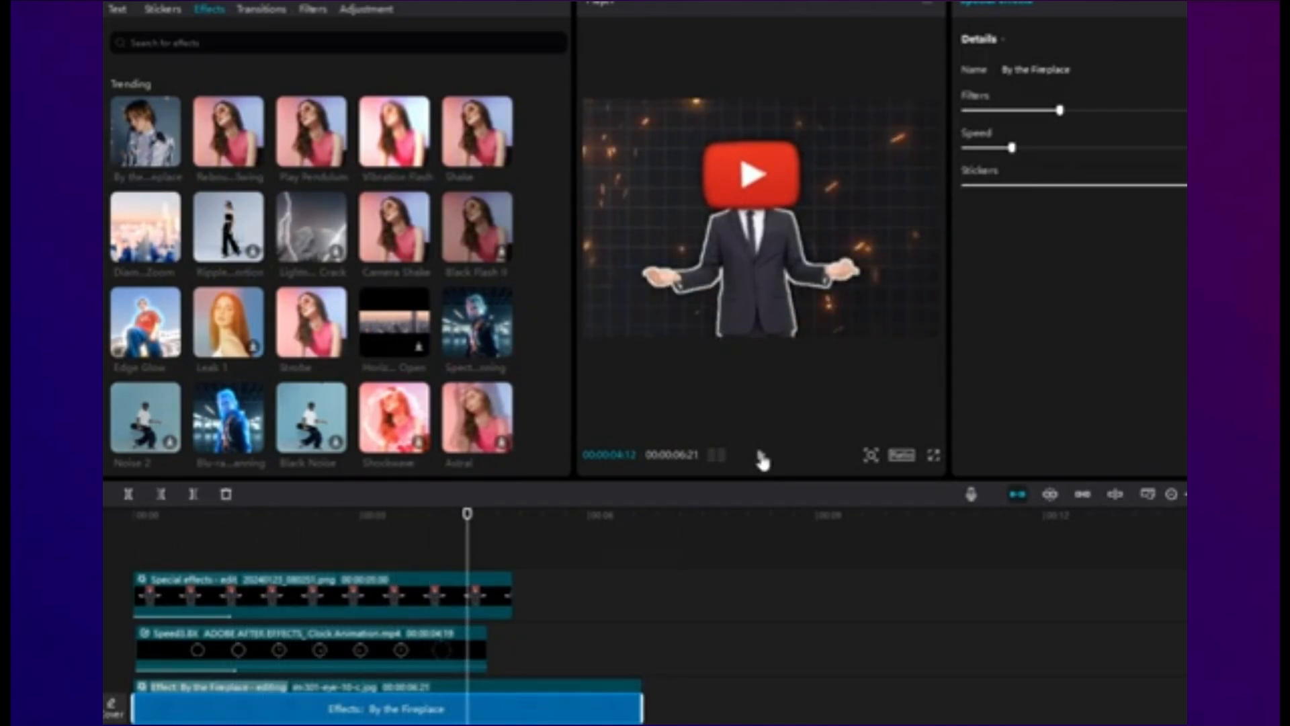
pyautogui.click(482, 655)
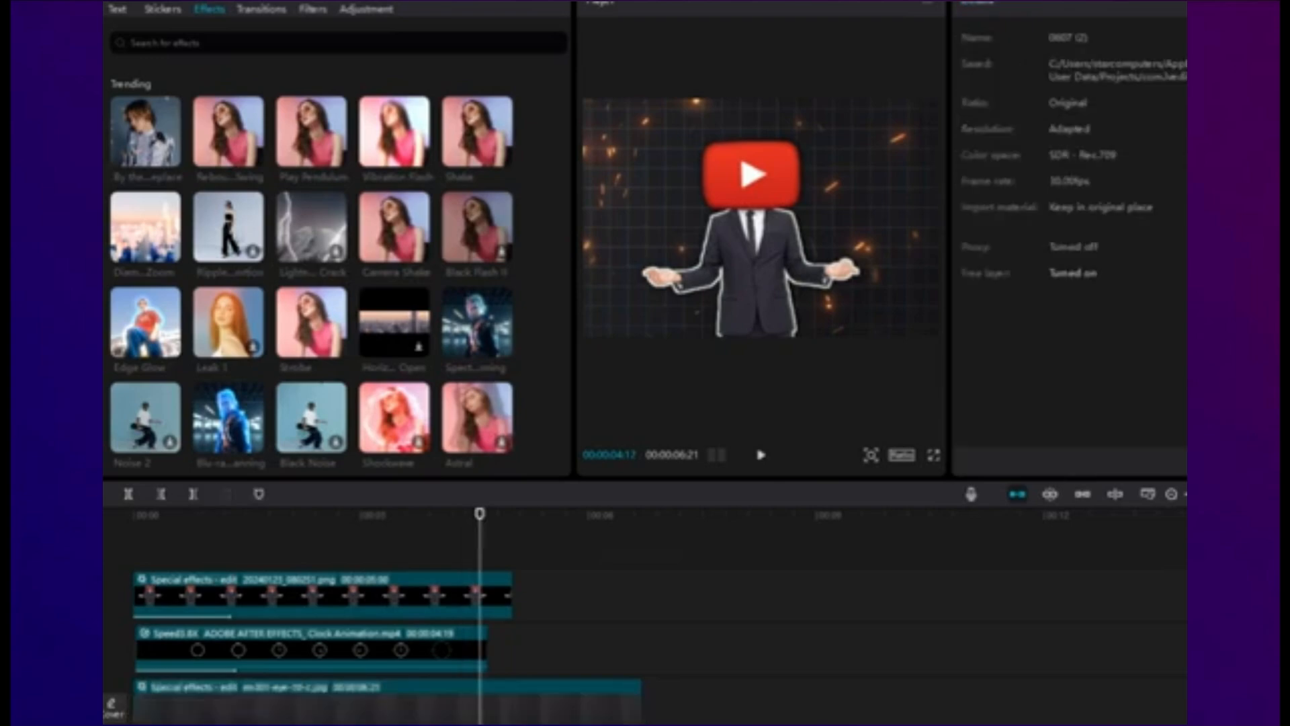
pyautogui.moveTo(485, 561); pyautogui.dragTo(465, 579)
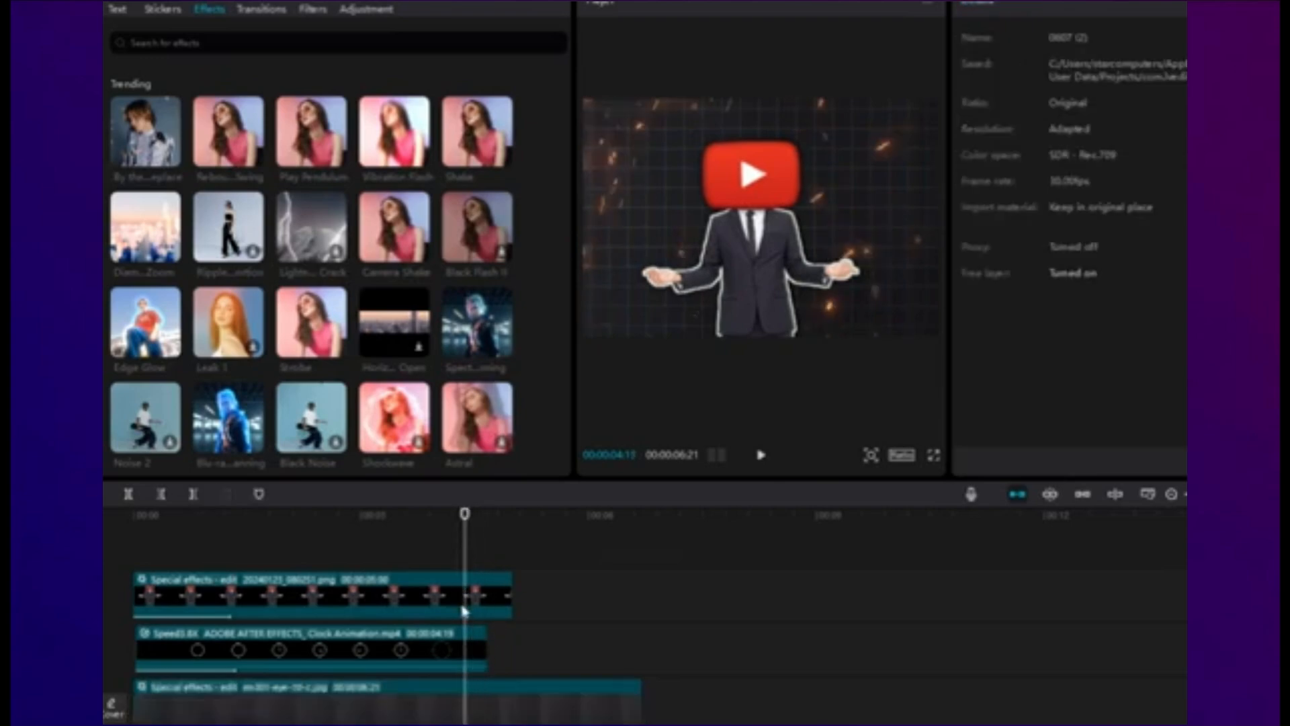
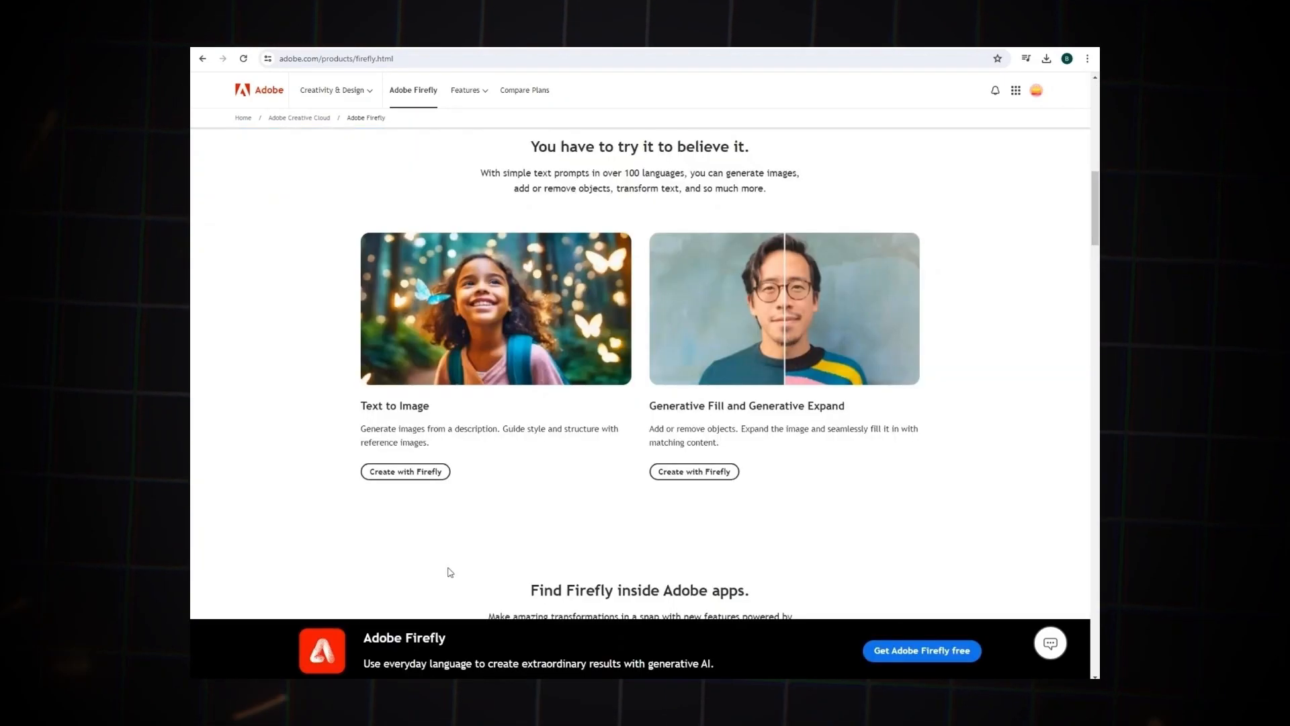
# Open Adobe Firefly's Generative Fill and brush over the laptop area along the left edge of the yellow-hoodie man image.
pyautogui.click(694, 471)
pyautogui.click(633, 219)
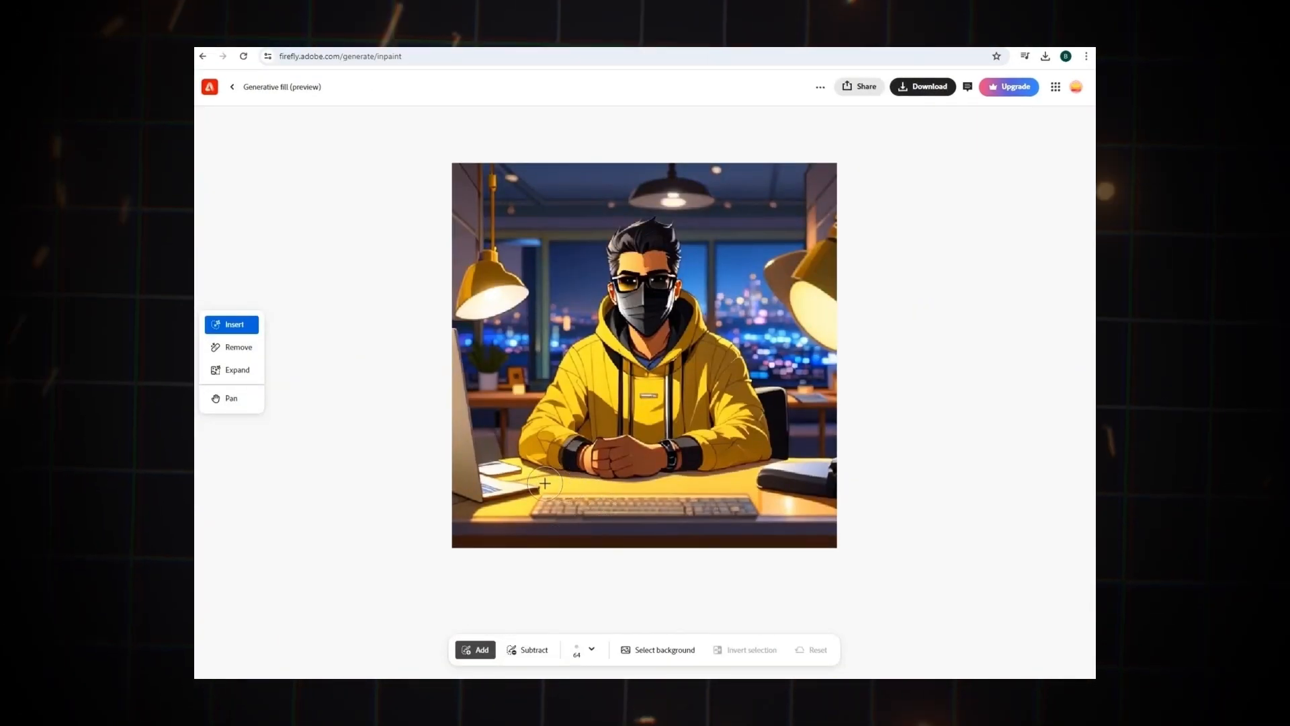
pyautogui.moveTo(455, 336)
pyautogui.mouseDown()
pyautogui.moveTo(459, 491)
pyautogui.moveTo(476, 462)
pyautogui.mouseUp()
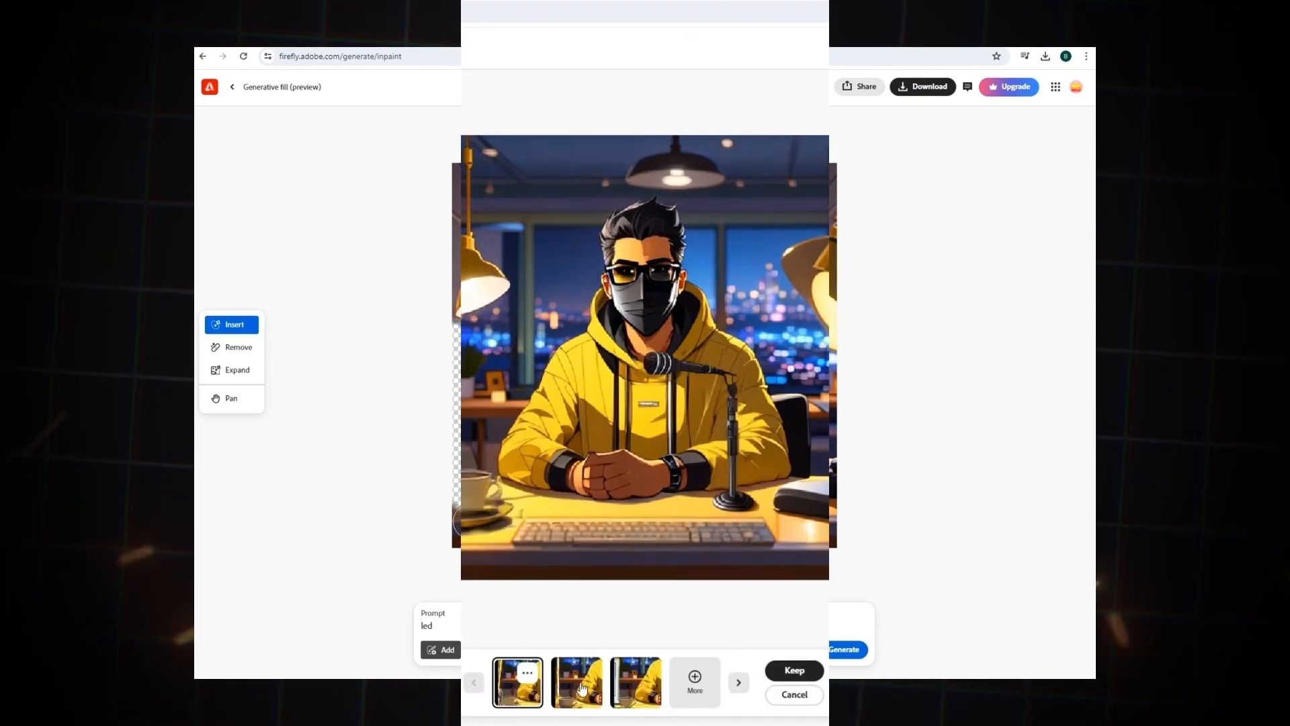
# Compare the generated microphone variations, generate more of them, and select the second variation.
pyautogui.click(590, 640)
pyautogui.click(623, 686)
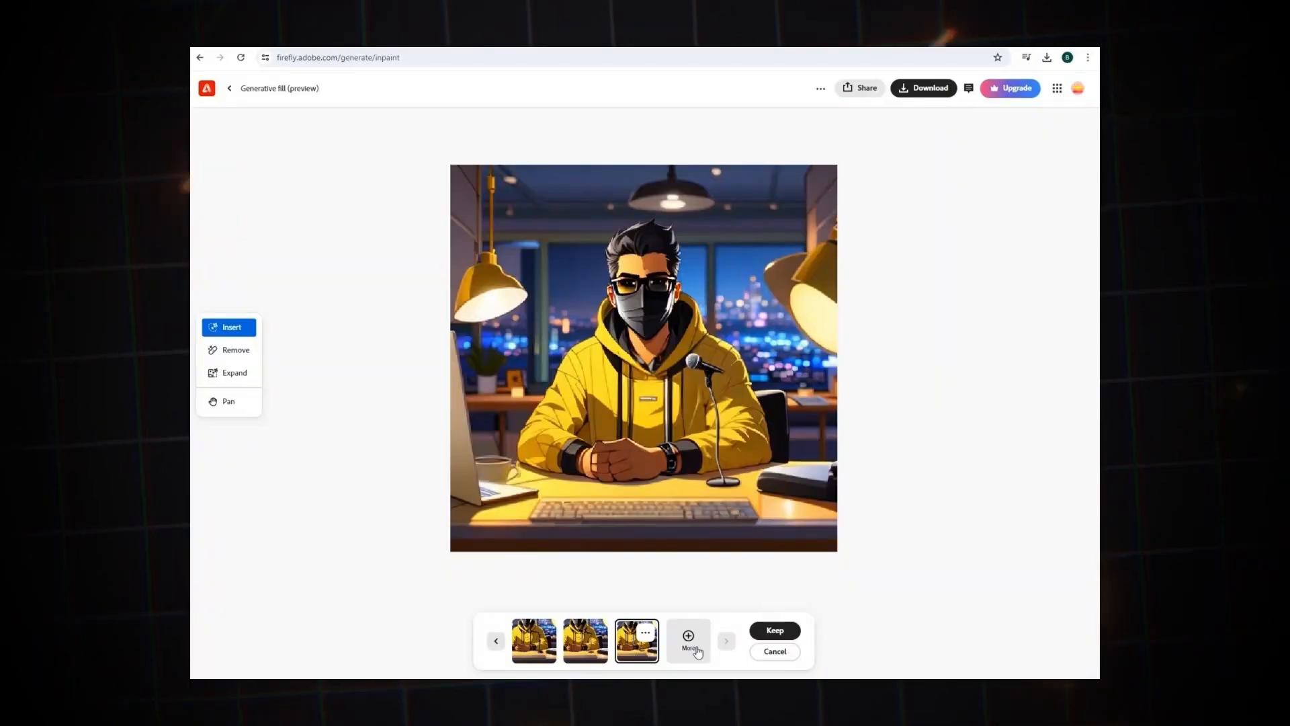
pyautogui.click(688, 638)
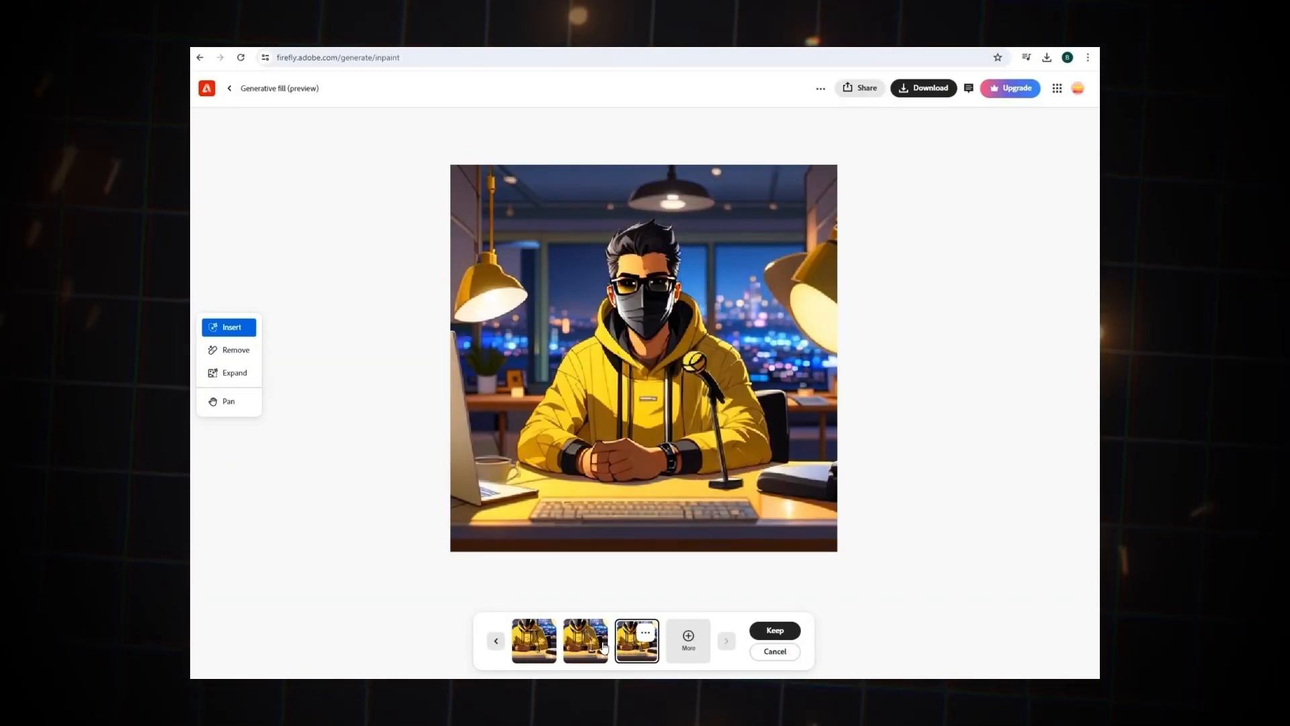
pyautogui.click(585, 640)
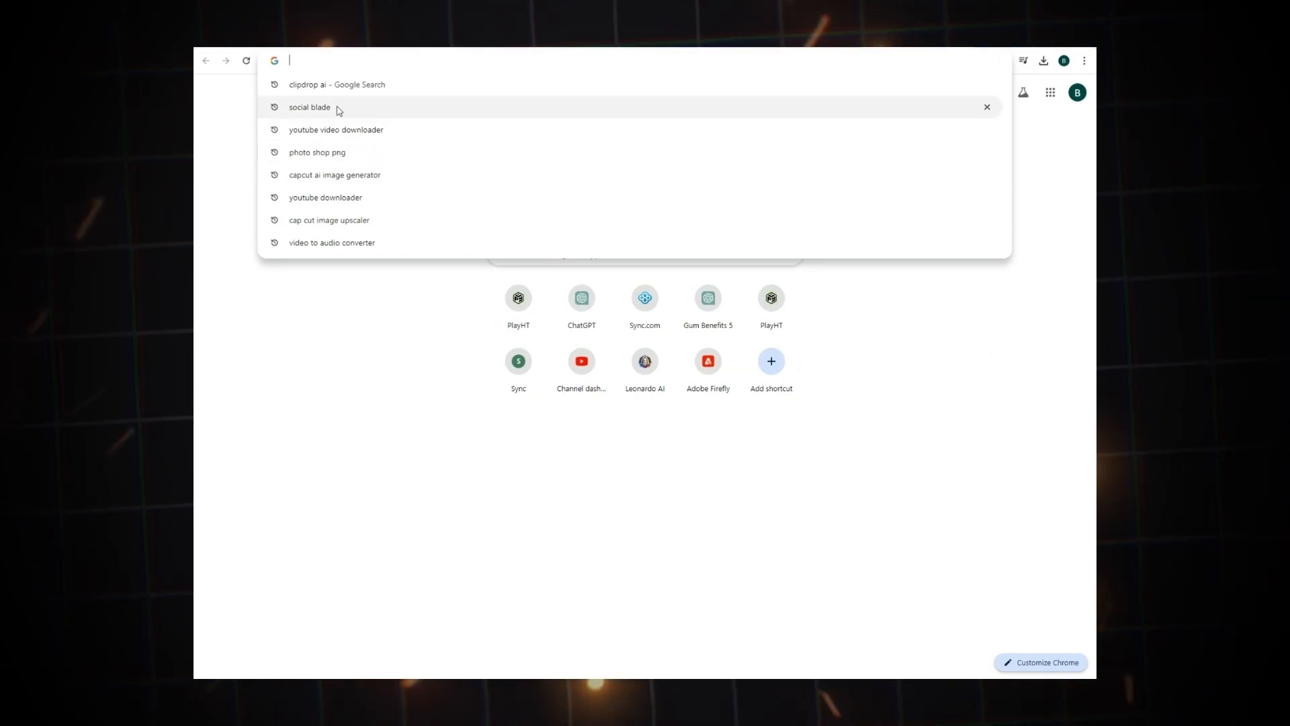
# Search Google for clipdrop ai, open the Clipdrop site and look through its list of tools.
pyautogui.click(338, 85)
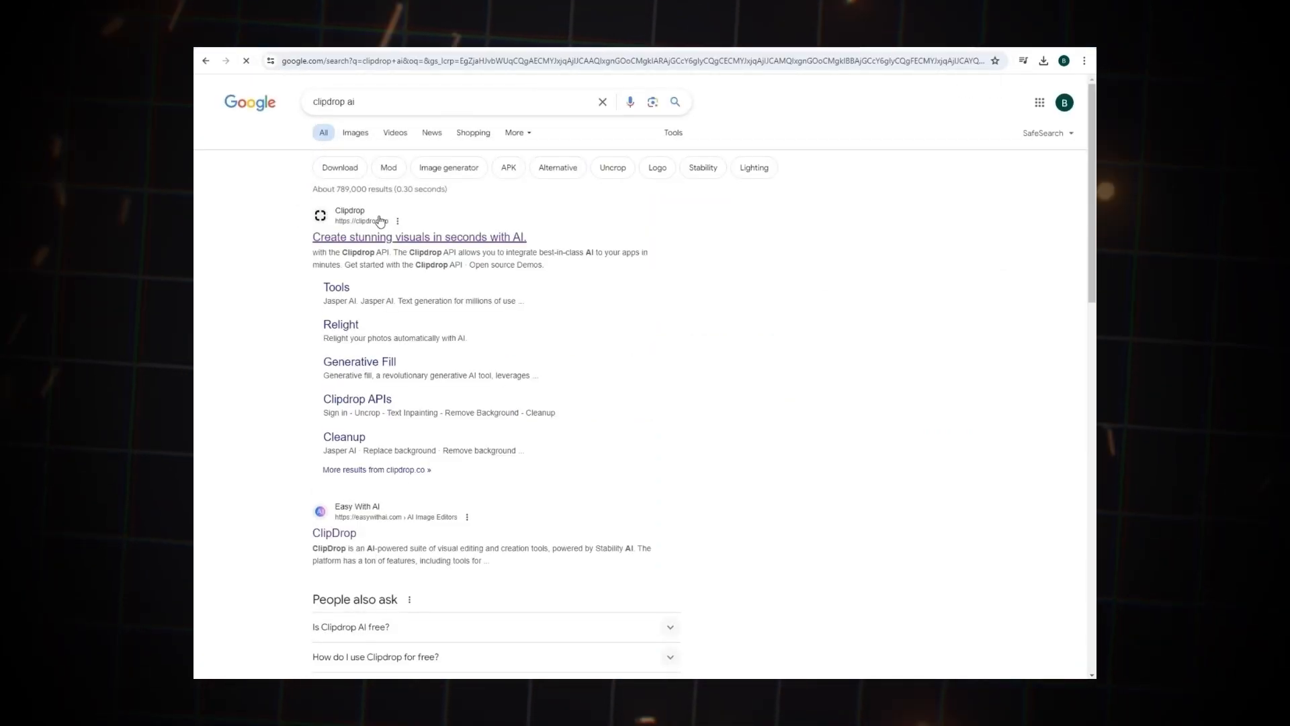
pyautogui.click(689, 91)
pyautogui.scroll(-6, 573, 360)
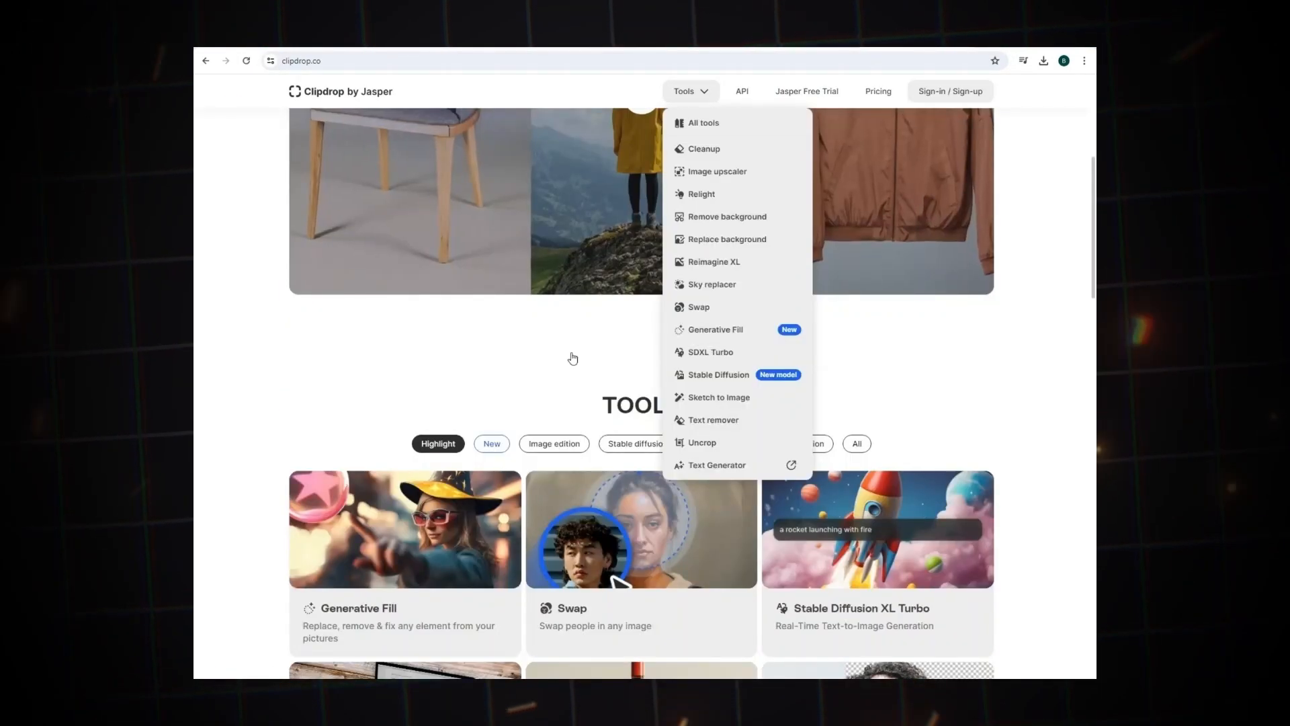
pyautogui.click(687, 94)
pyautogui.click(687, 94)
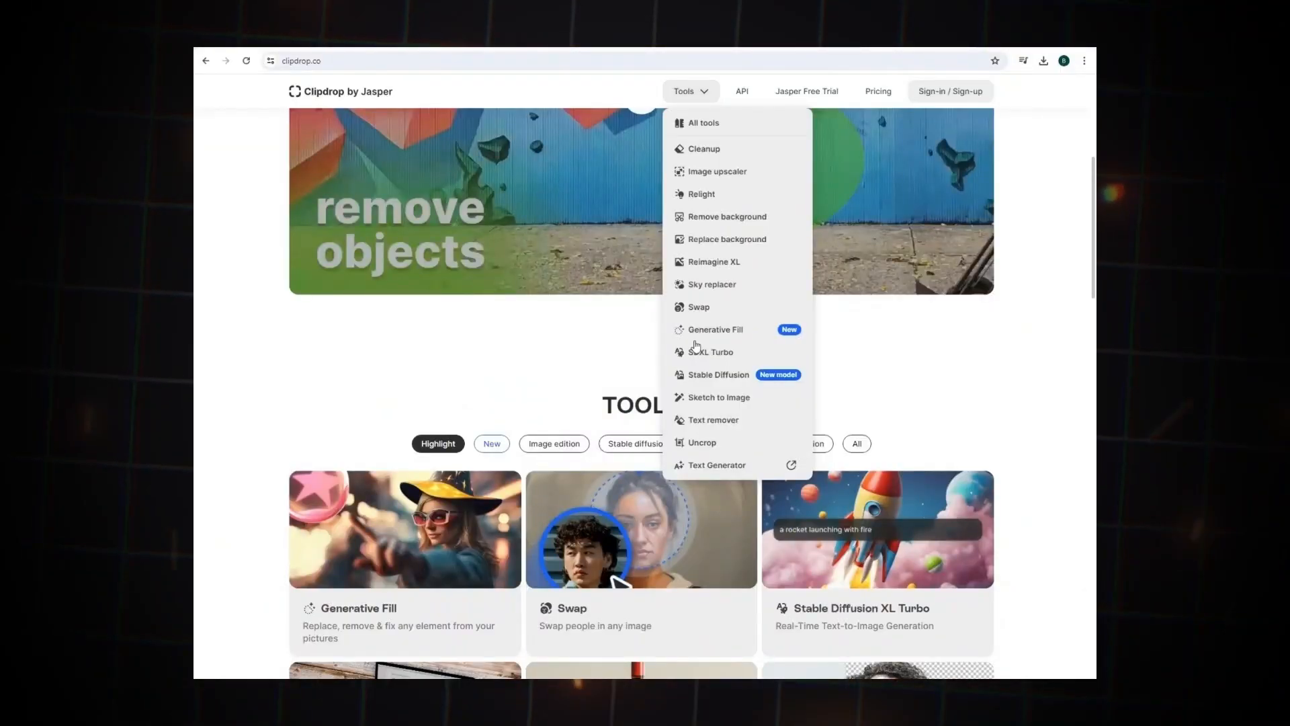
# Open Clipdrop's Text remover and upload the image TextToImage_15_20240429 from the Downloads folder.
pyautogui.click(699, 422)
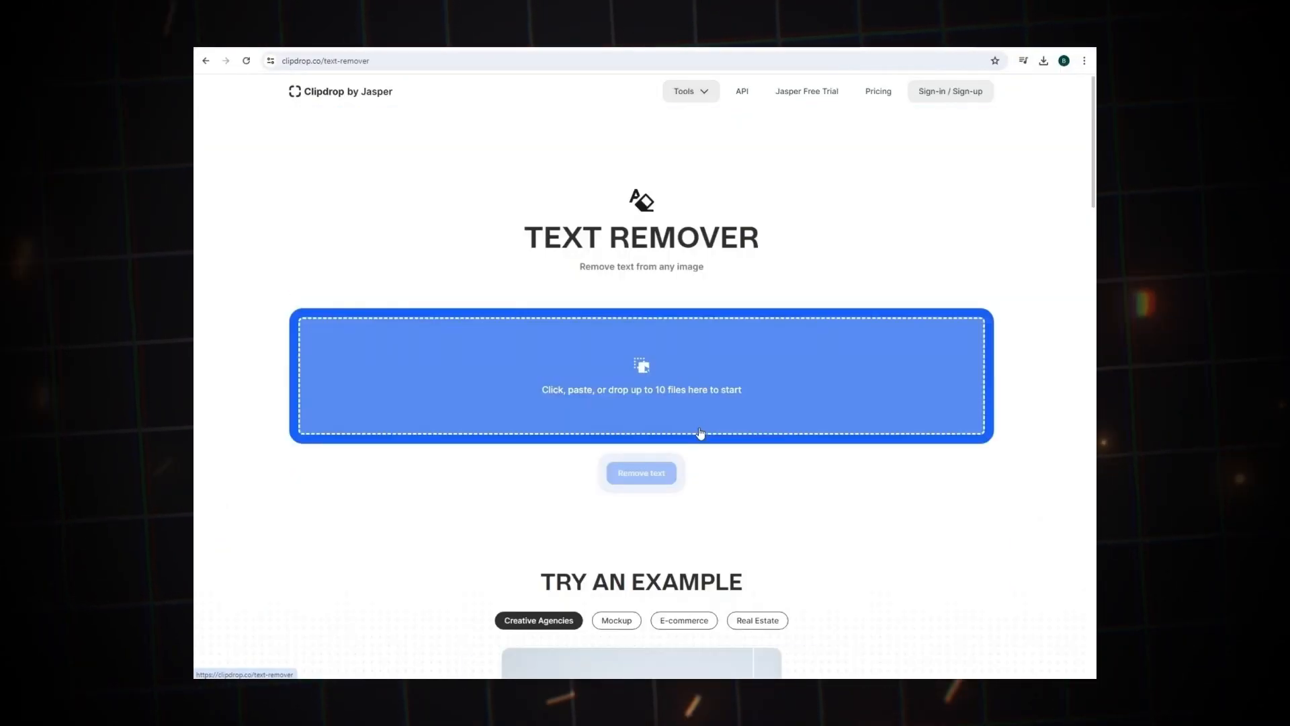
pyautogui.click(648, 386)
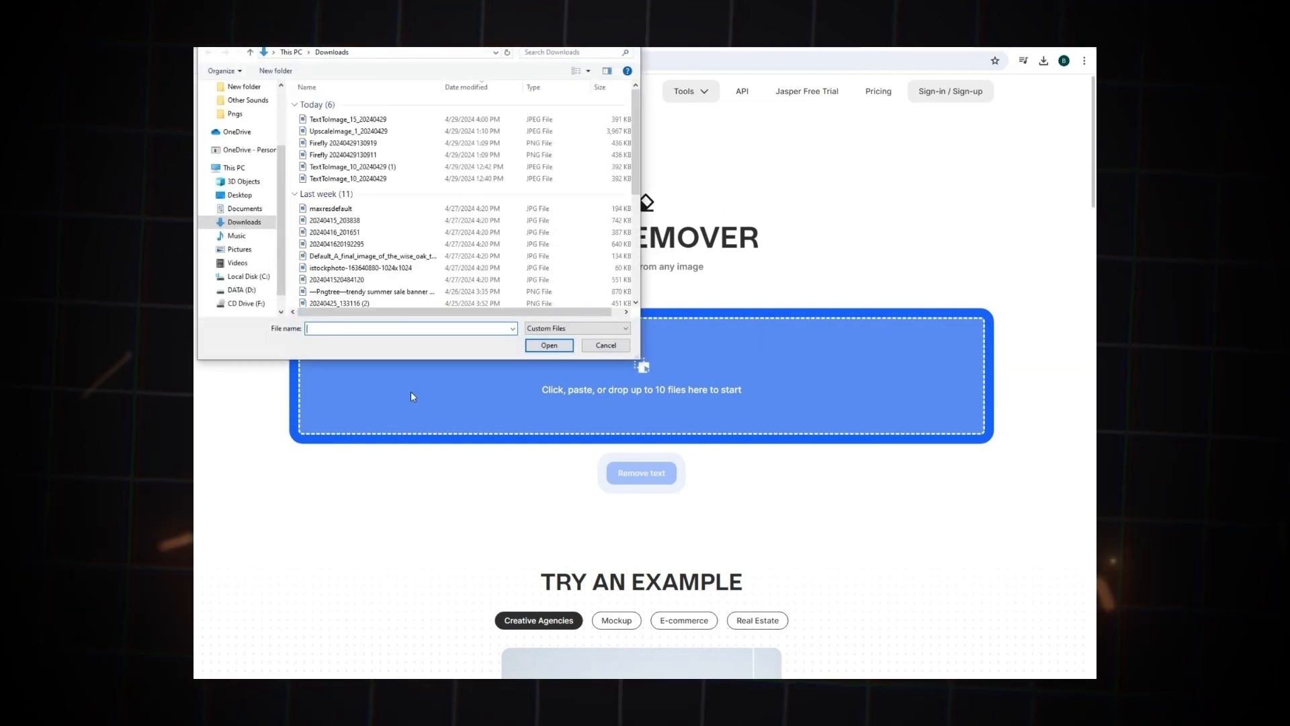
pyautogui.doubleClick(349, 120)
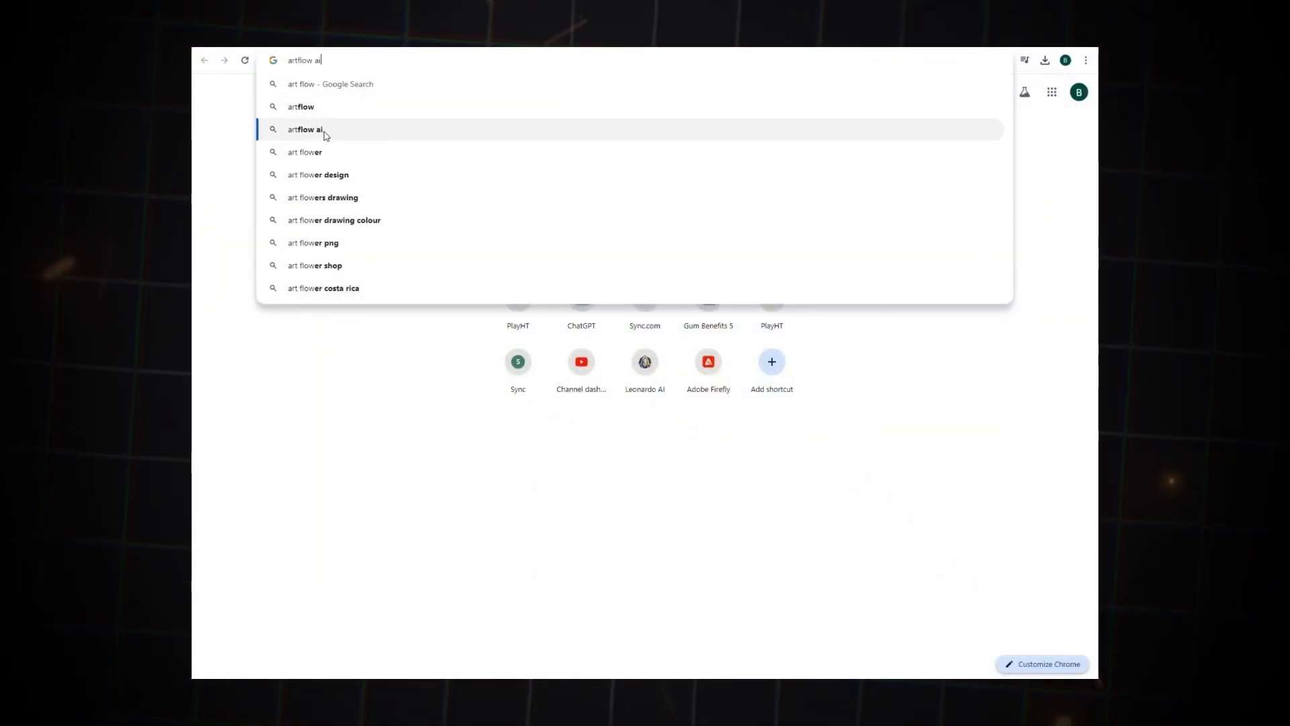
# Search Google for artflow ai, open the Artflow.ai app and go to its video section.
pyautogui.click(321, 131)
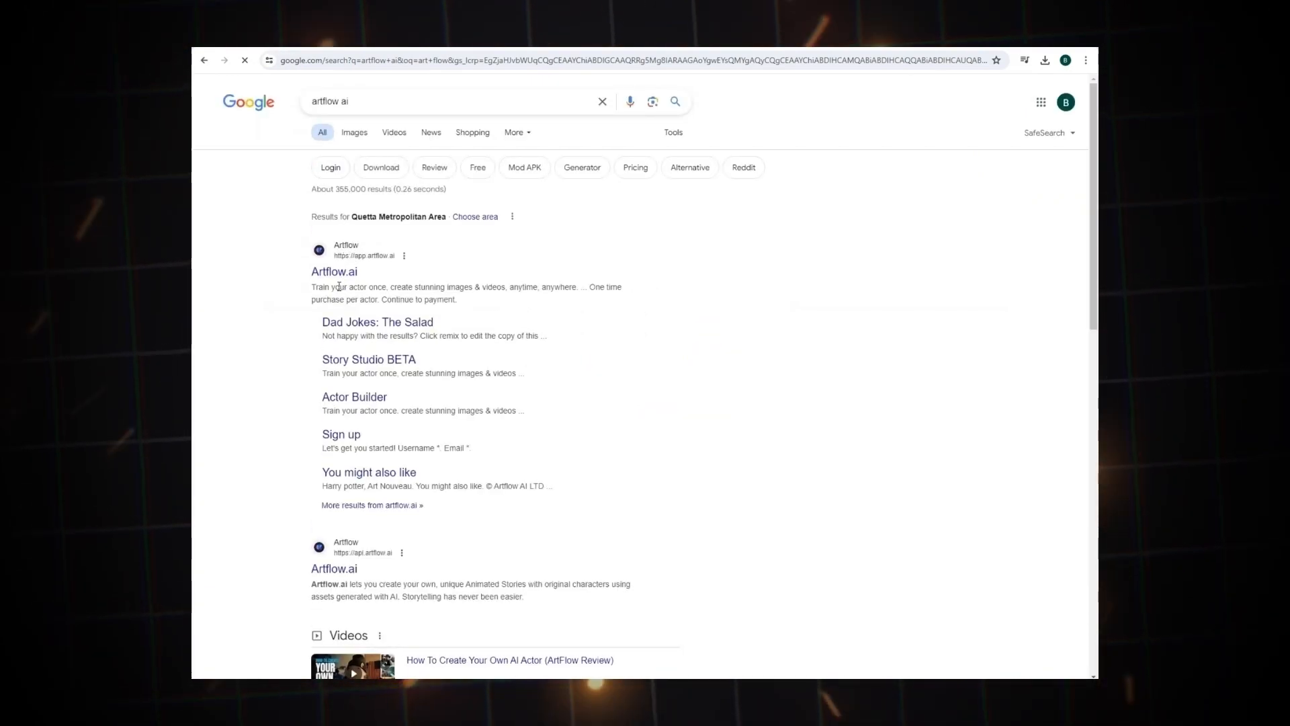
pyautogui.click(338, 274)
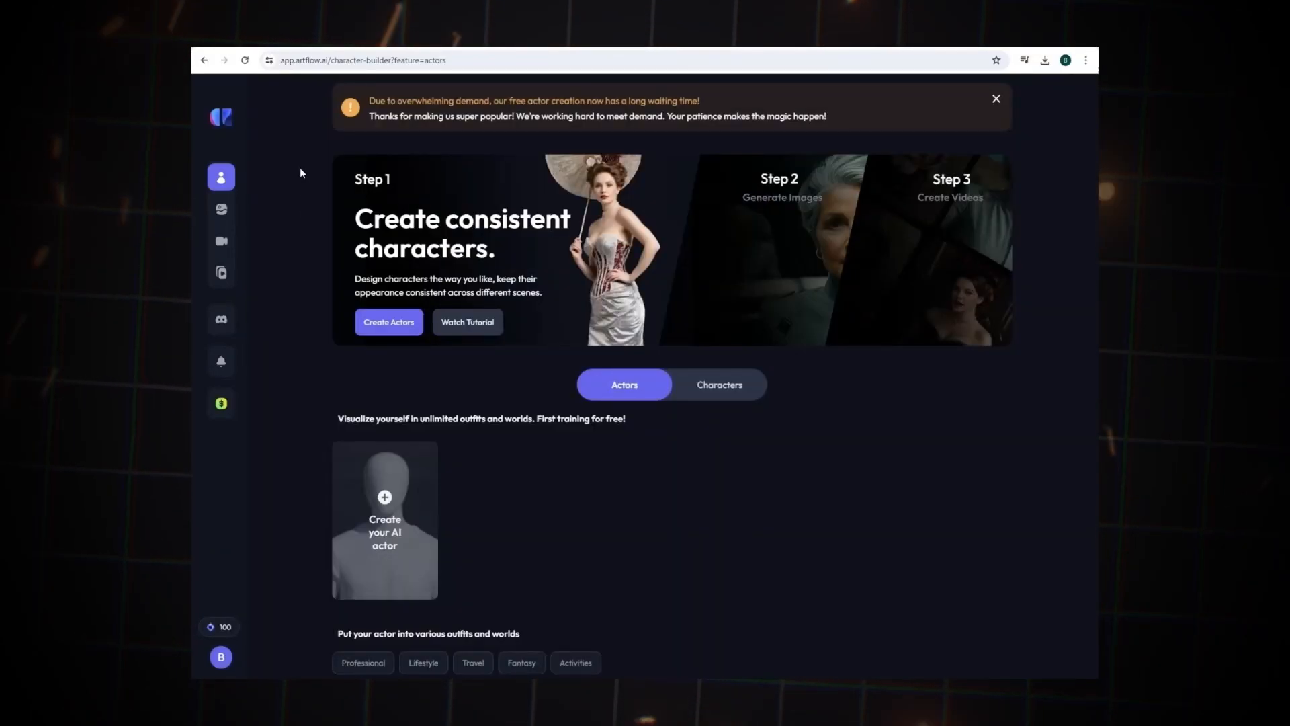
pyautogui.click(226, 247)
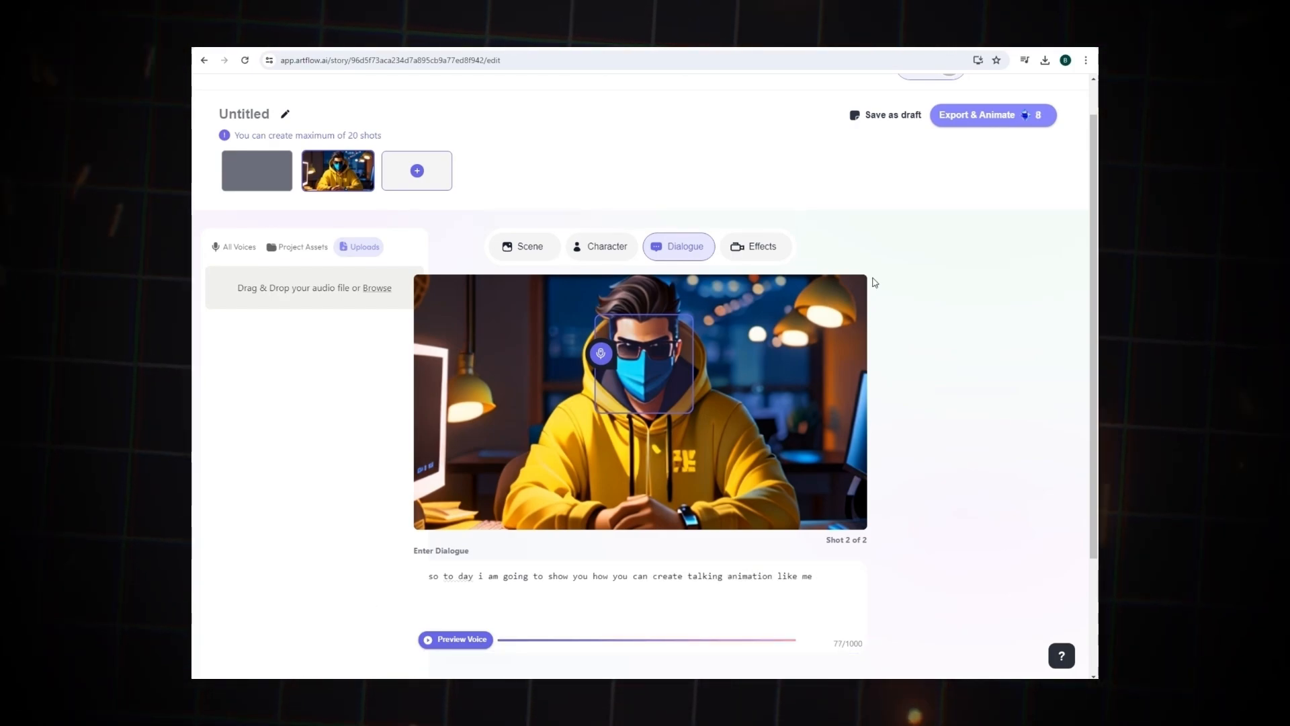
# Export and animate the Artflow story with the masked man in the yellow hoodie and his dialogue.
pyautogui.moveTo(965, 123)
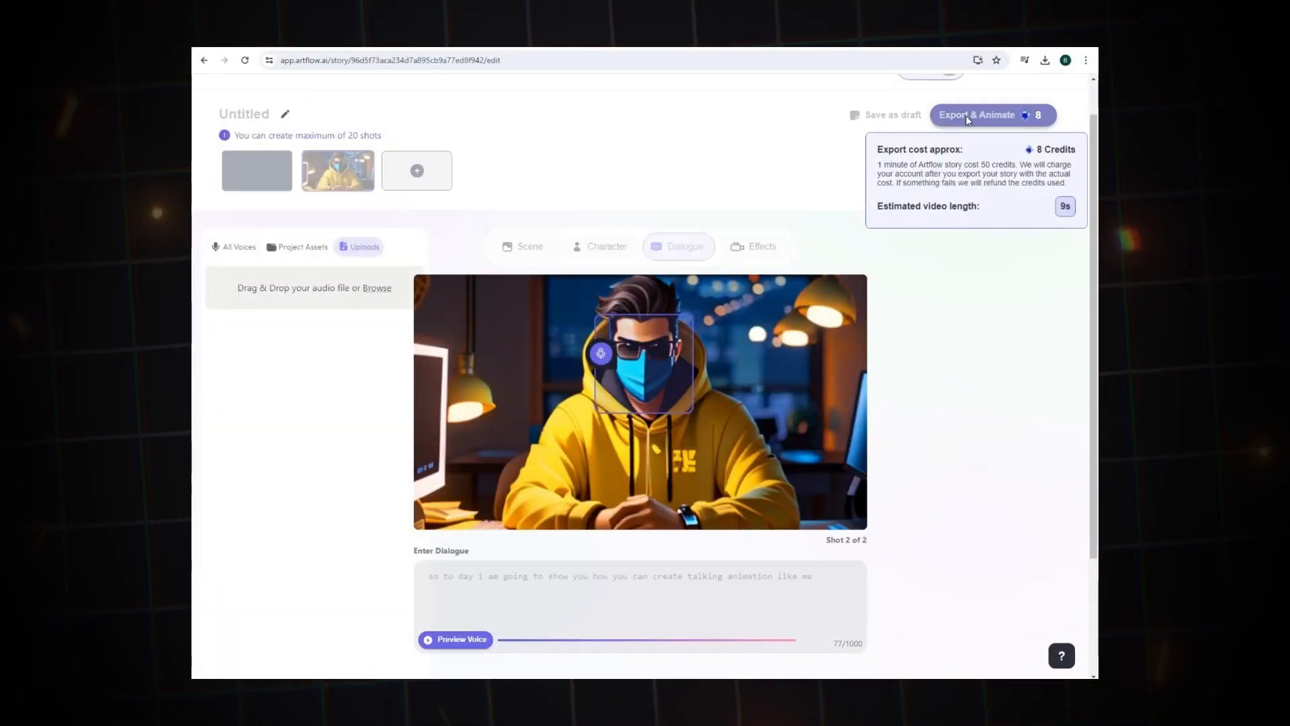
pyautogui.click(967, 118)
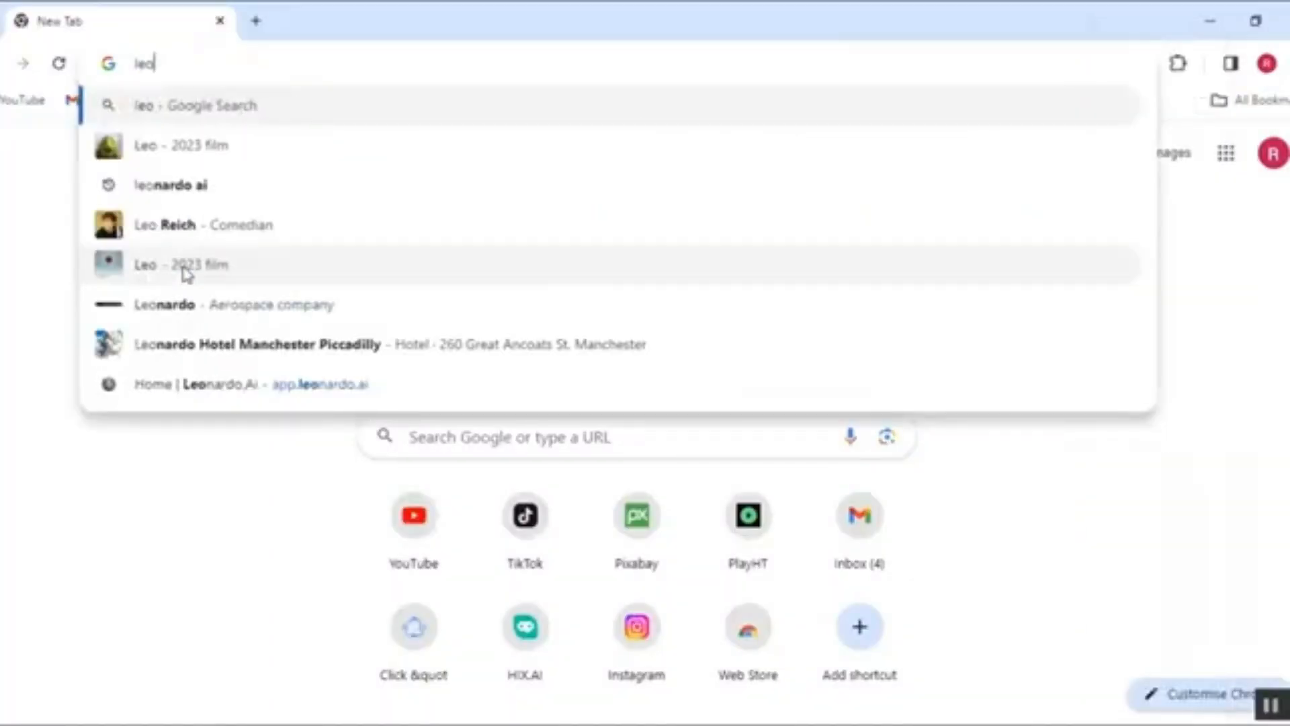
# Search Google for leonardo ai and open the sponsored Leonardo.ai result.
pyautogui.write('nardo ')
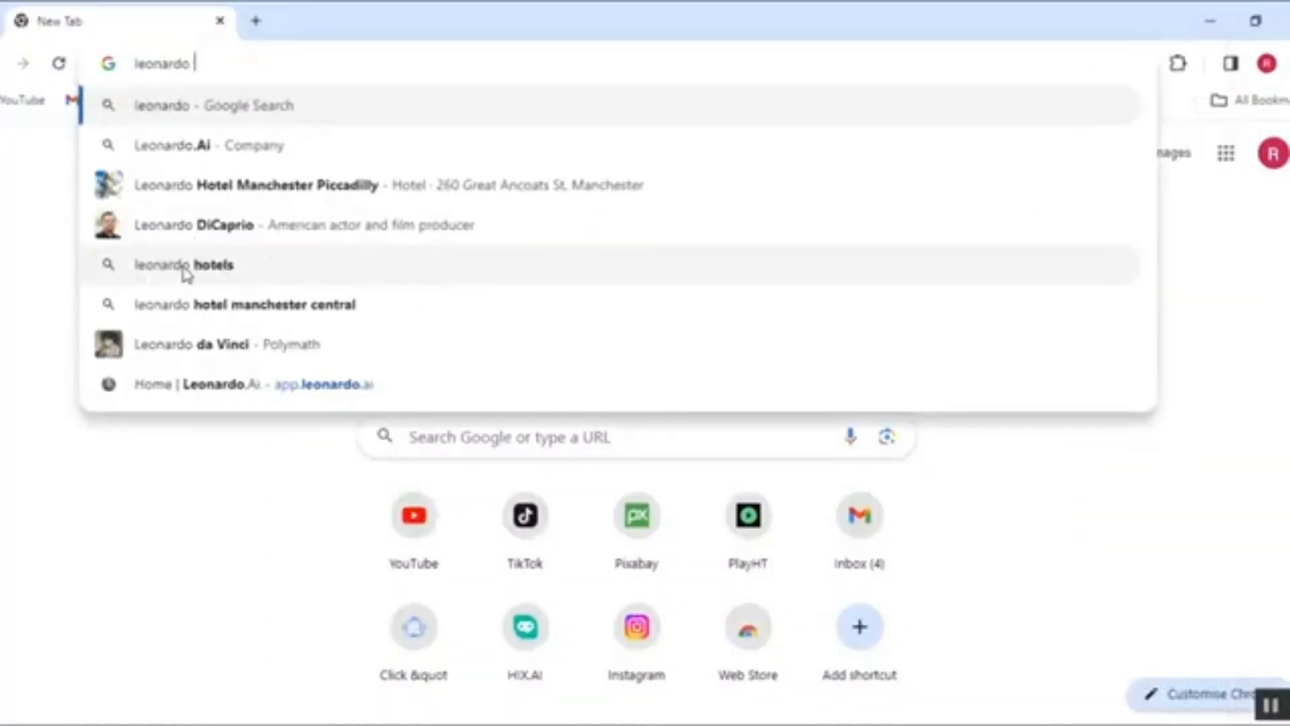
pyautogui.write('ai')
pyautogui.press('Return')
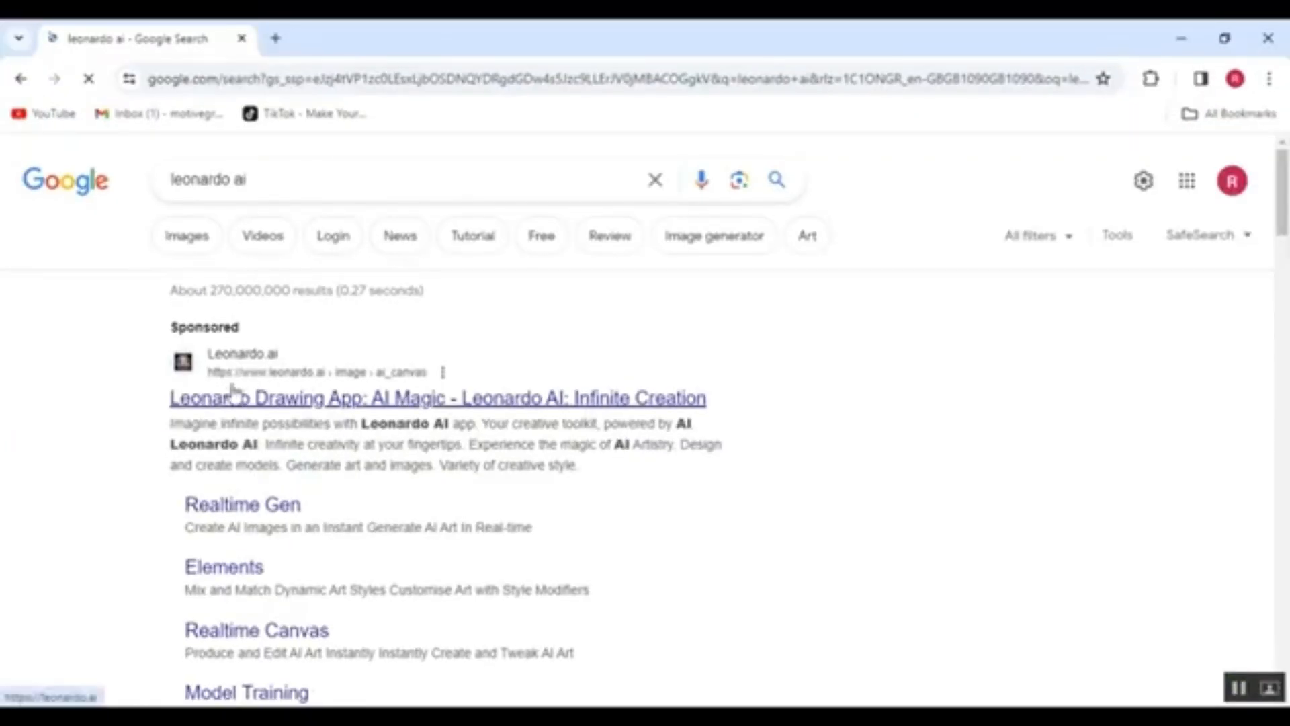
pyautogui.click(232, 393)
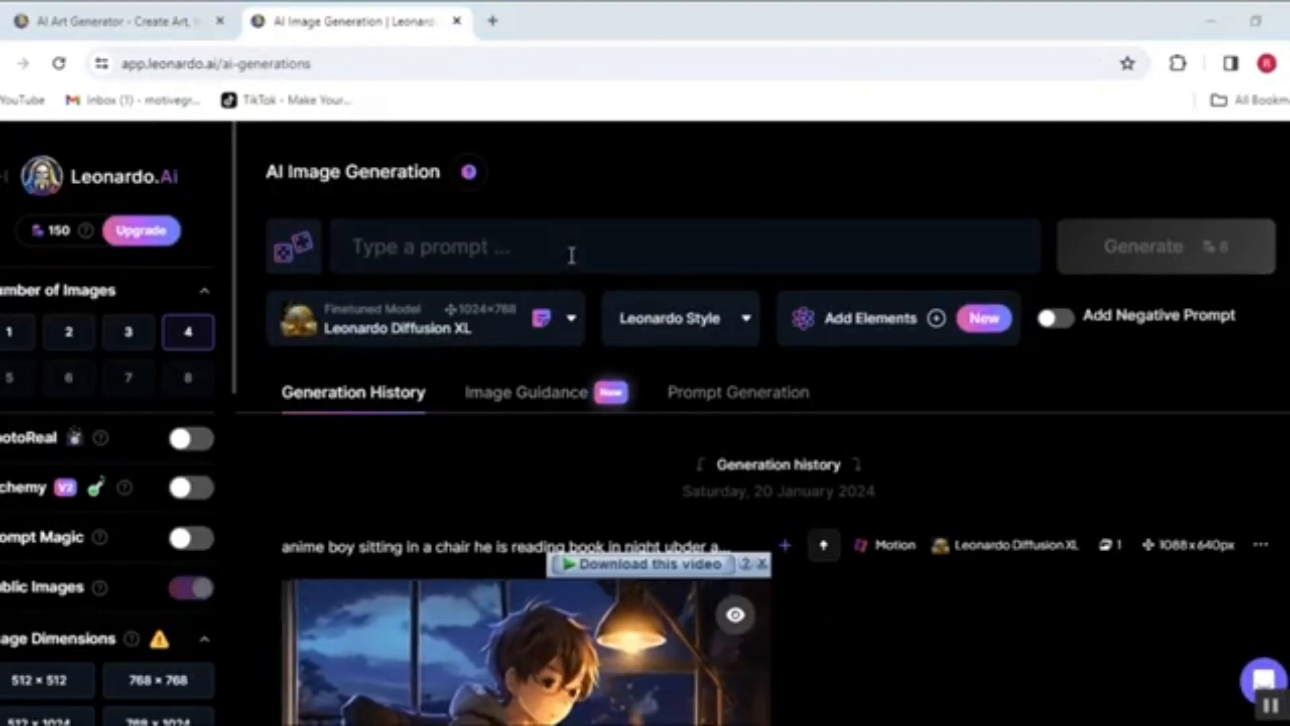
# Generate four images in Leonardo.Ai from the pasted prompt of an anime businessman in a green hoodie and deep black sunglasses with laptop and microphone.
pyautogui.rightClick(460, 250)
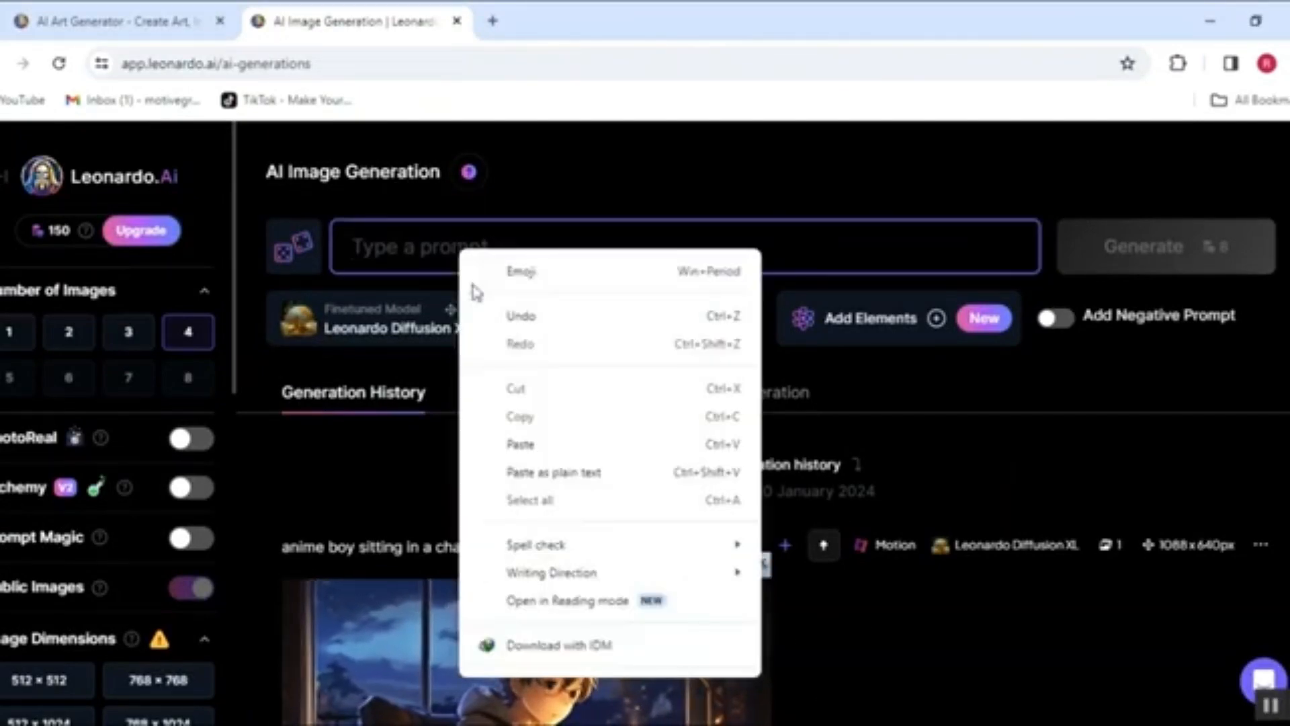
pyautogui.click(530, 443)
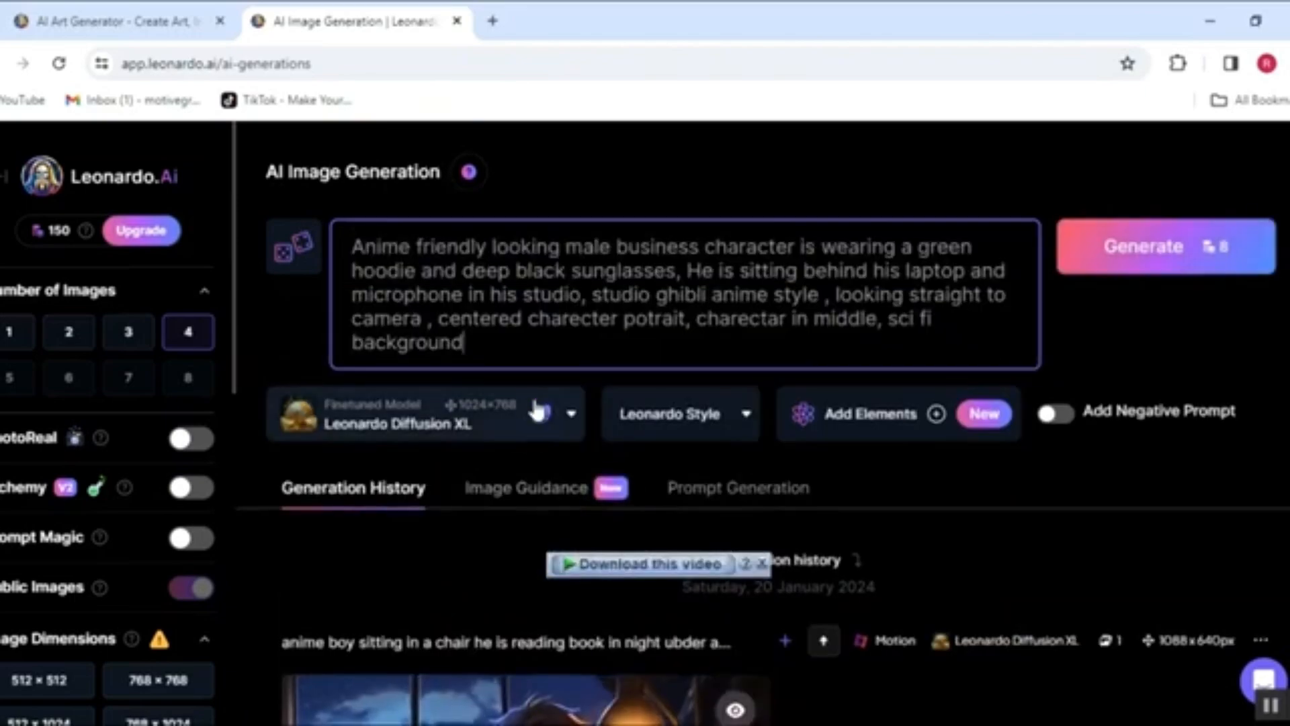
pyautogui.click(1083, 264)
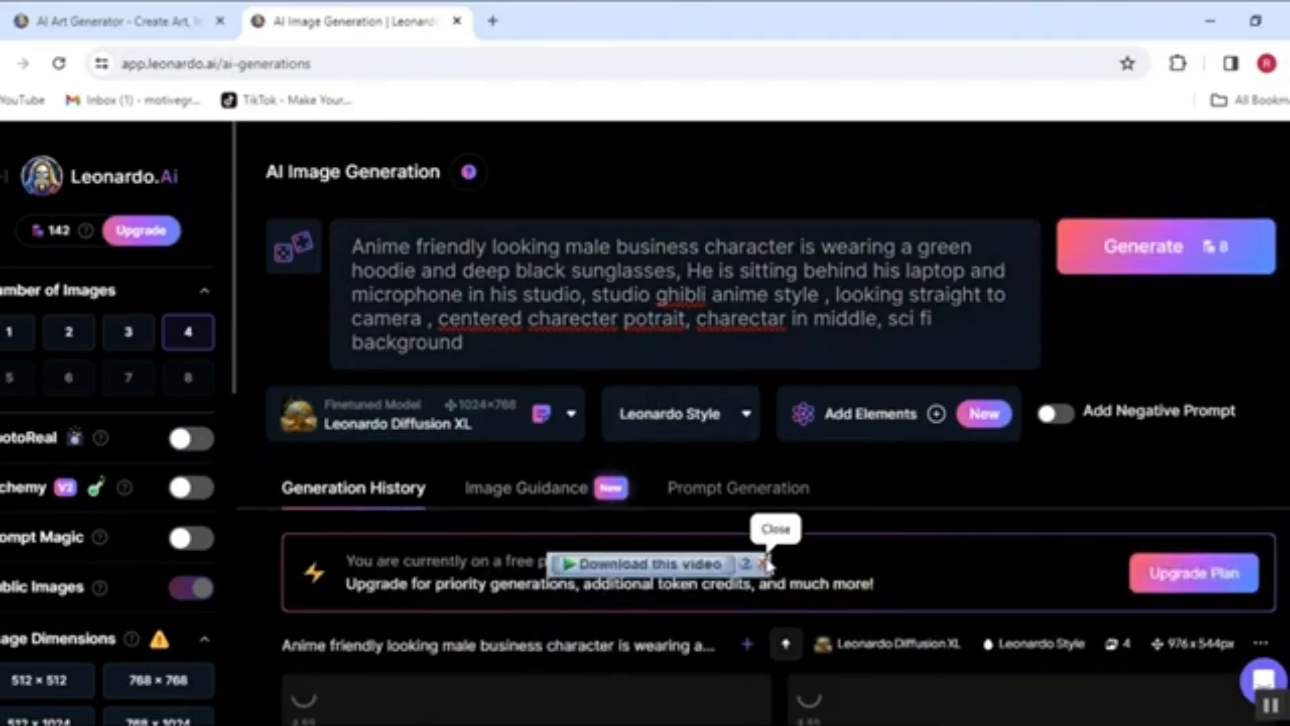
pyautogui.click(765, 563)
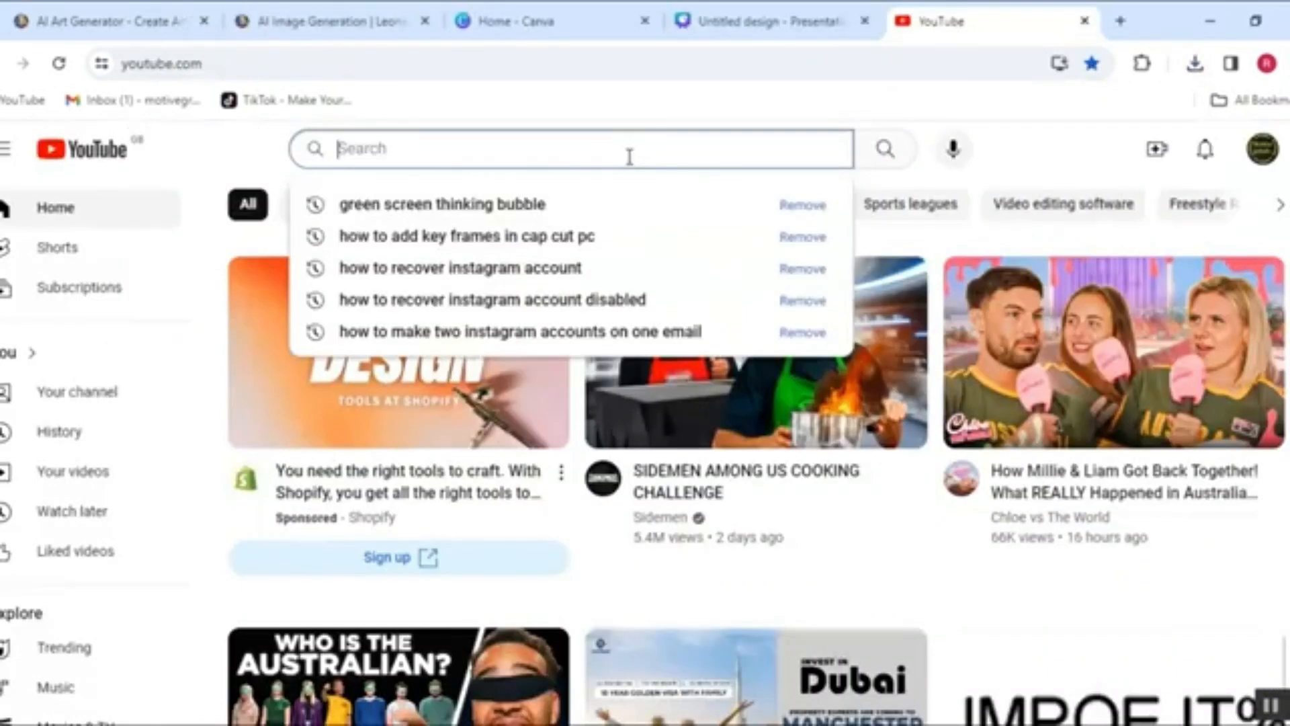
# Search YouTube for "Green screen talking mouth" and look through the green screen mouth animation videos in the results.
pyautogui.write('G')
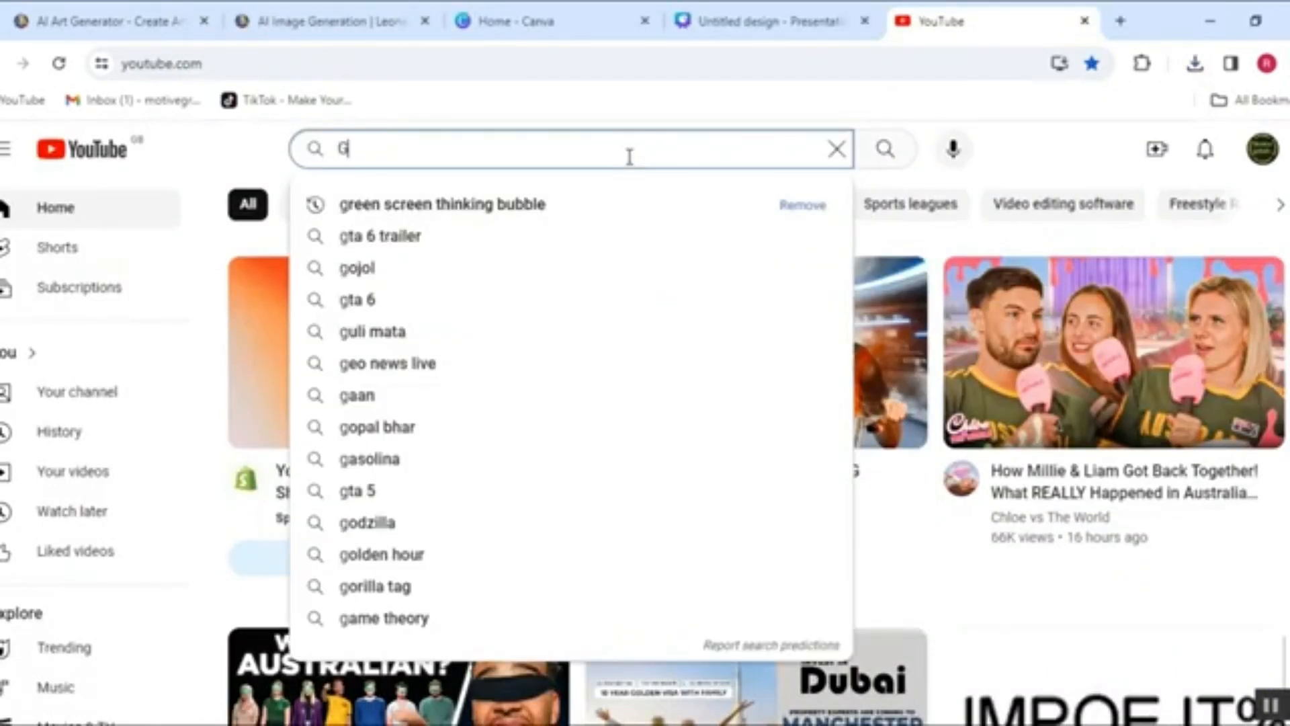
pyautogui.write('reen scr')
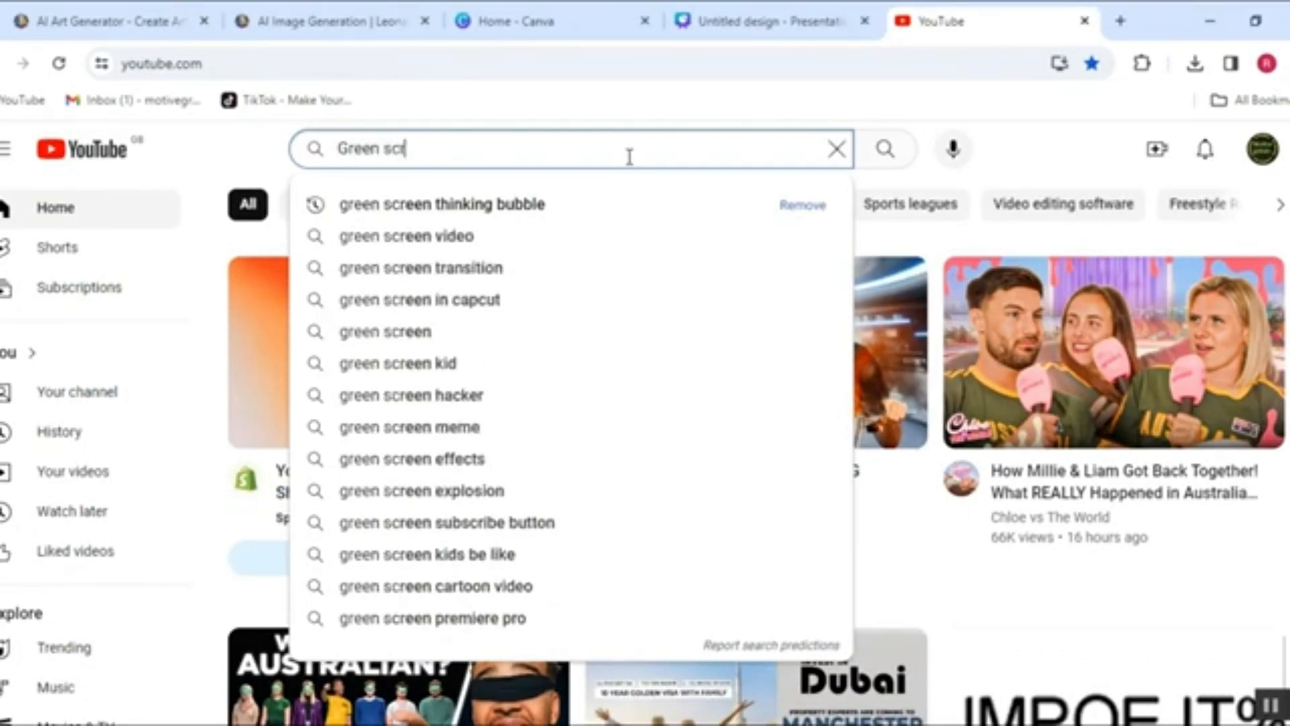
pyautogui.write('een ')
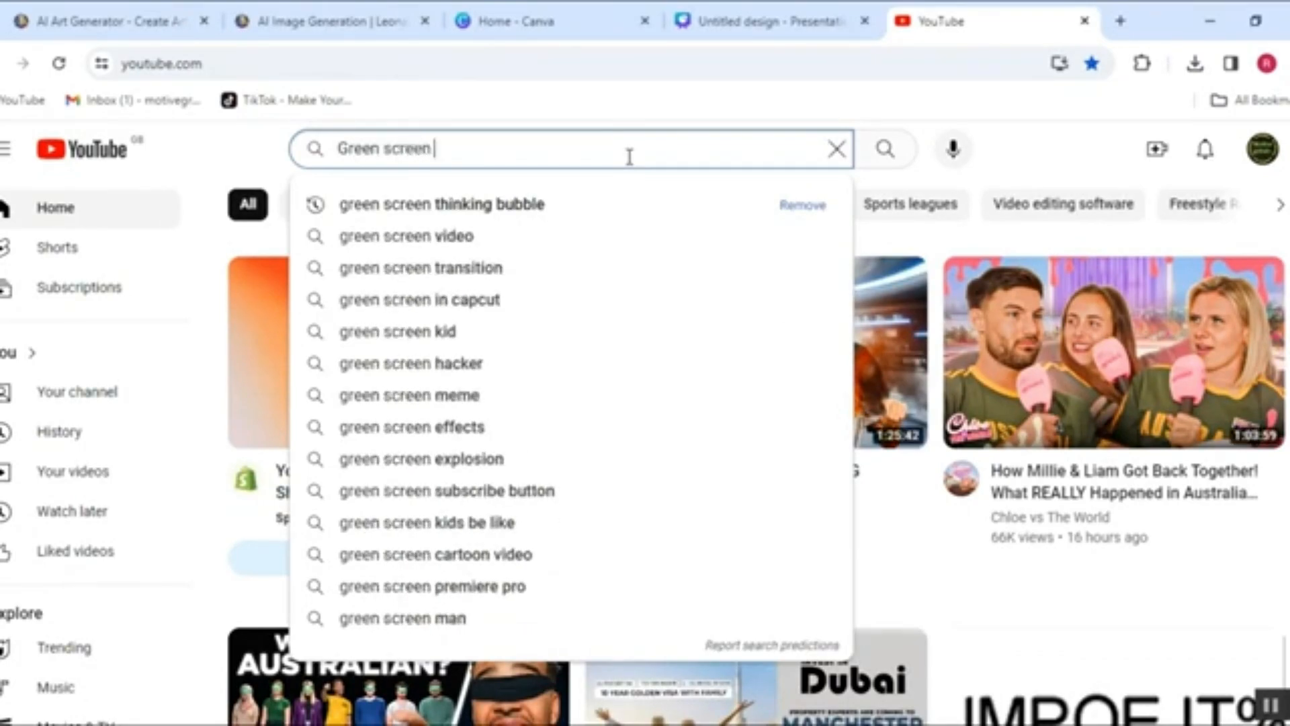
pyautogui.write('talking mouth')
pyautogui.press('Return')
pyautogui.scroll(-3, 425, 475)
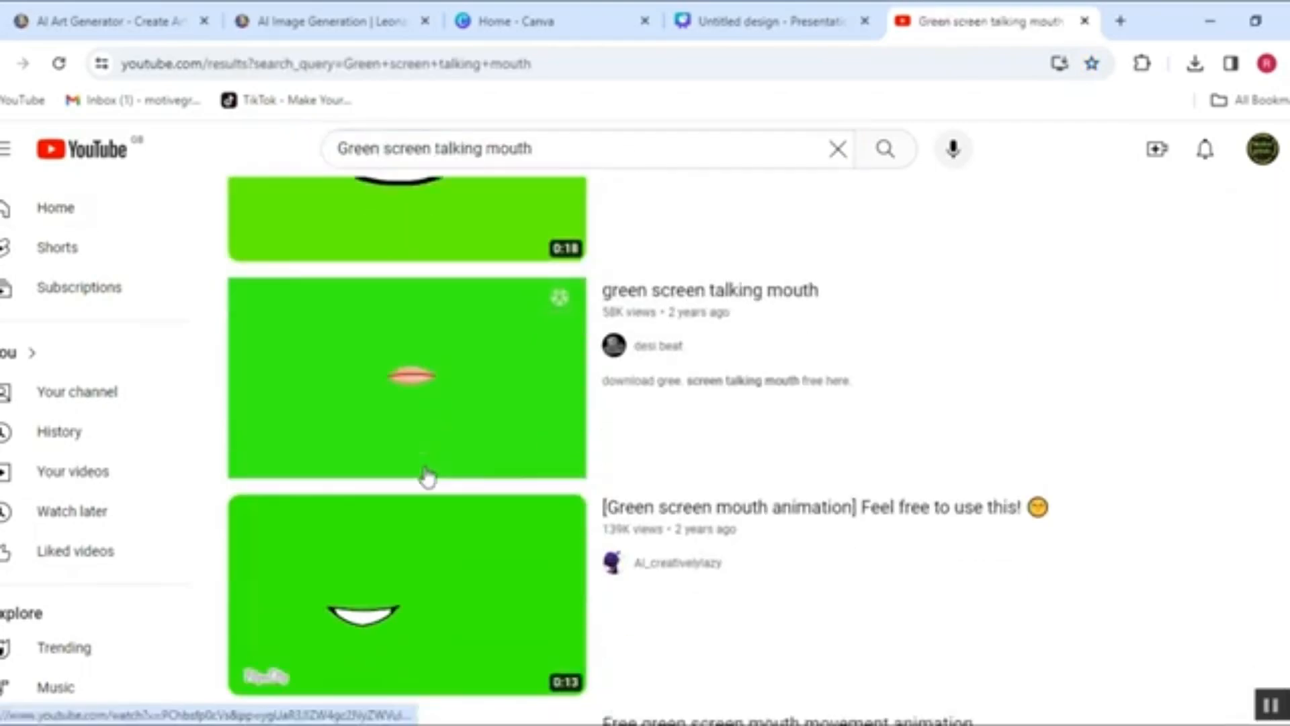
pyautogui.scroll(-1, 428, 474)
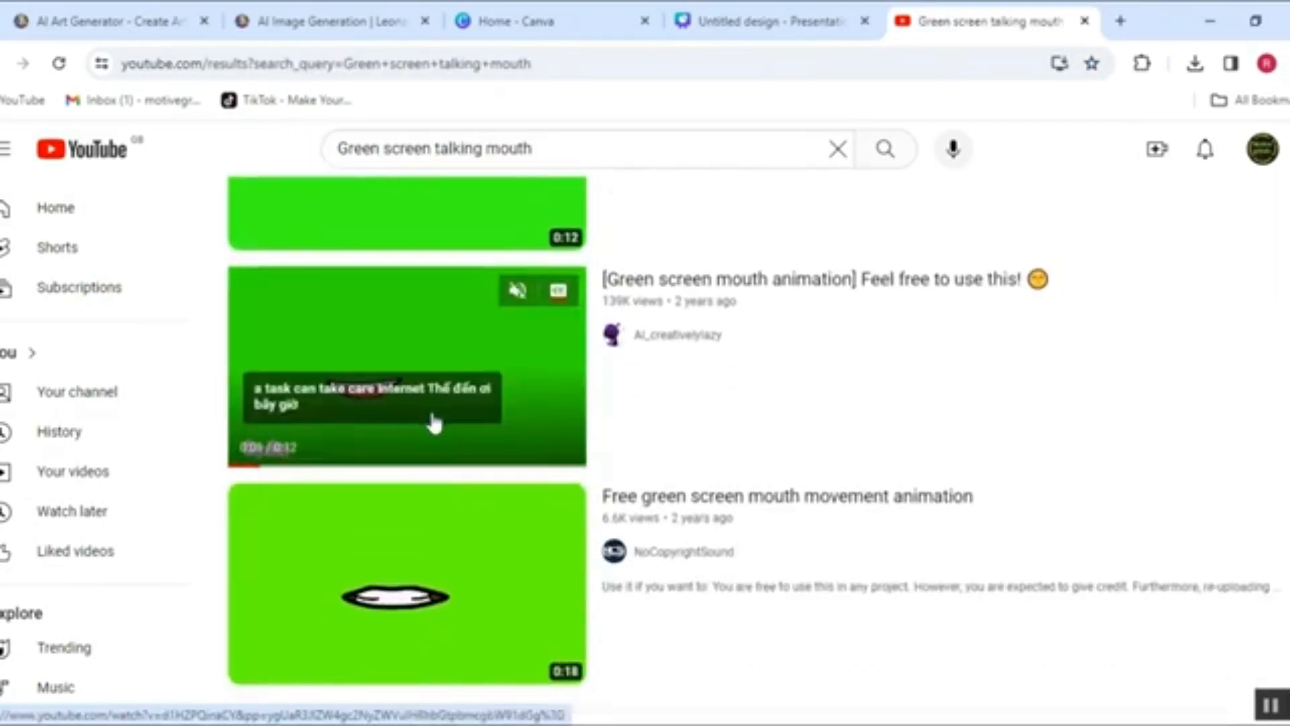
pyautogui.scroll(-3, 429, 466)
pyautogui.scroll(-10, 435, 423)
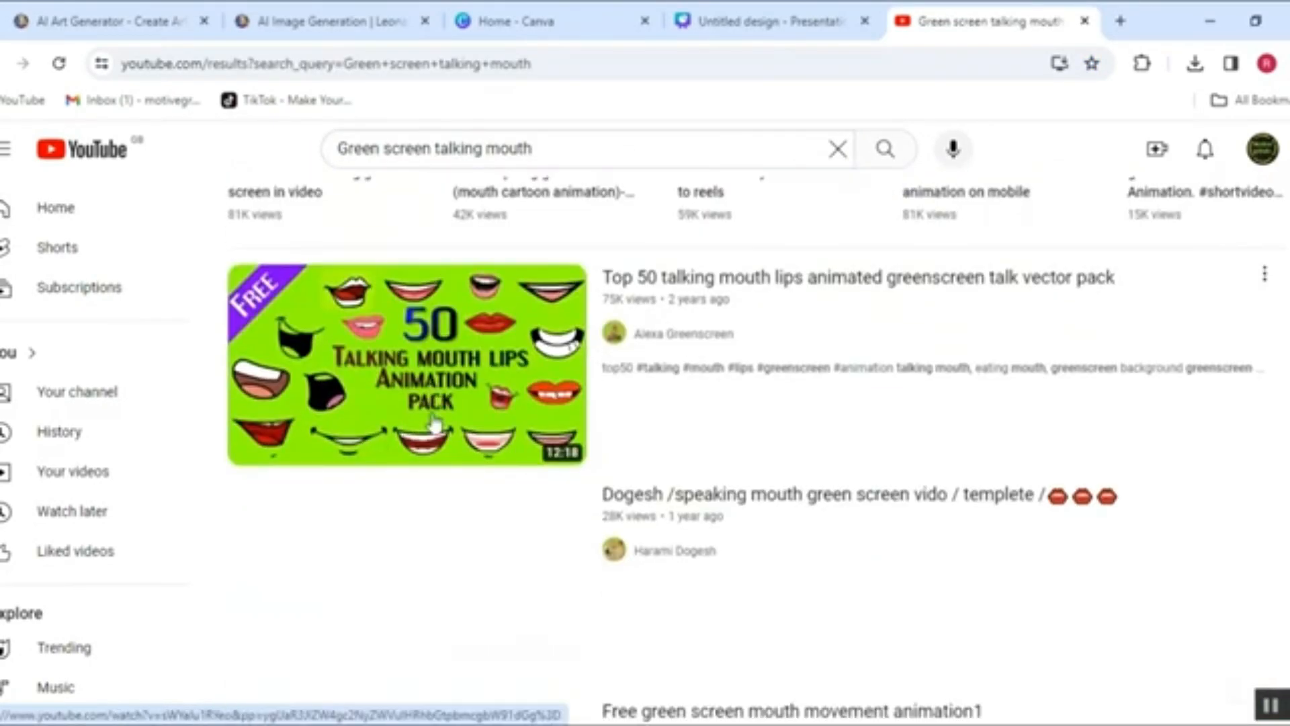
pyautogui.scroll(-3, 435, 423)
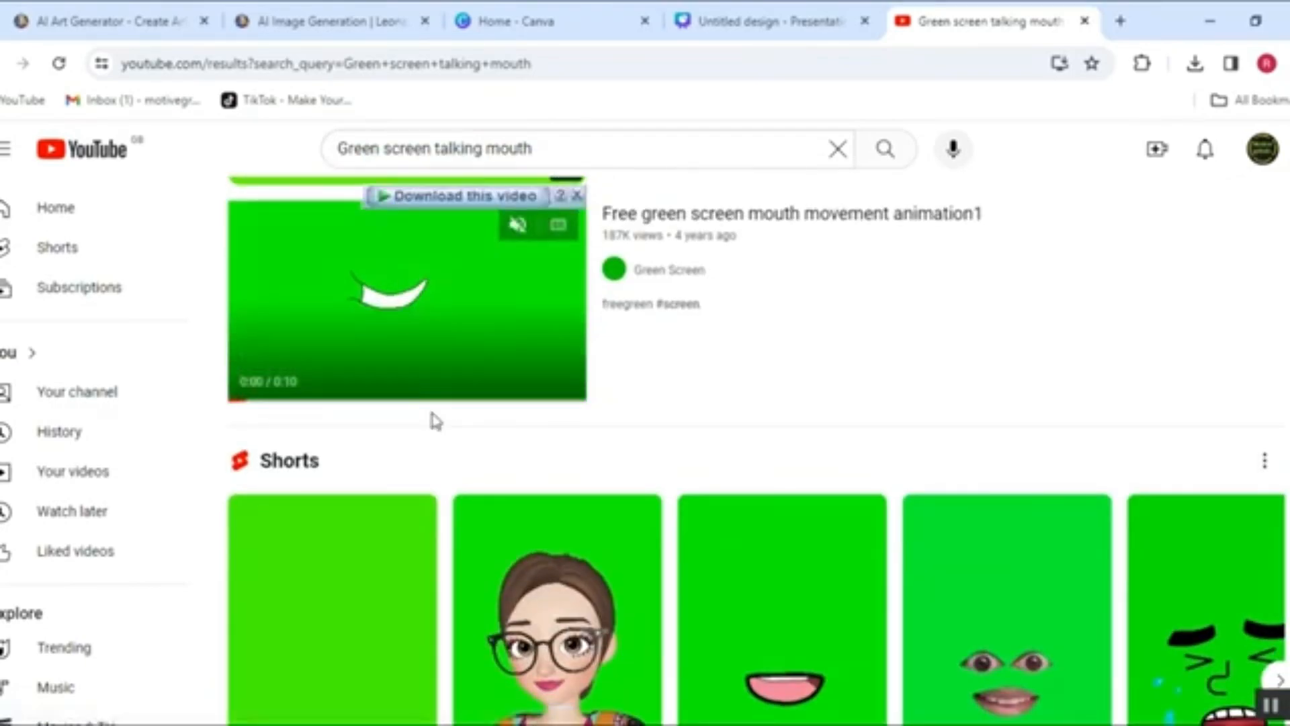
pyautogui.scroll(-10, 435, 422)
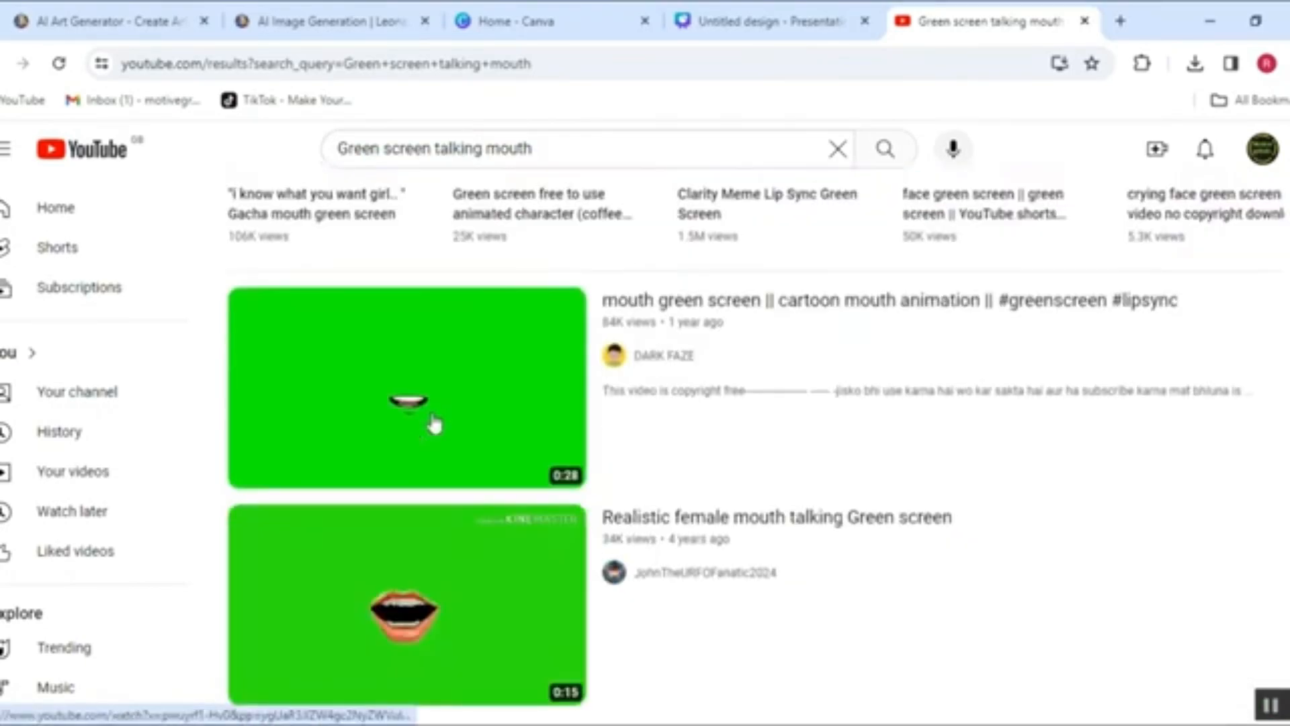
pyautogui.moveTo(437, 416)
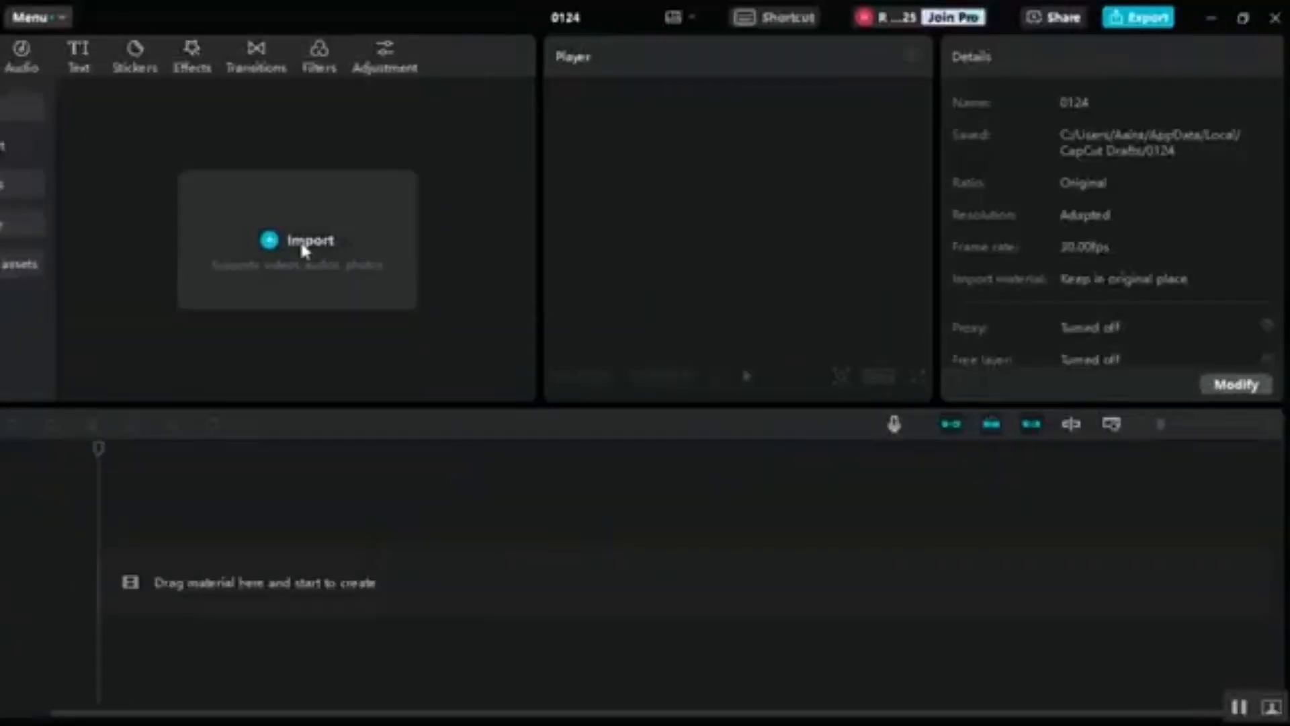
# Import the Leonardo_Diffusion_XL_Anime image of the man in the green hoodie from Downloads and add it to the timeline.
pyautogui.click(304, 248)
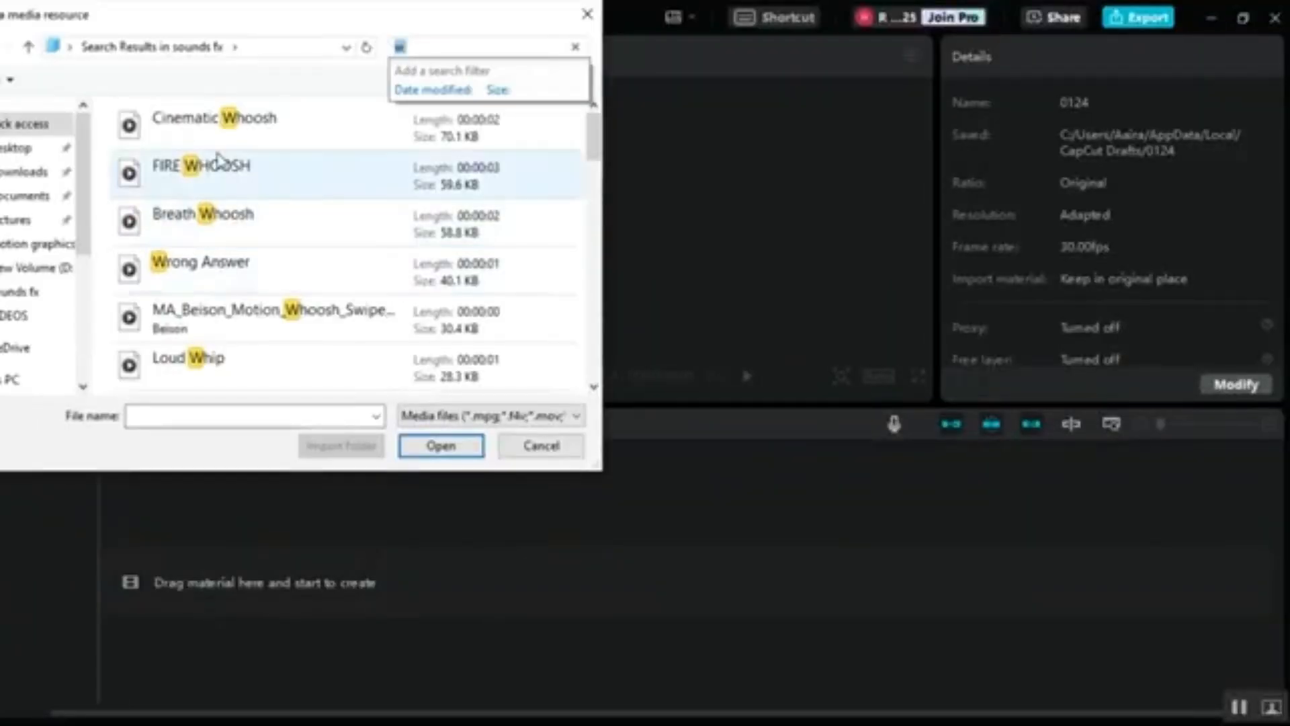
pyautogui.click(15, 151)
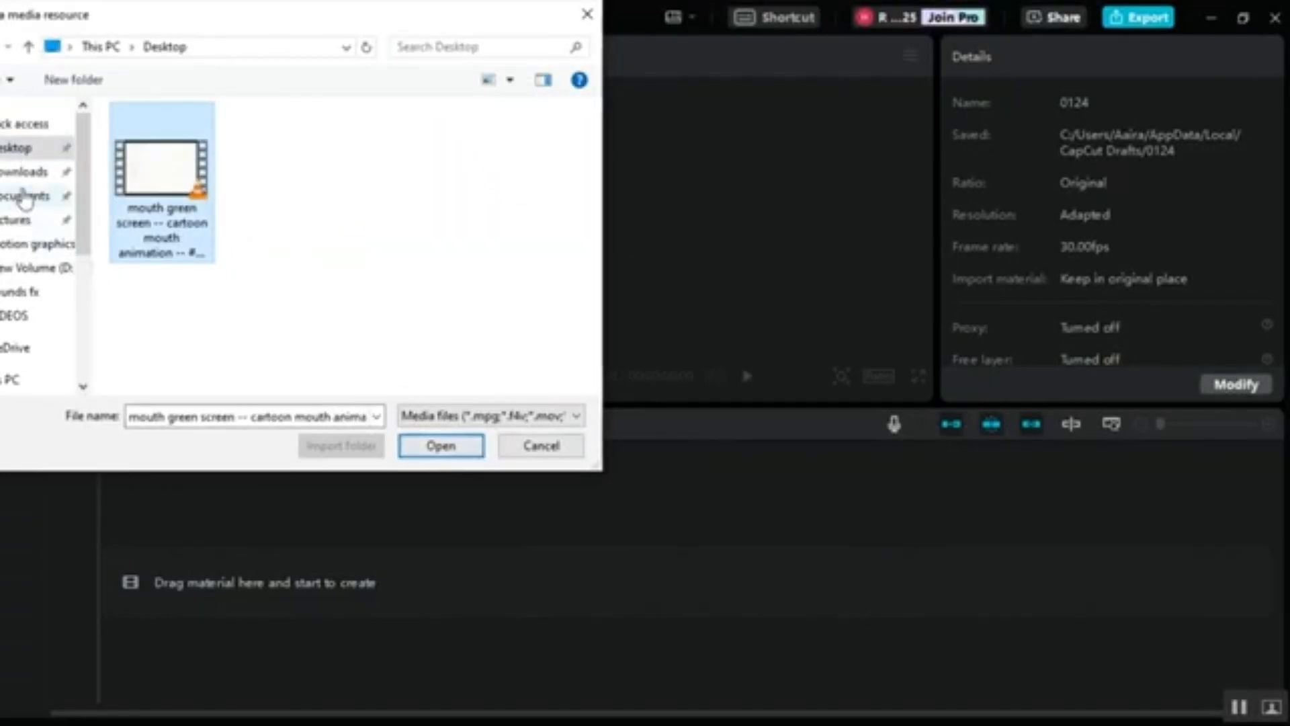
pyautogui.click(24, 173)
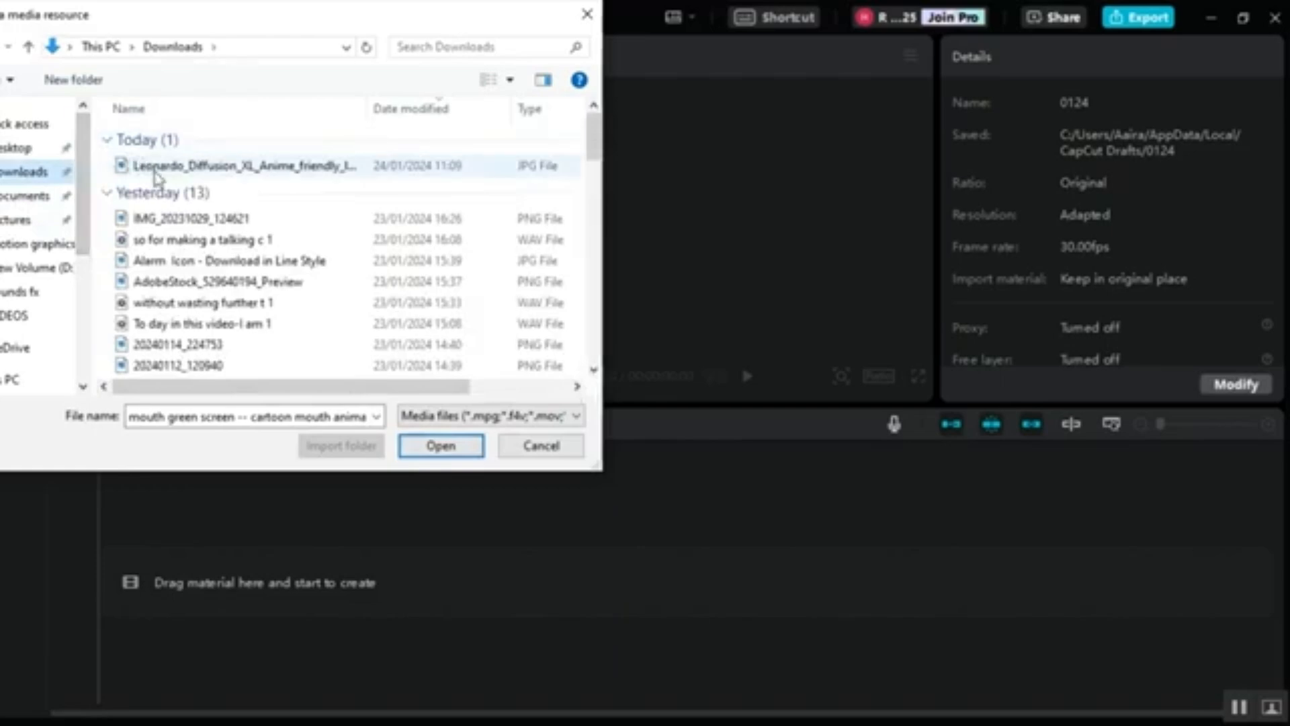
pyautogui.click(155, 170)
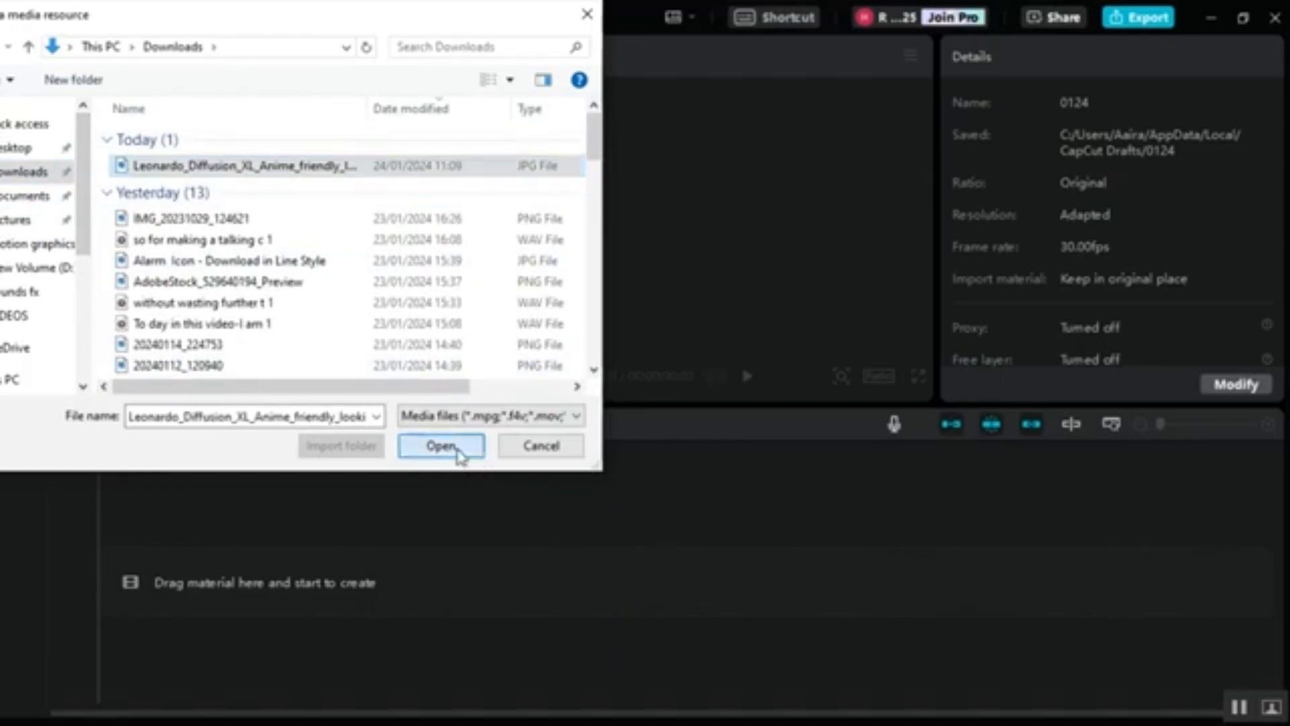
pyautogui.click(458, 451)
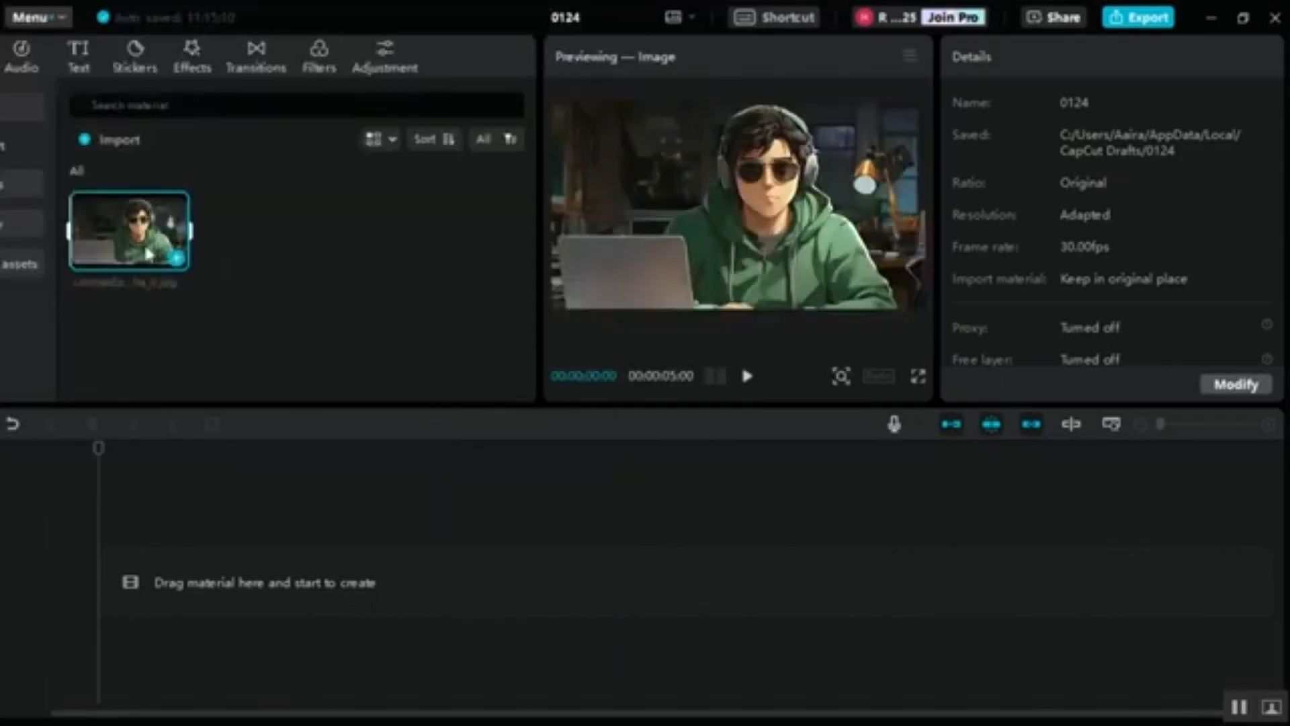
pyautogui.click(180, 263)
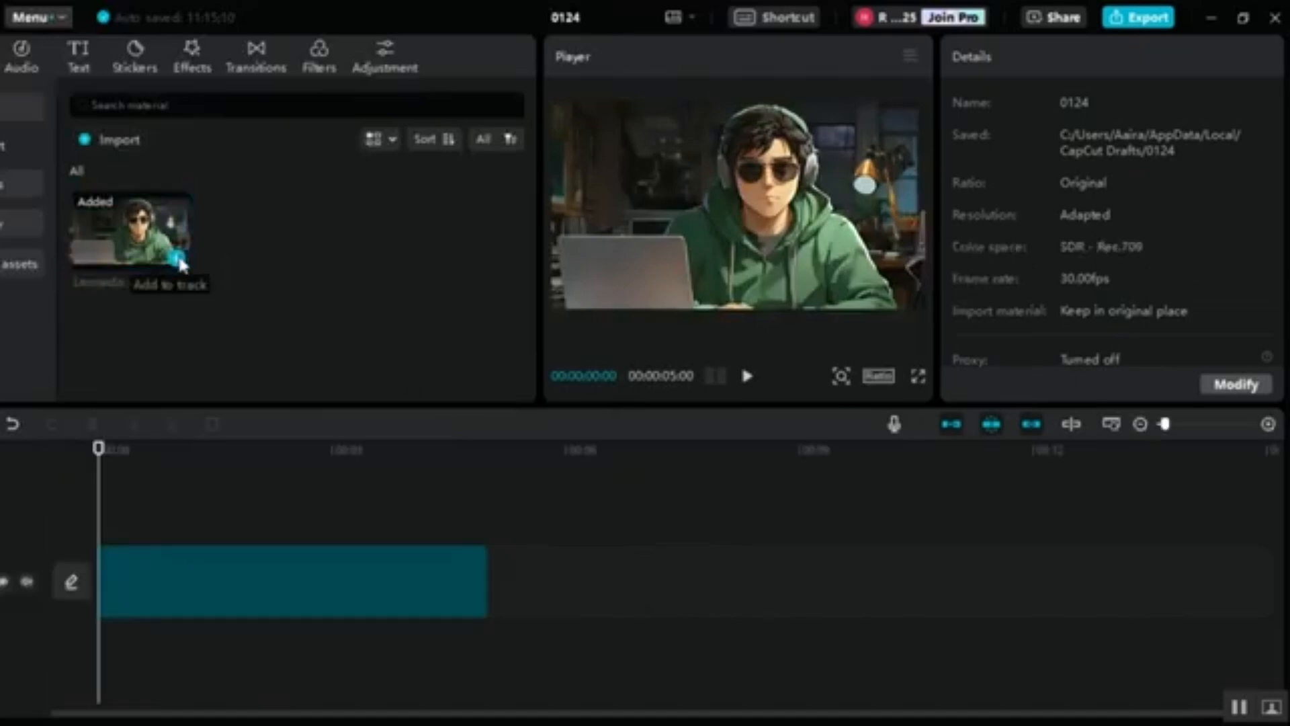
# Set the project's aspect ratio to 16:9 with the image clip selected.
pyautogui.click(211, 579)
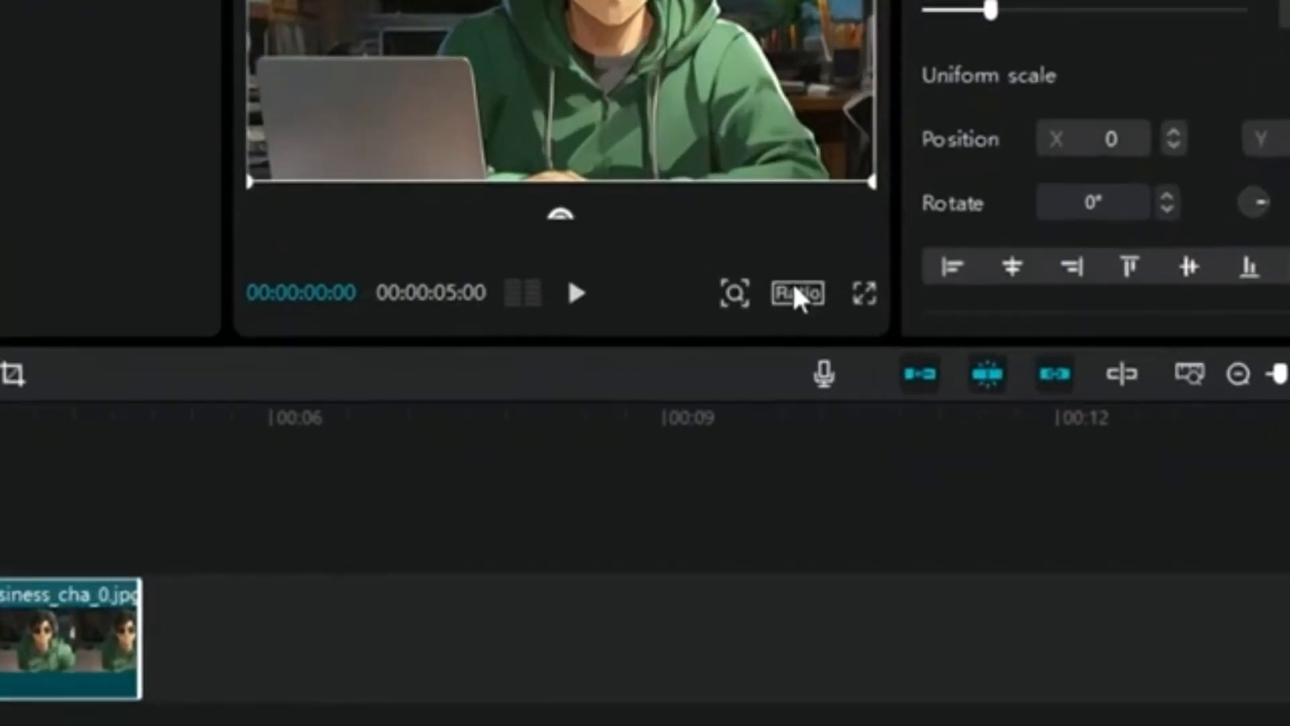
pyautogui.click(879, 376)
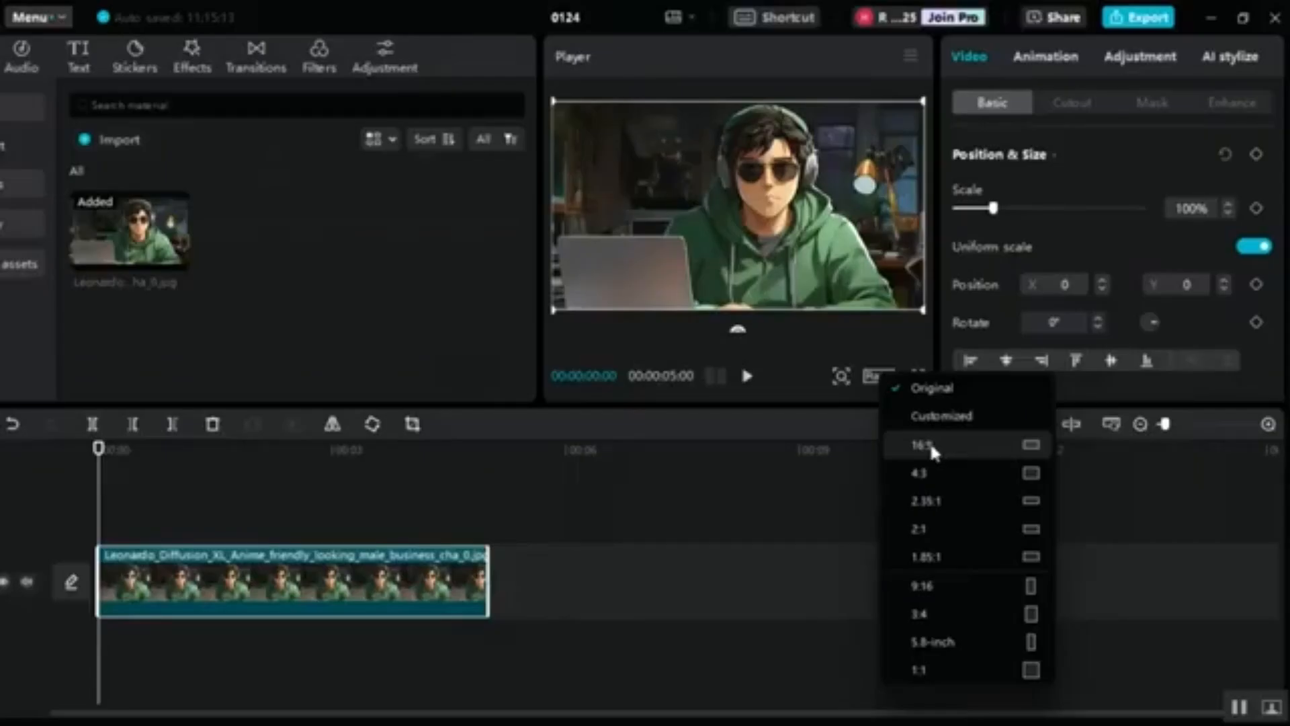
pyautogui.click(818, 356)
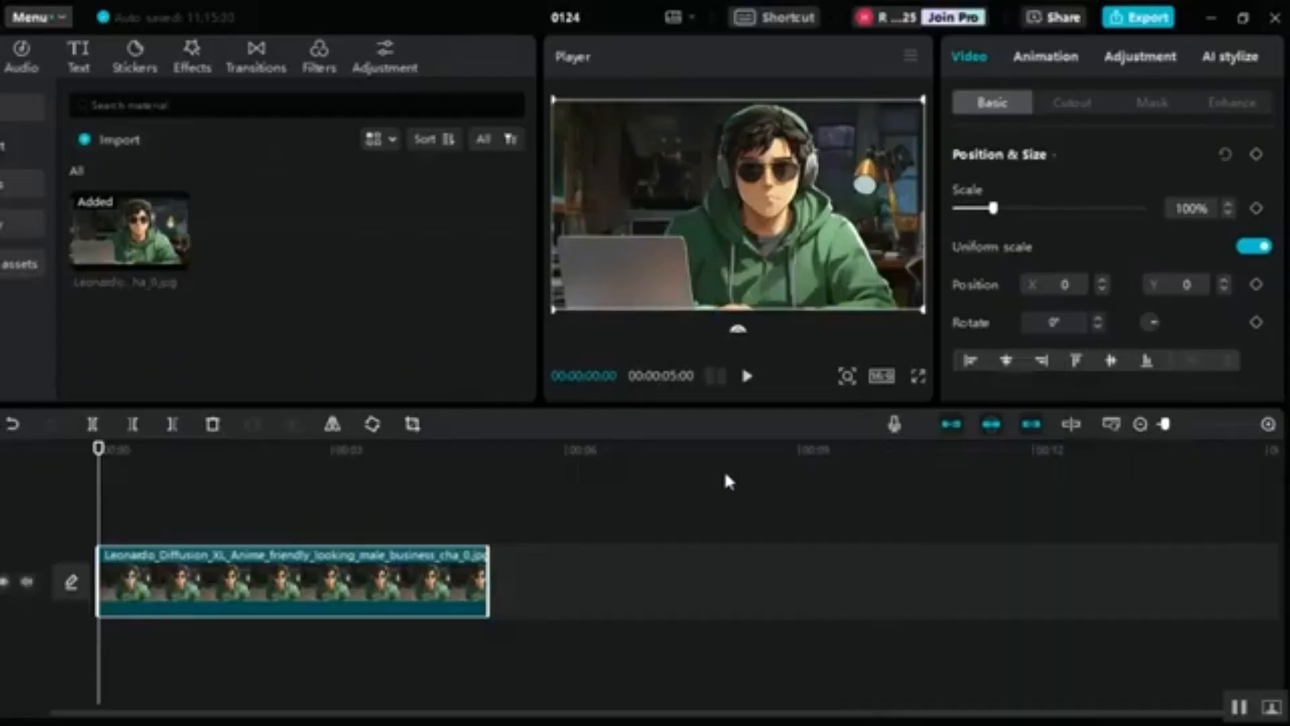
# Import the mouth green screen cartoon animation video from the Desktop and add it to the timeline.
pyautogui.click(115, 141)
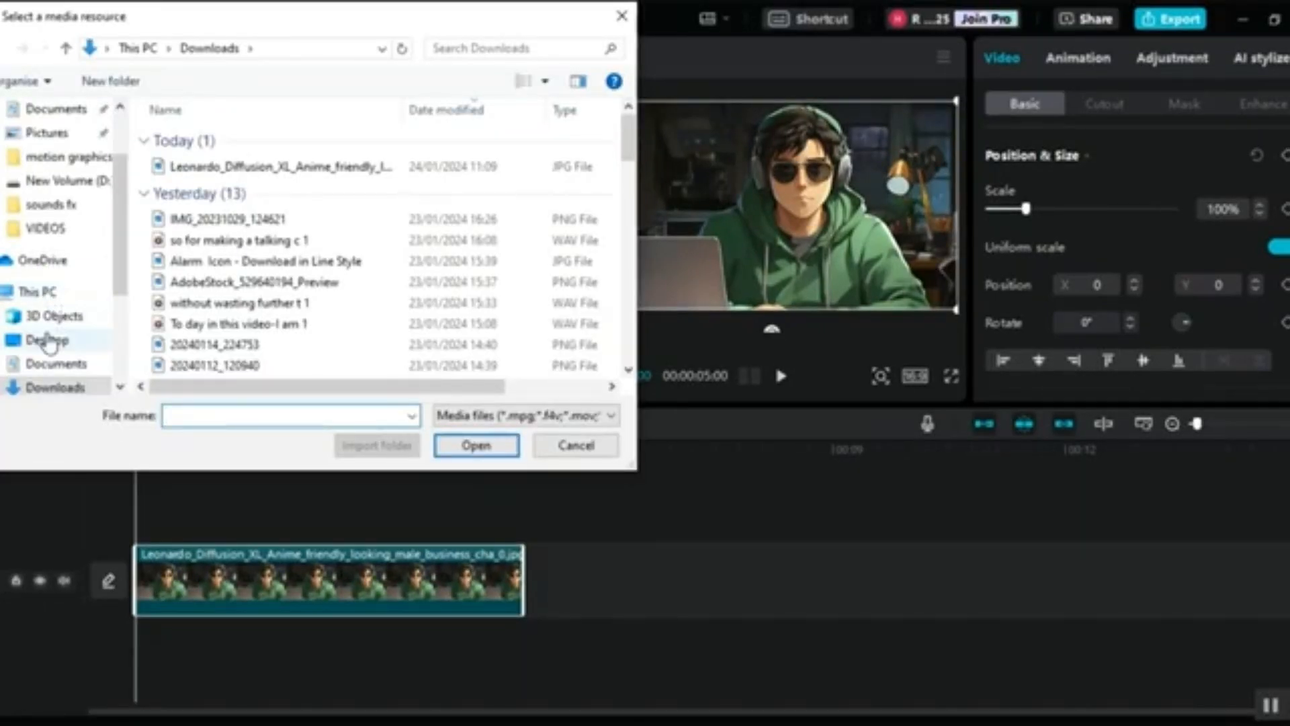
pyautogui.click(47, 340)
pyautogui.click(219, 222)
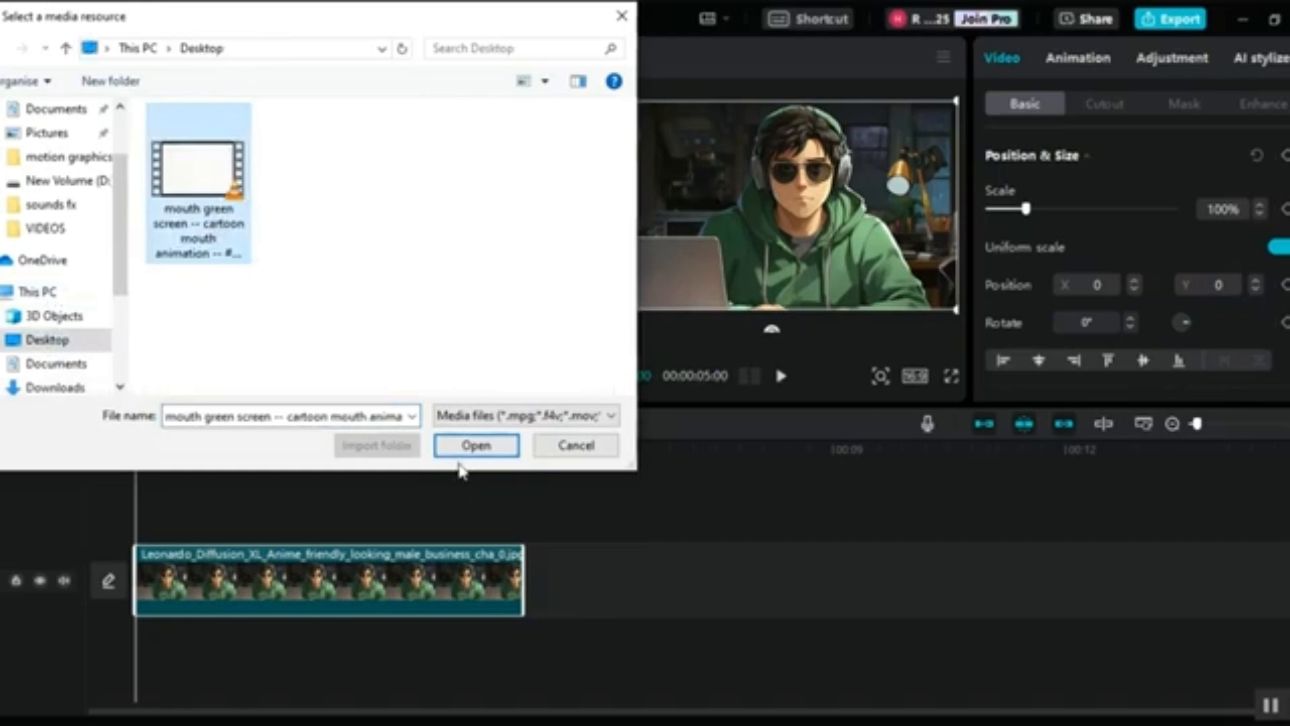
pyautogui.click(474, 446)
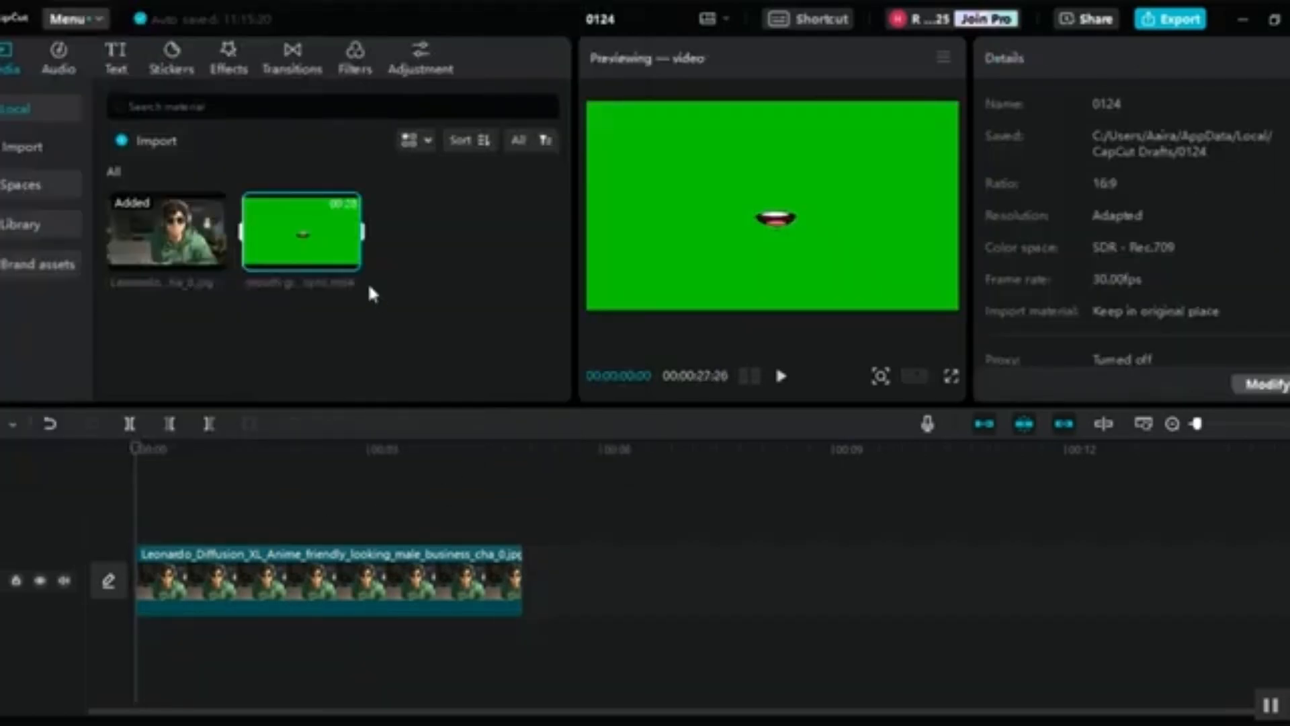
pyautogui.click(349, 259)
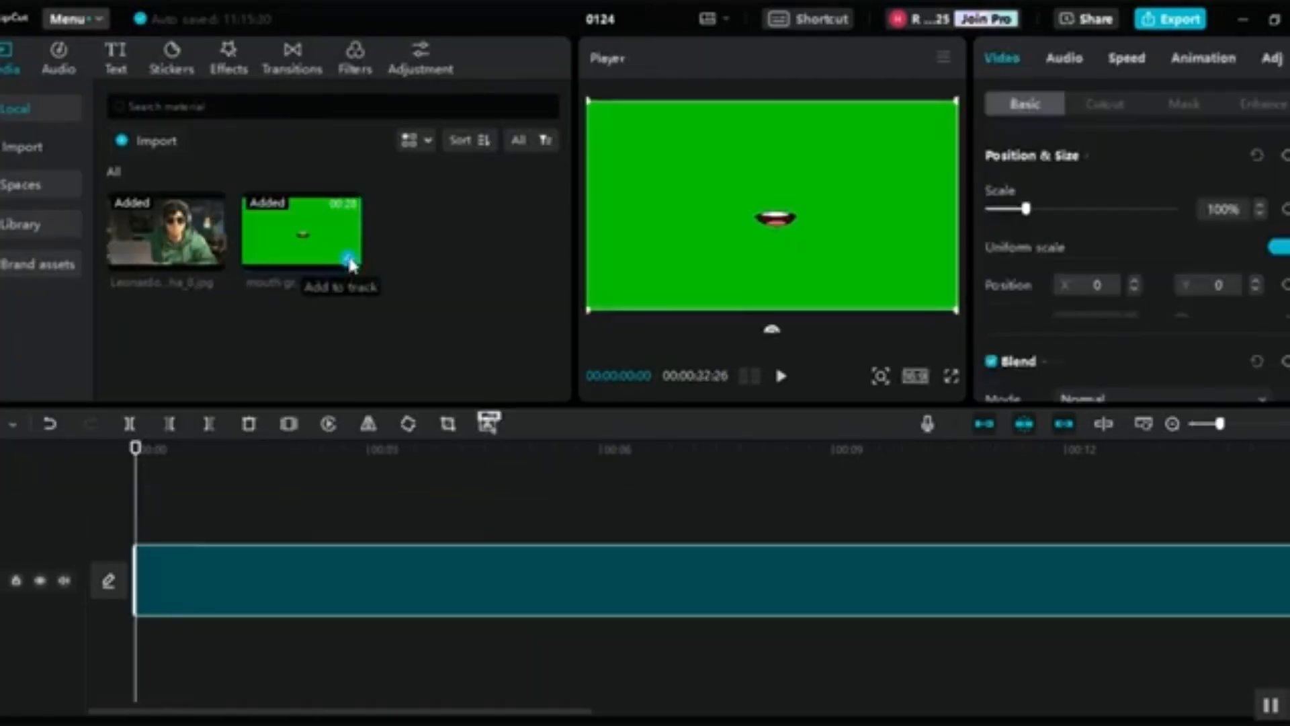
# Place the mouth clip on a track above the image, split it at the image's end and delete the excess.
pyautogui.moveTo(476, 575); pyautogui.dragTo(360, 535)
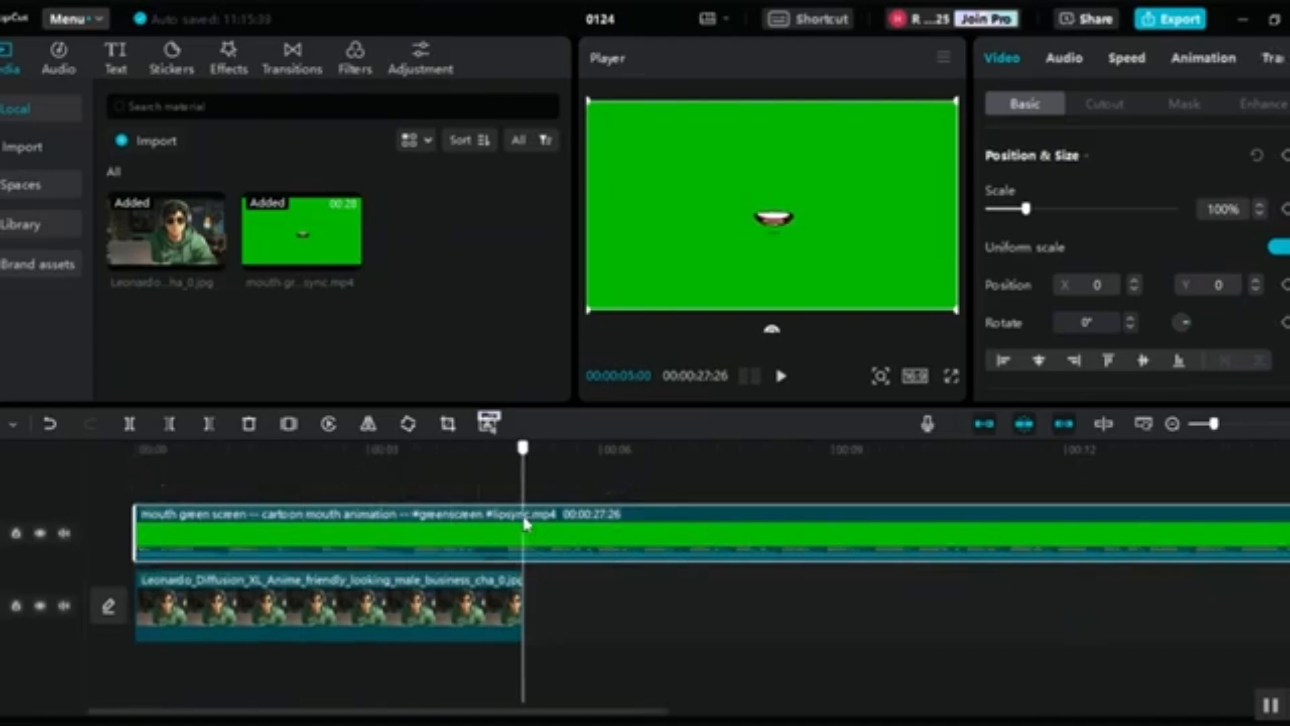
pyautogui.click(130, 423)
pyautogui.click(249, 423)
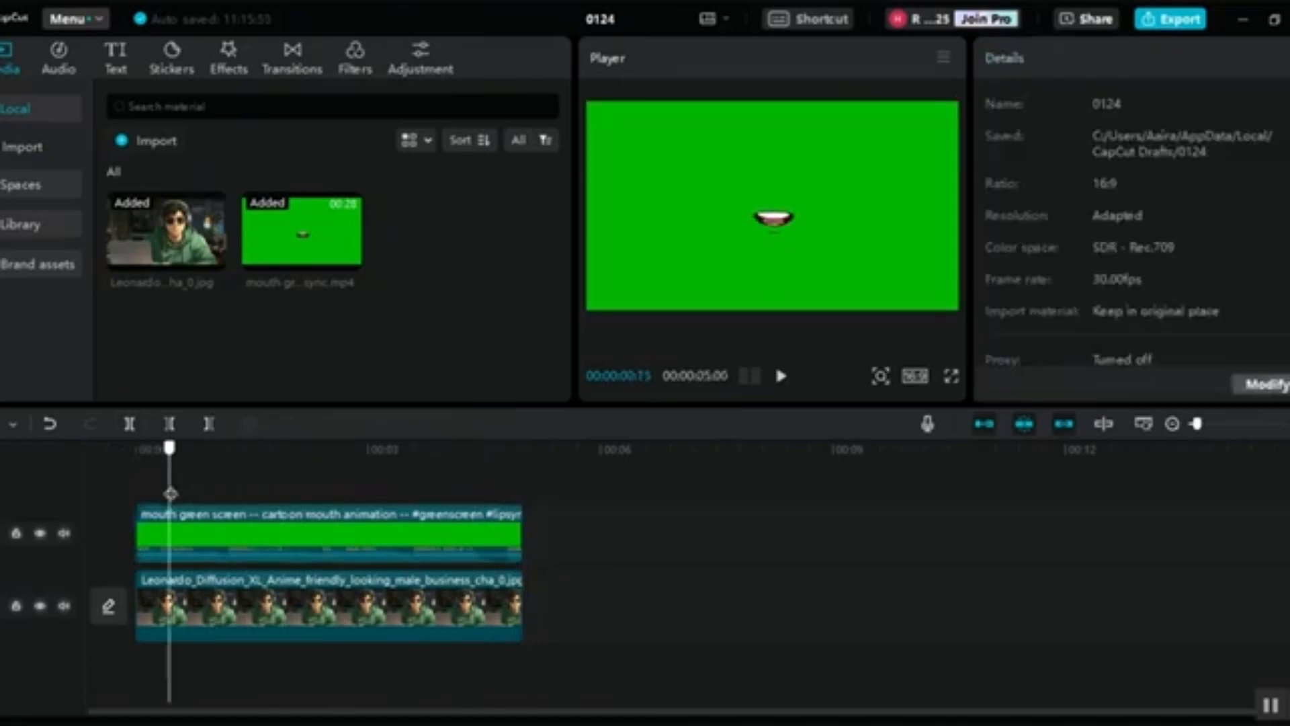
# Apply a chroma key to the mouth clip, picking its green background and raising the strength to remove it.
pyautogui.click(197, 544)
pyautogui.click(1084, 102)
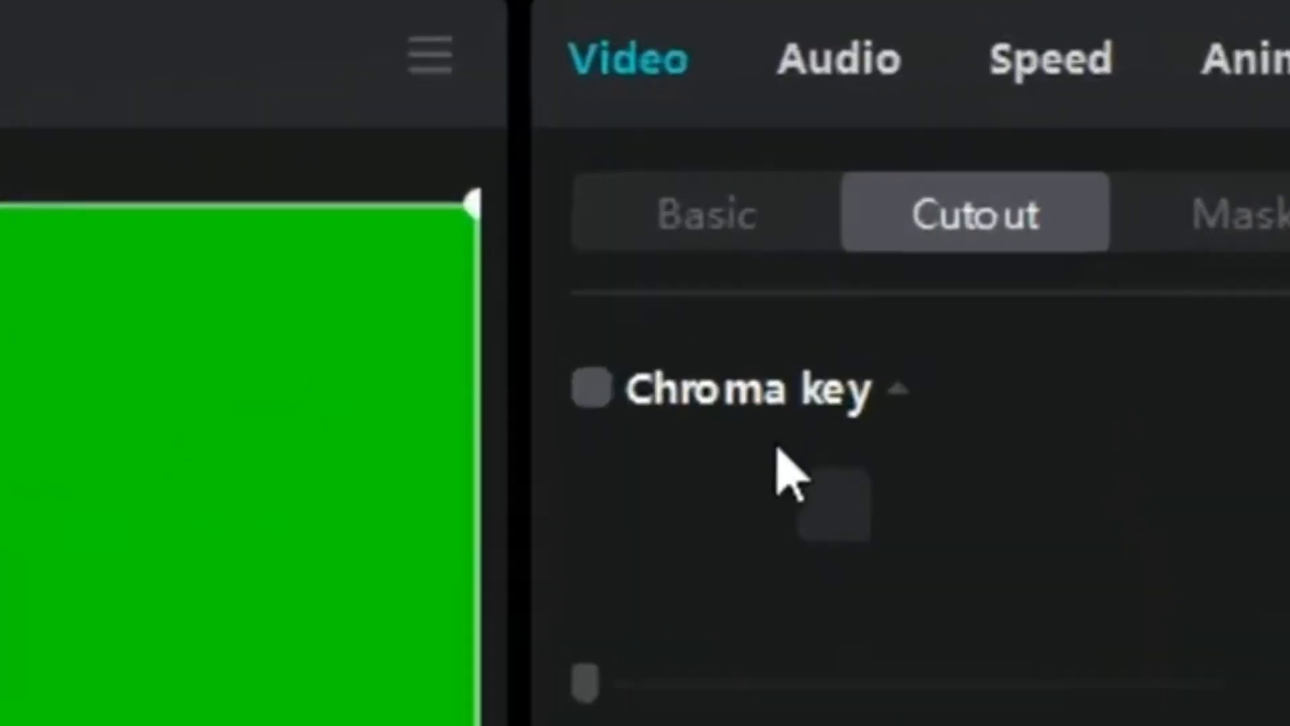
pyautogui.click(990, 157)
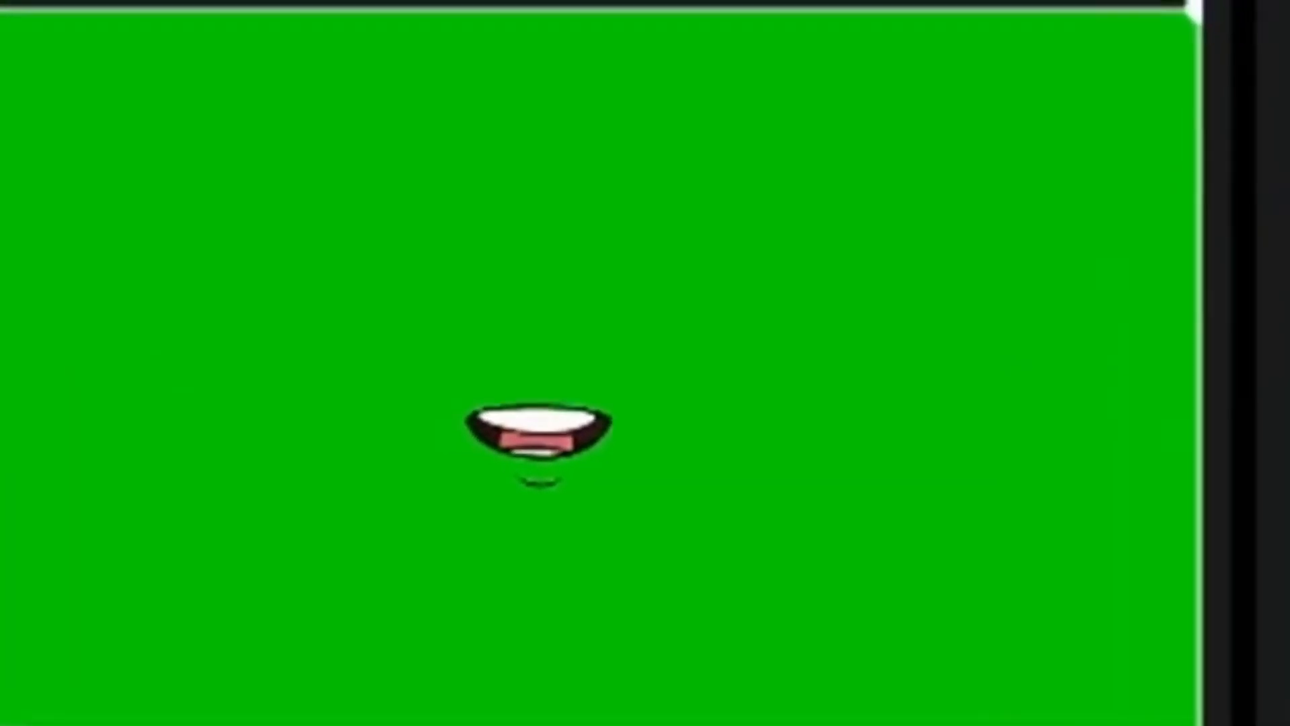
pyautogui.click(1278, 304)
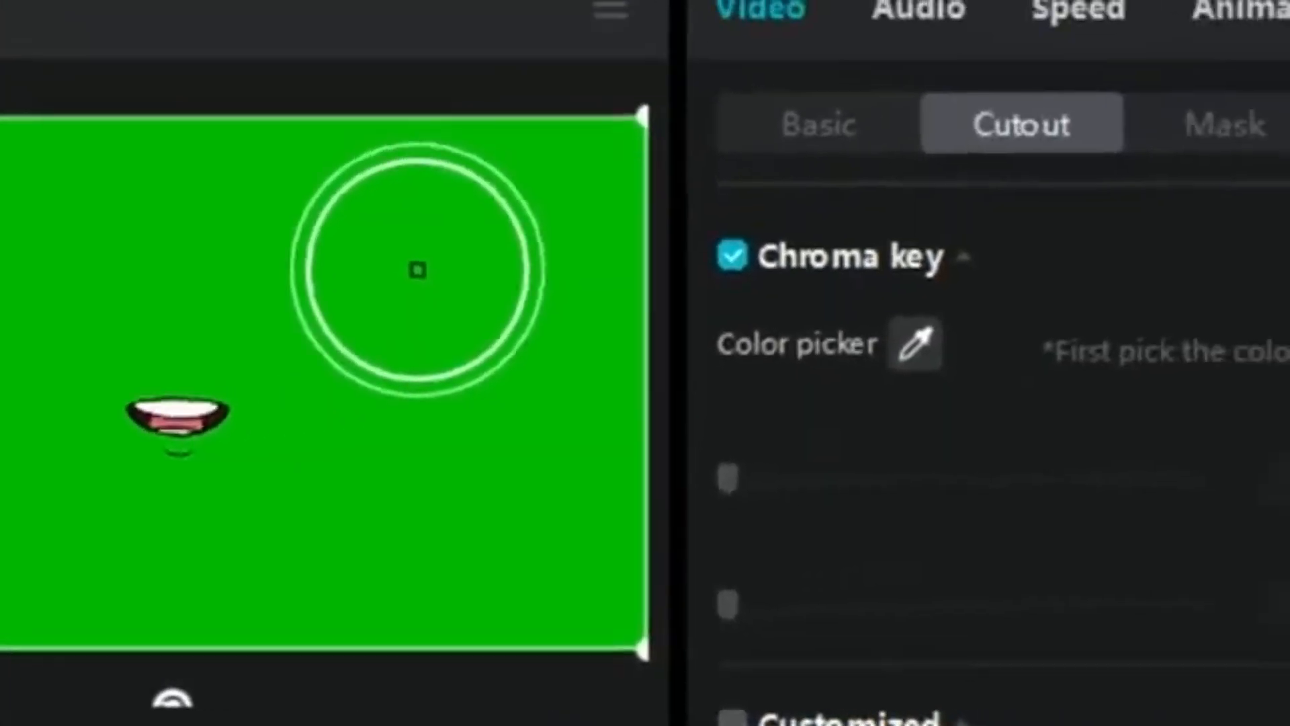
pyautogui.click(416, 270)
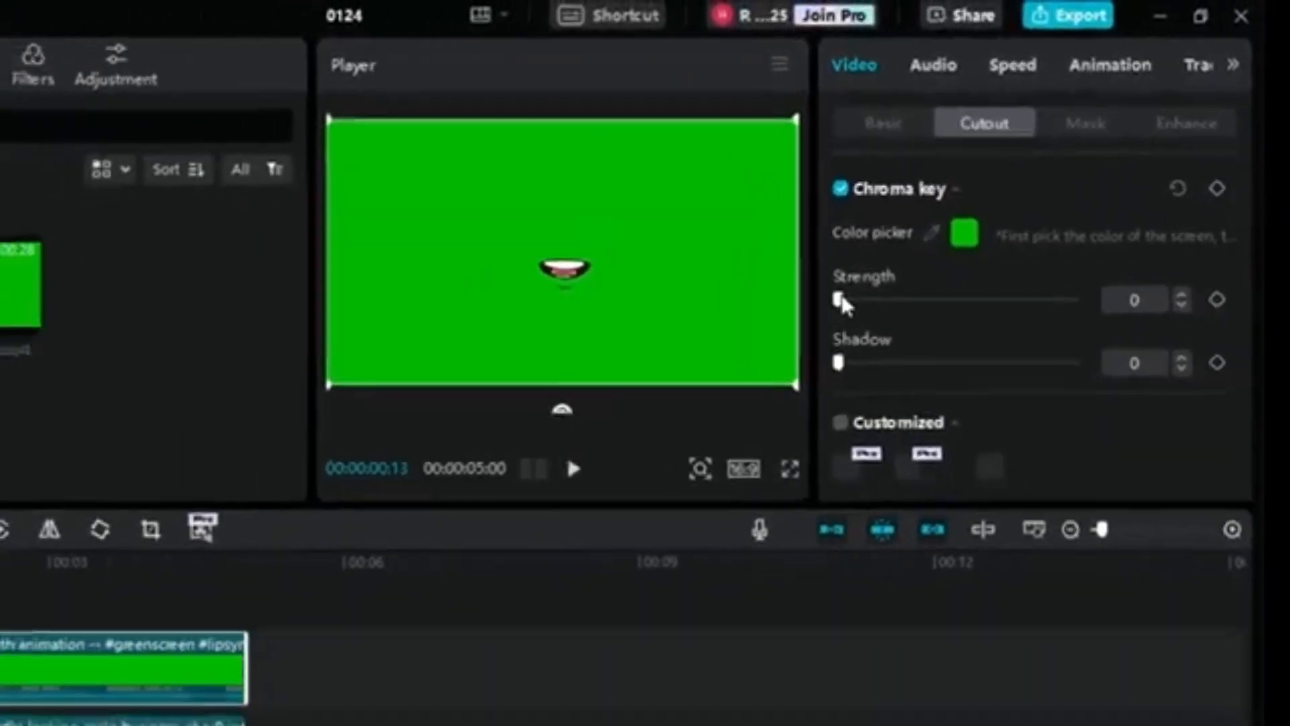
pyautogui.moveTo(717, 352); pyautogui.dragTo(1079, 384)
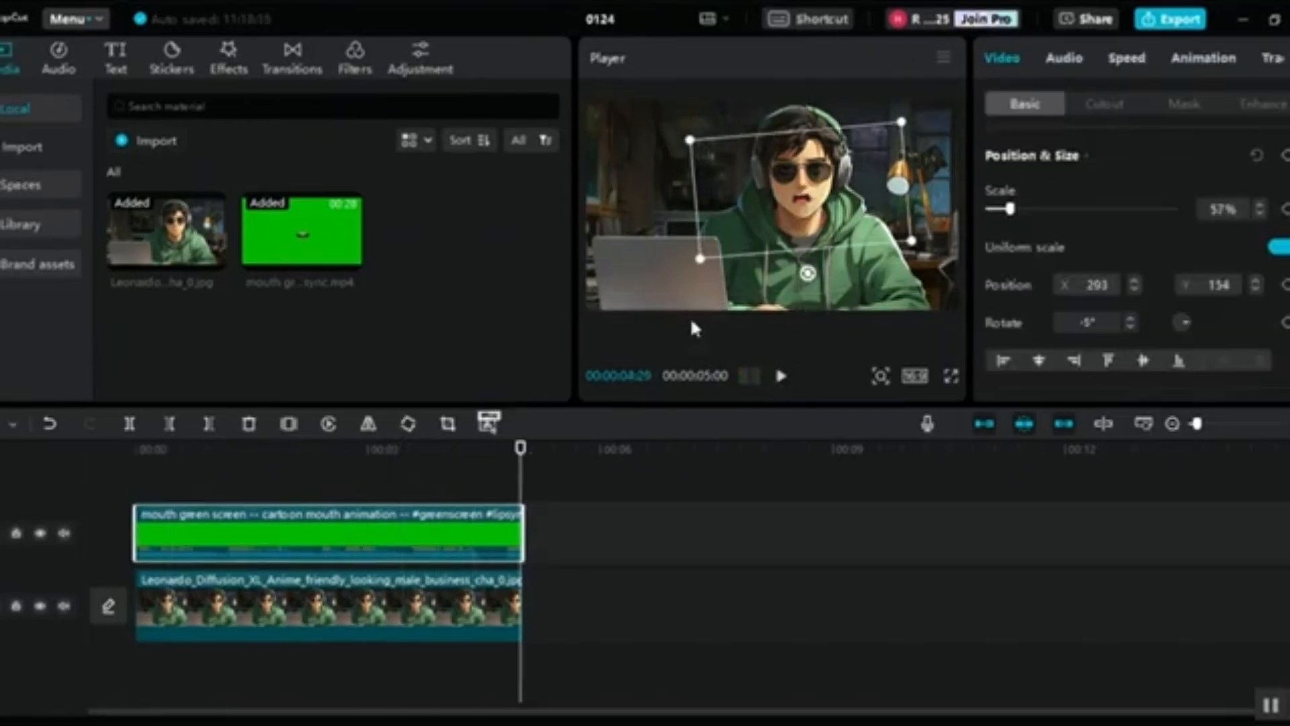
# Play the animation and fine-tune the mouth overlay on the face, rotating it to -4°.
pyautogui.click(782, 375)
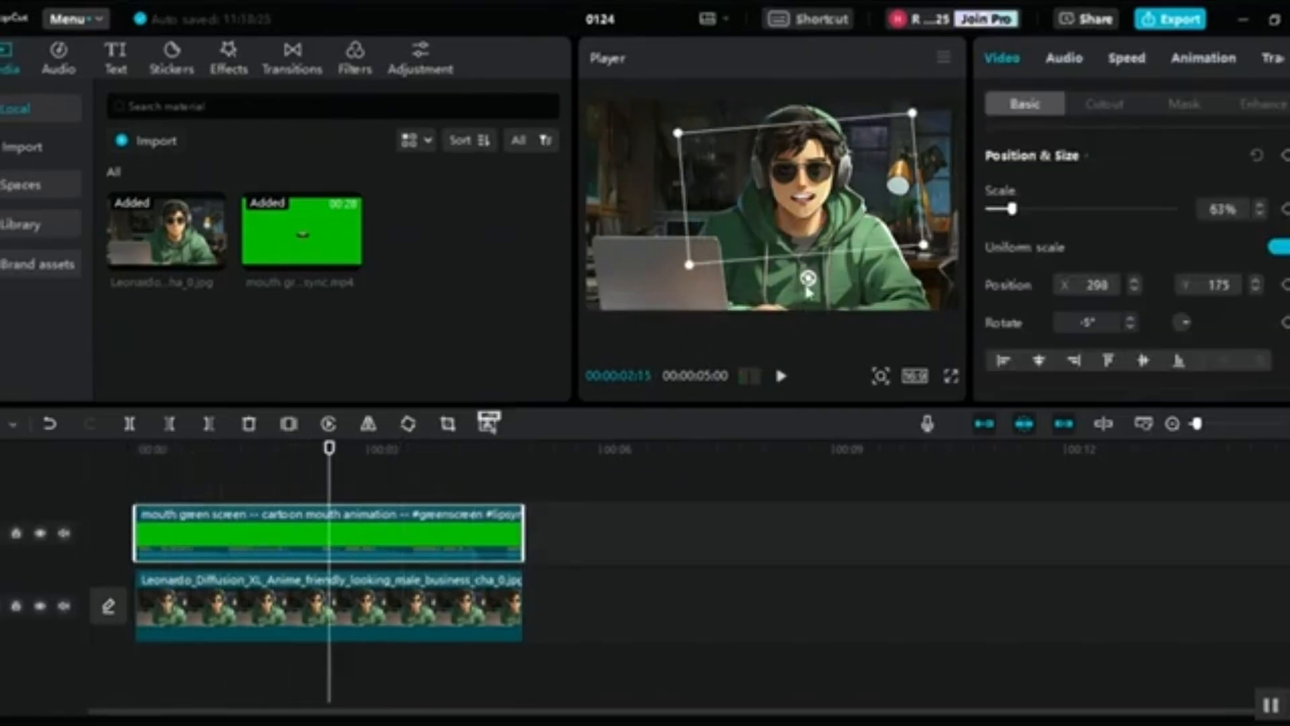
pyautogui.moveTo(807, 288); pyautogui.dragTo(814, 291)
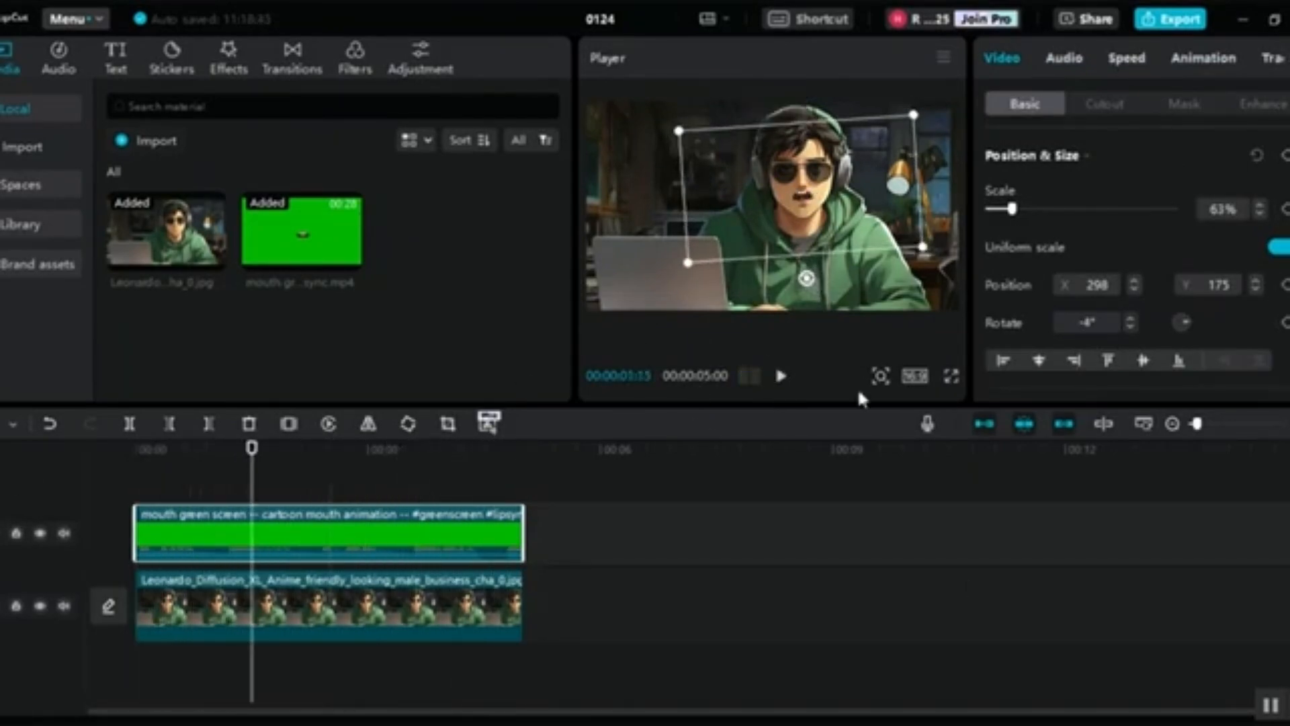
# Export the talking character video as 0124 in 2K, H.264 mp4 at 30fps.
pyautogui.click(789, 548)
pyautogui.click(1157, 20)
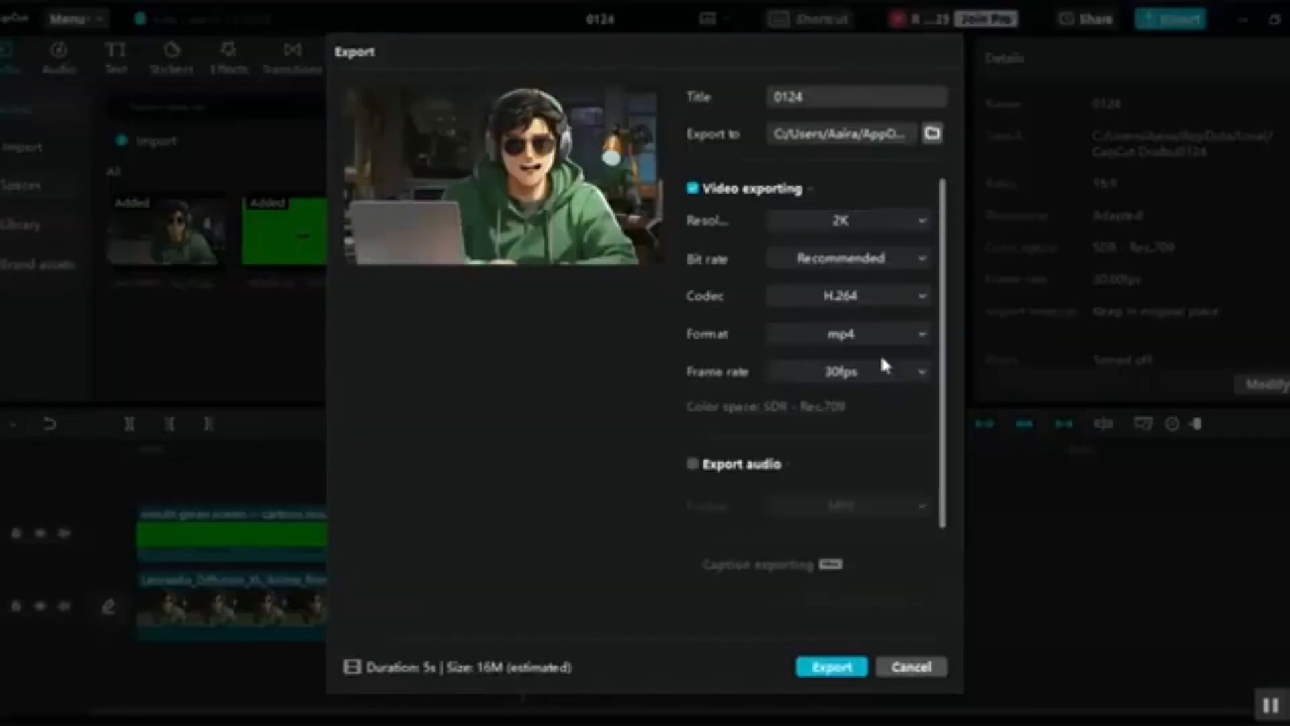
pyautogui.click(831, 667)
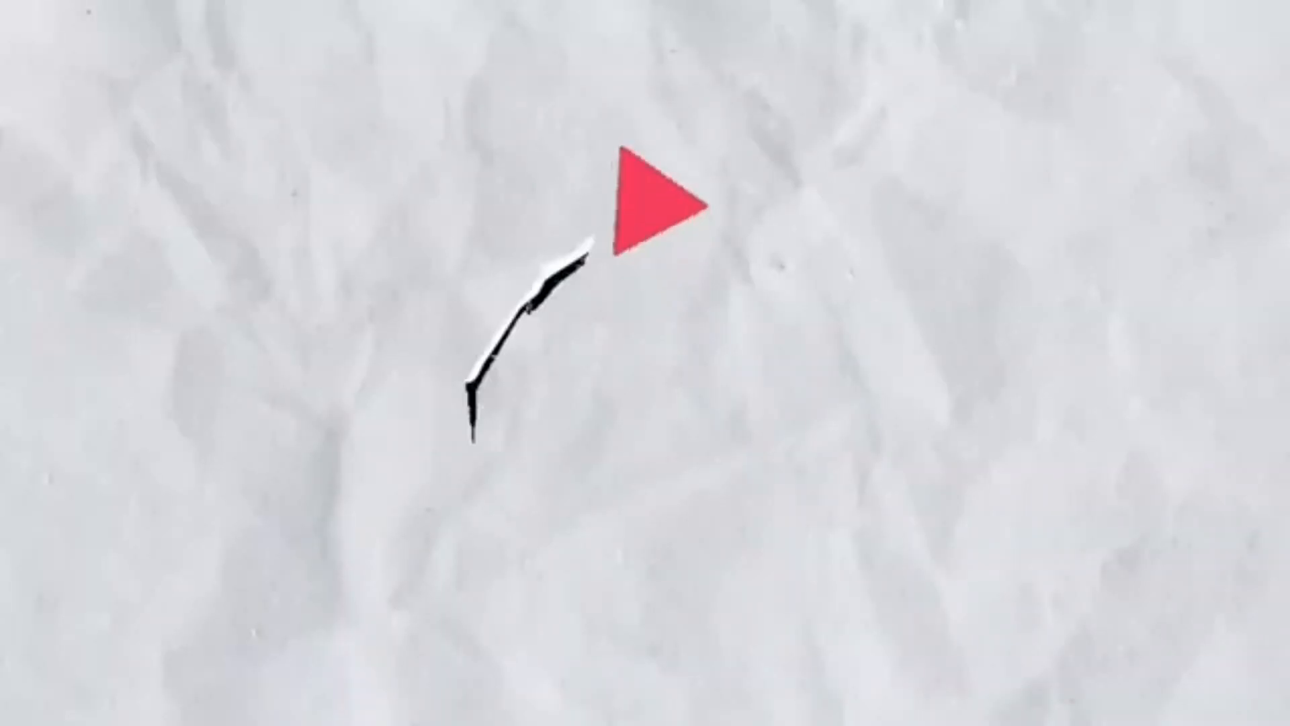